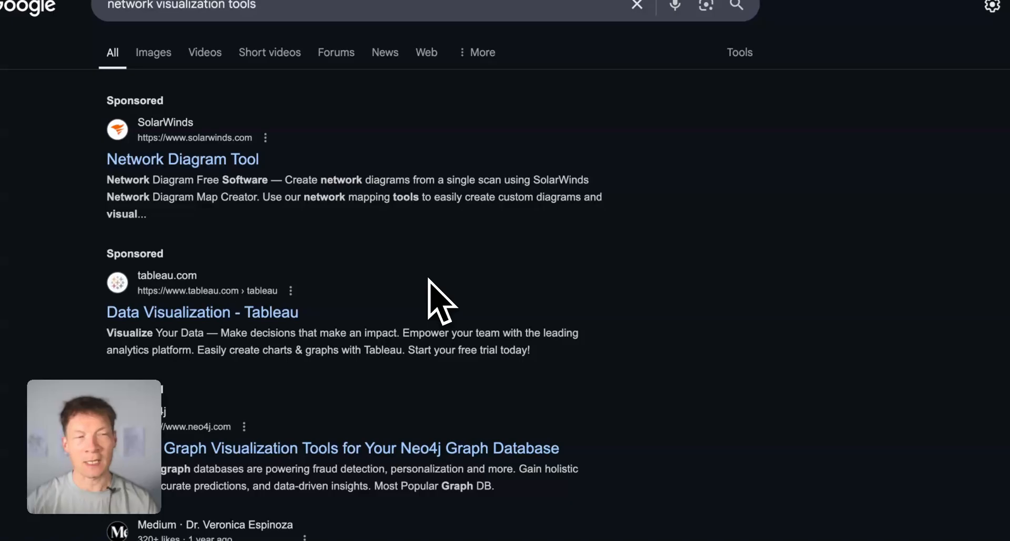
- Examine the Google search results for "network visualization tools", including the image results and the InfraNodus listing
left_click(133, 4)
triple_click(130, 3)
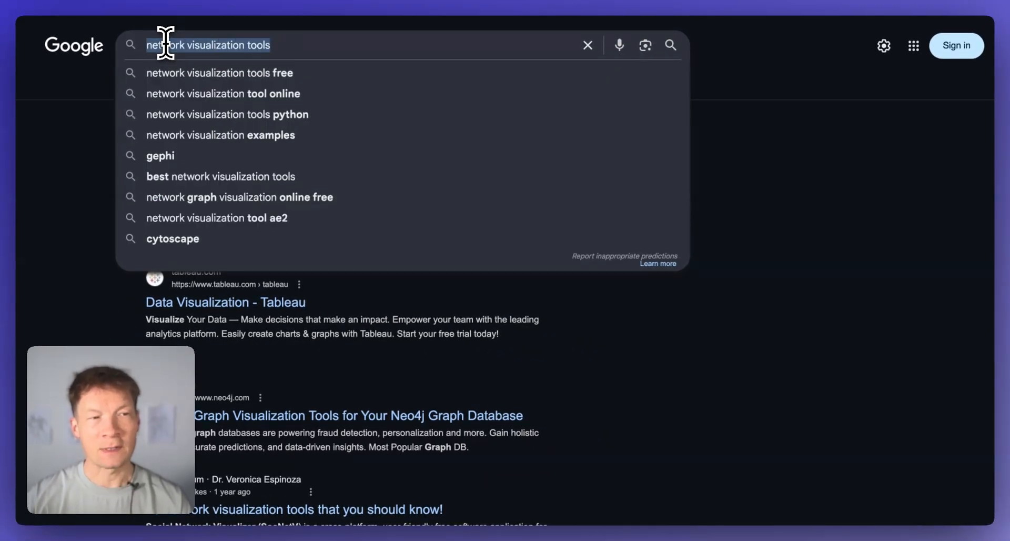
left_click(95, 91)
scroll(322, 296, "down", 15)
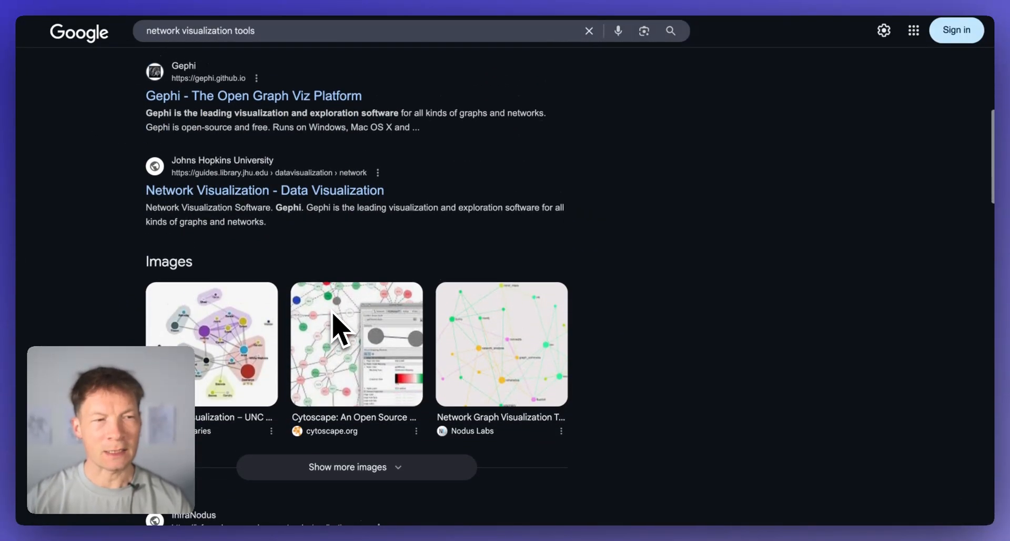
scroll(265, 218, "up", 8)
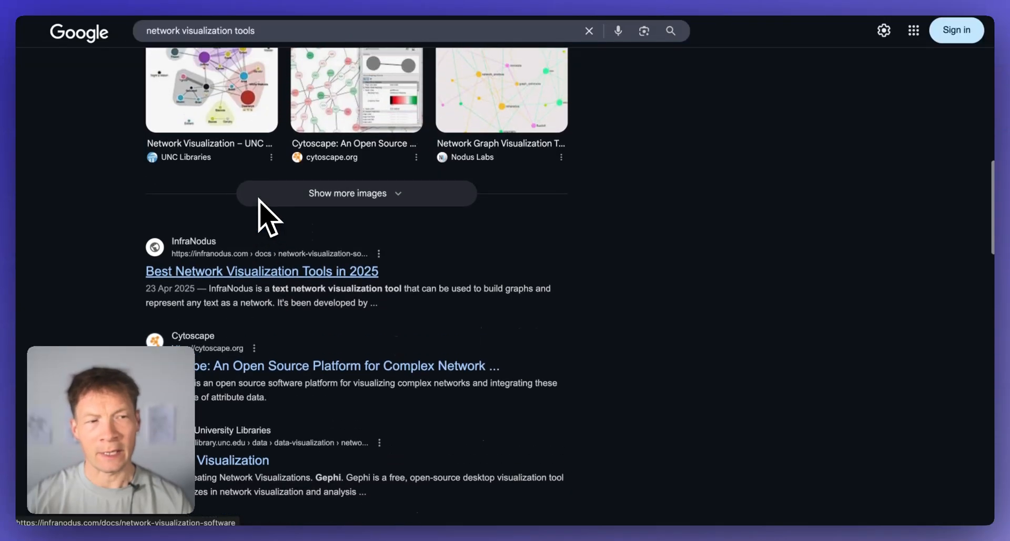
scroll(266, 215, "down", 5)
scroll(266, 219, "down", 2)
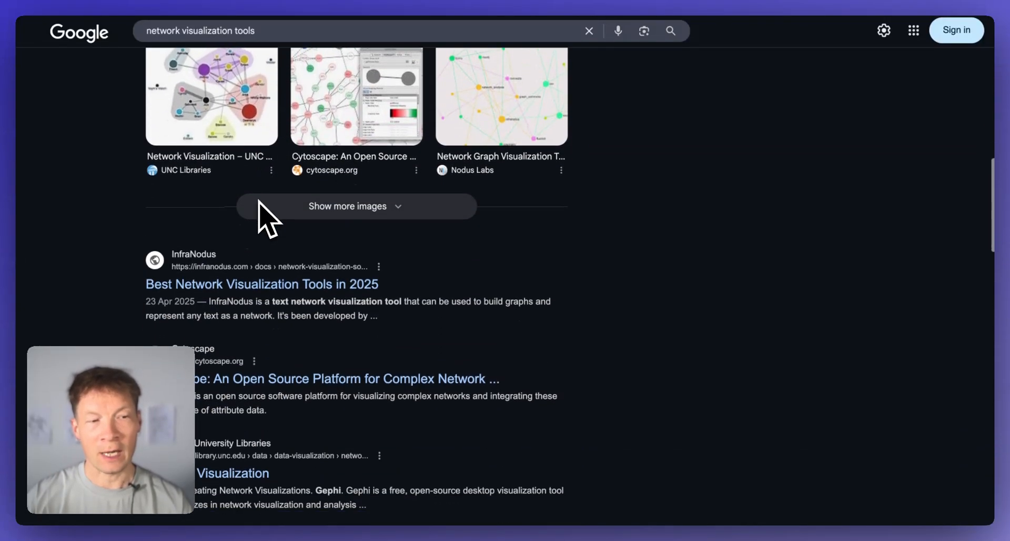
scroll(456, 291, "up", 6)
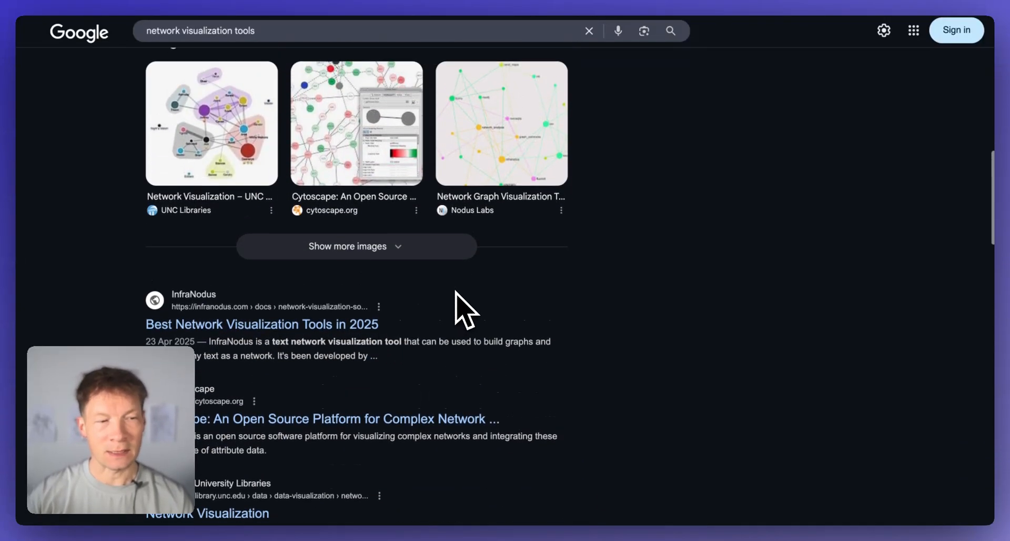
scroll(455, 291, "up", 8)
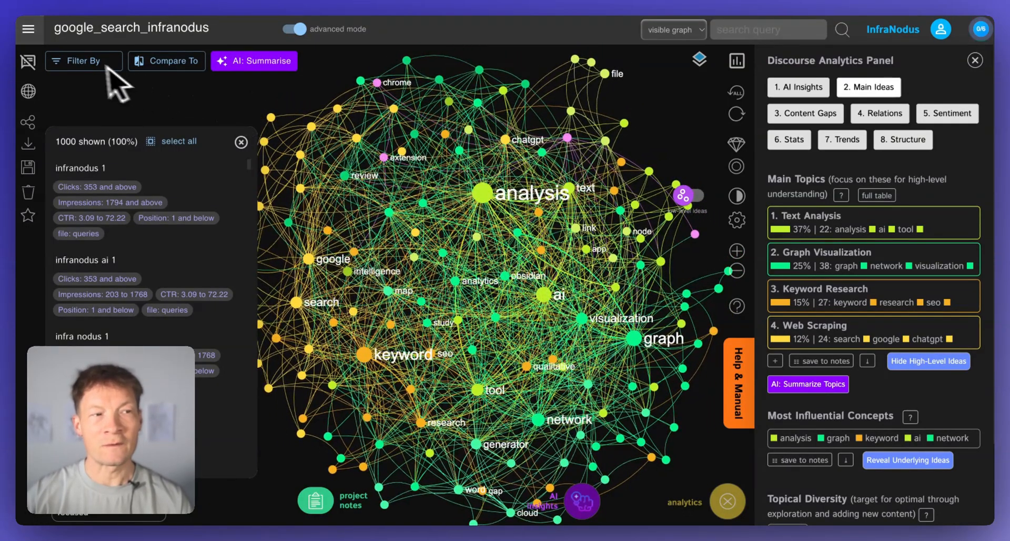
- Switch to the google_search_infranodus graph in InfraNodus and review its available sentiment, tag, topic and statement type filters
left_click(90, 63)
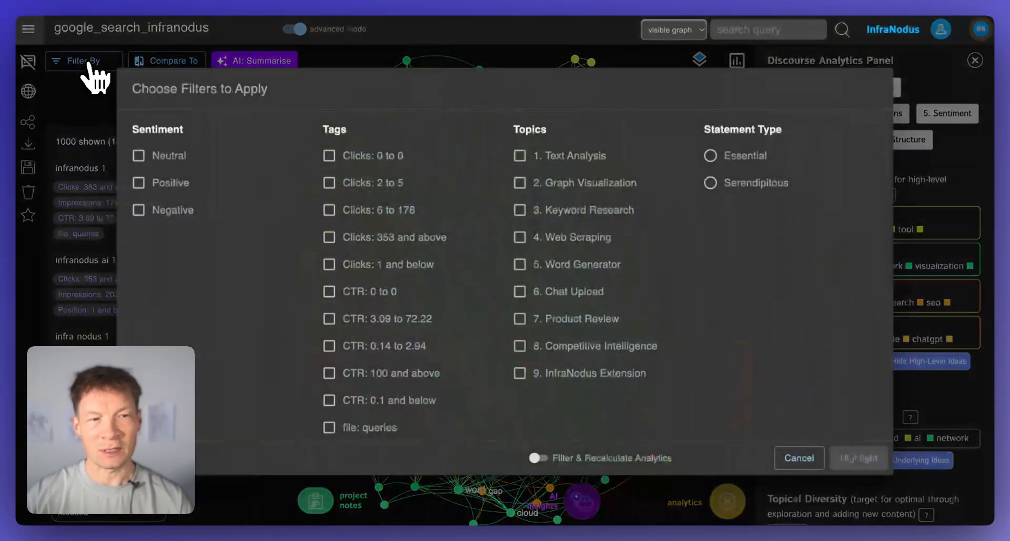
left_click(784, 459)
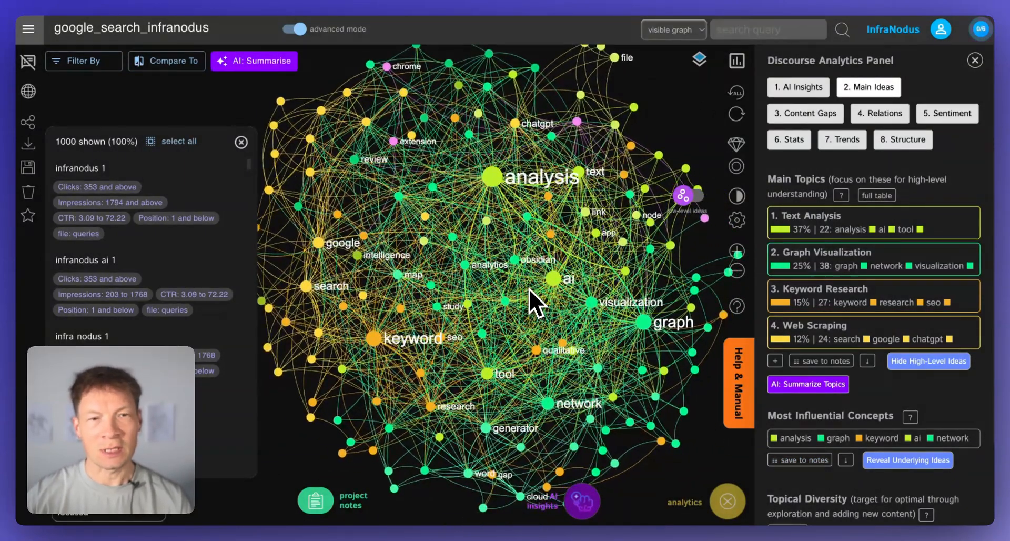
left_click_drag(527, 290, 494, 304)
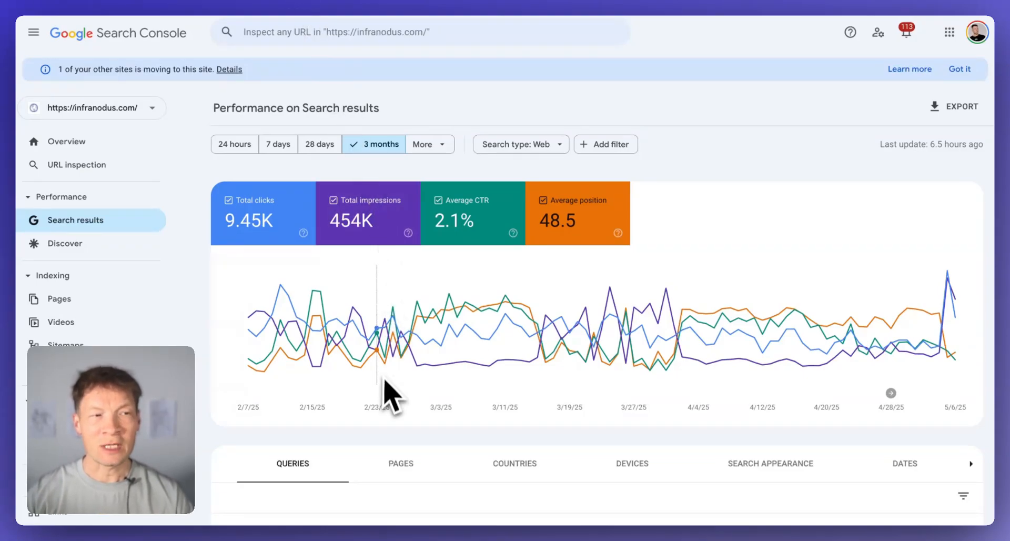
- Switch to Google Search Console and examine the 3-month performance of the top queries by clicks, impressions, CTR and position
scroll(389, 403, "down", 6)
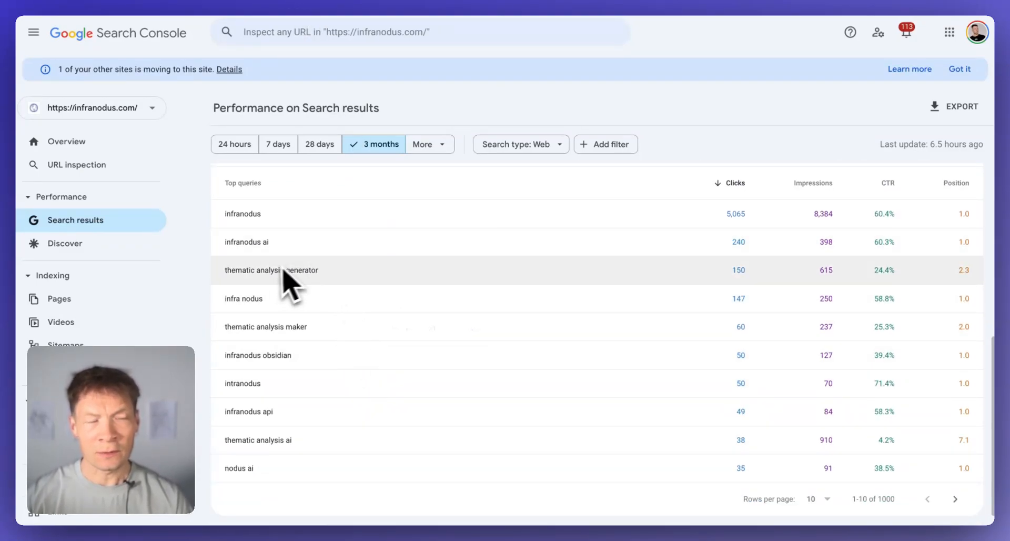
scroll(308, 342, "up", 2)
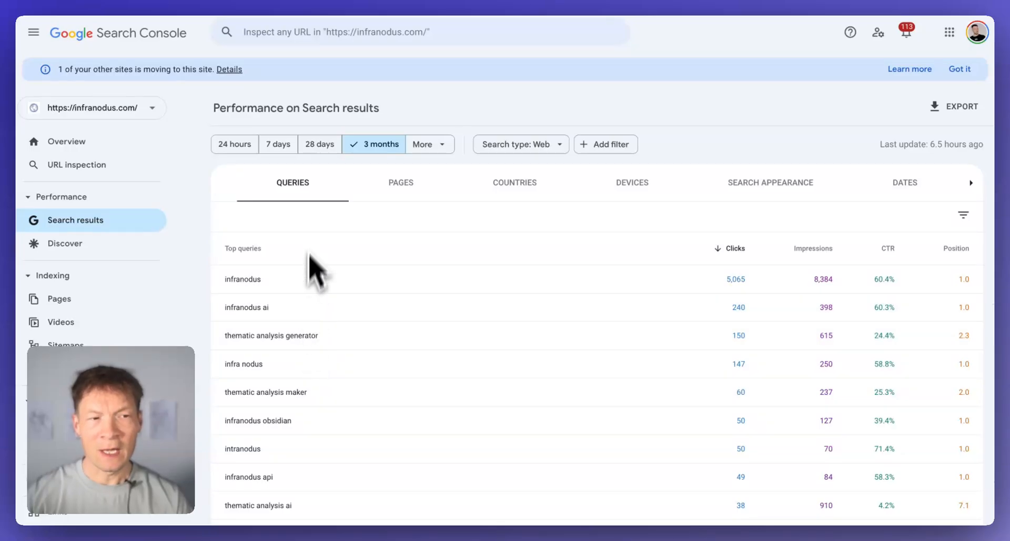
scroll(313, 261, "up", 2)
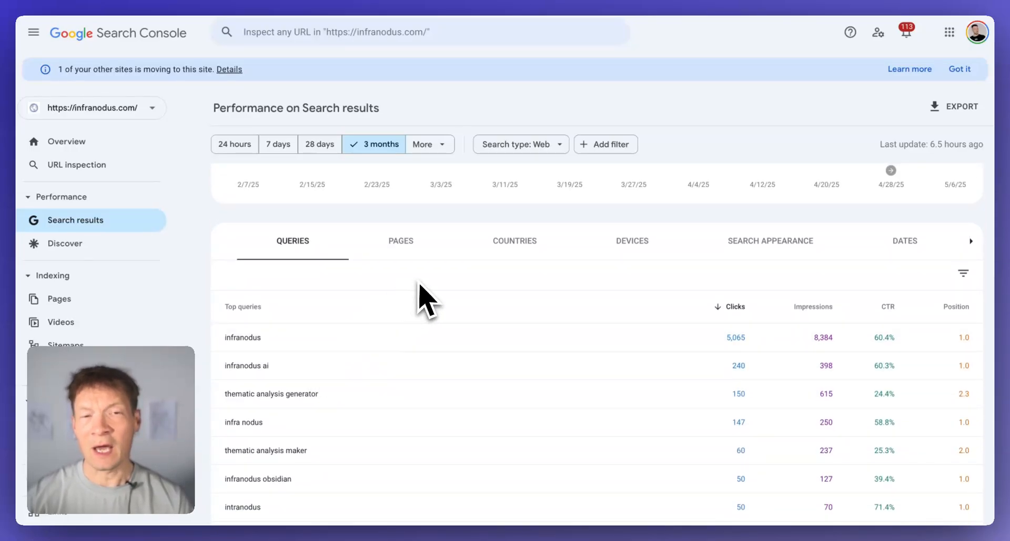
scroll(198, 203, "up", 1)
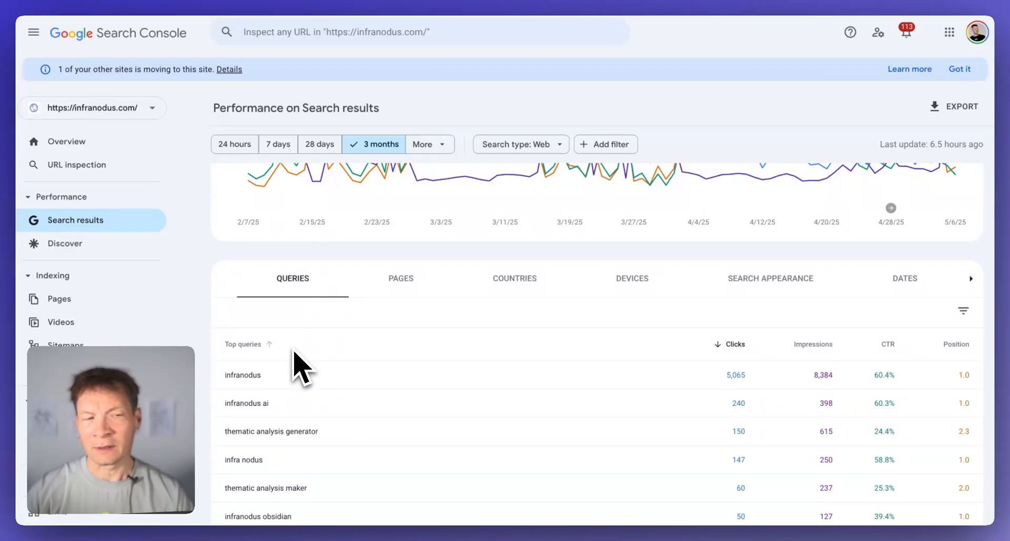
scroll(297, 416, "down", 4)
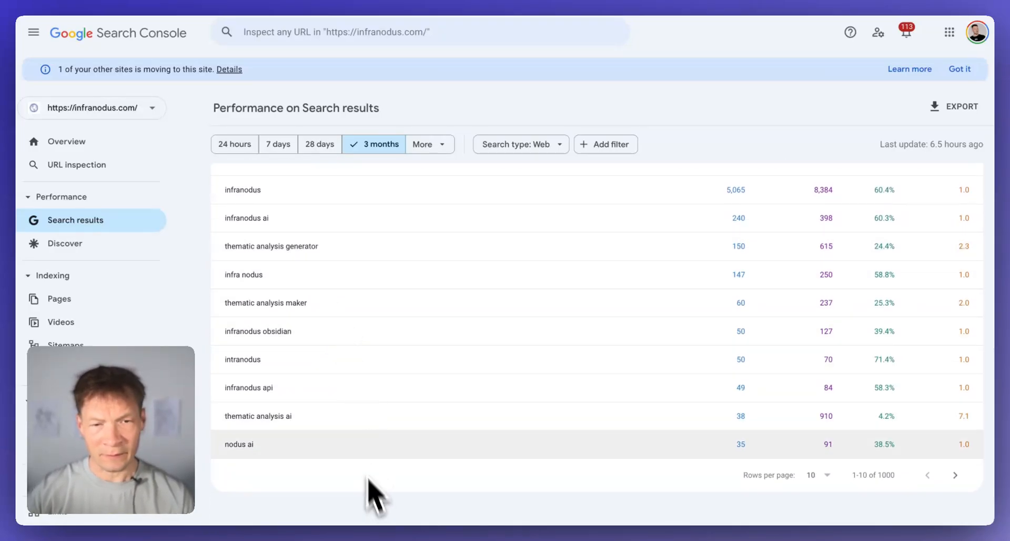
scroll(304, 270, "up", 2)
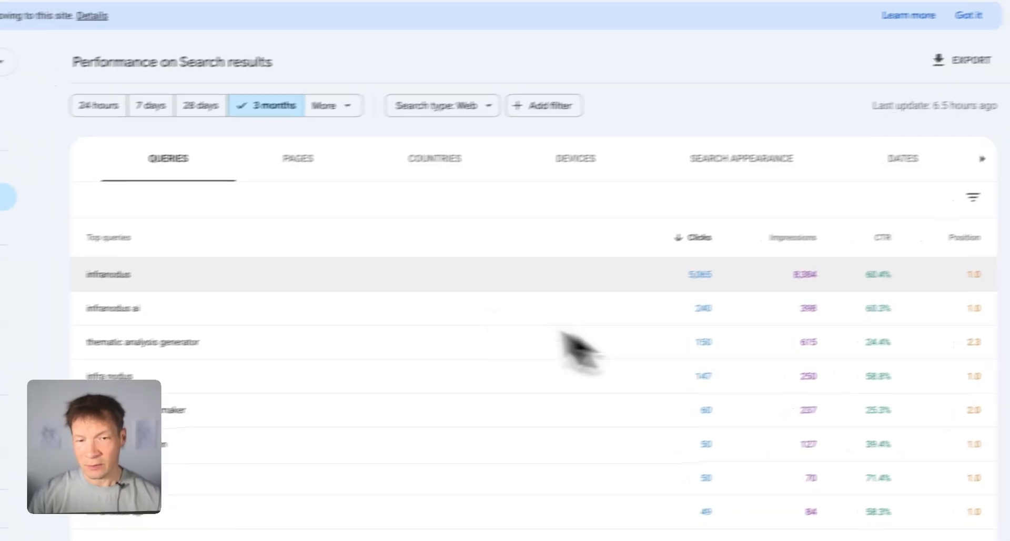
scroll(410, 443, "down", 2)
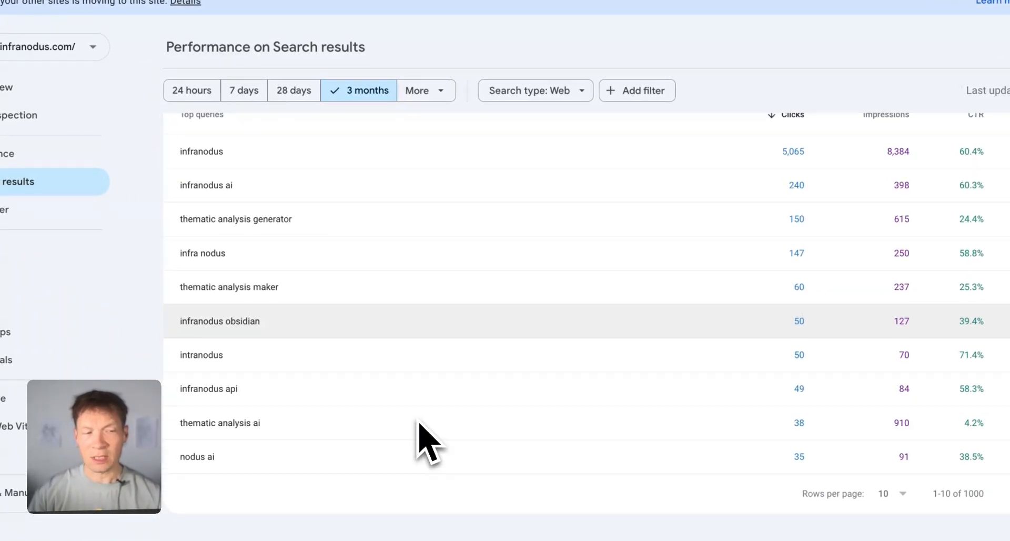
scroll(420, 423, "up", 5)
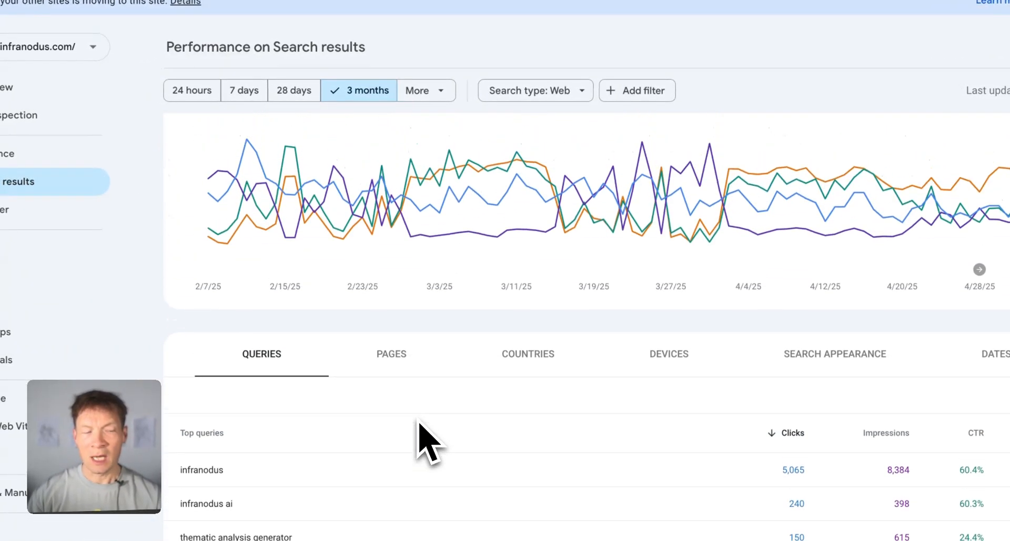
scroll(420, 422, "down", 5)
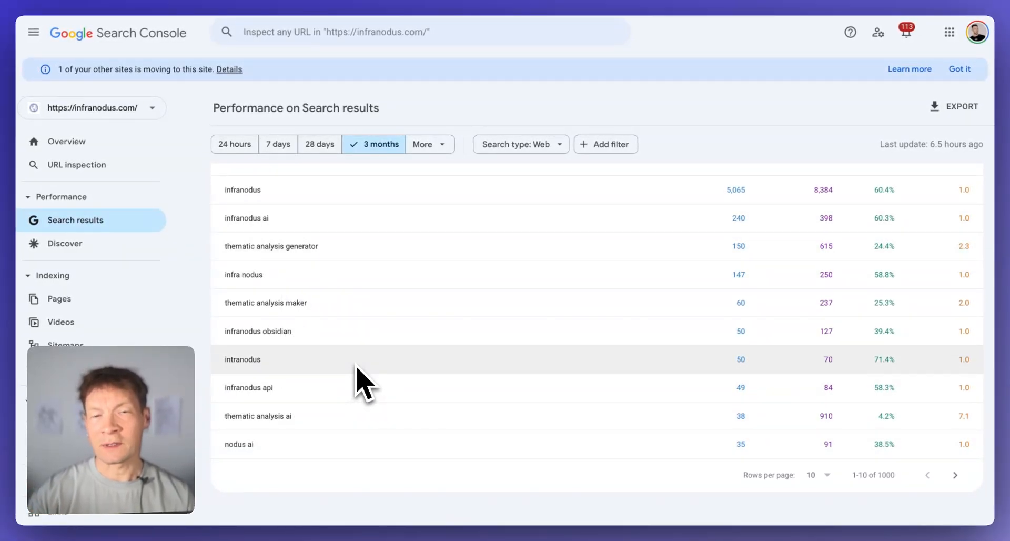
scroll(363, 382, "up", 2)
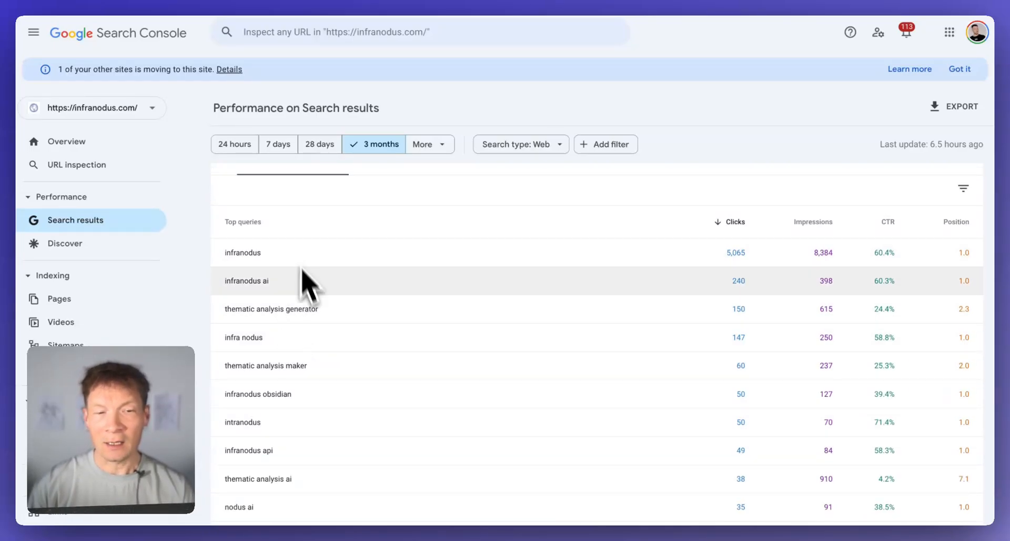
- Sort the top queries by highest impressions, and re-sort them by average position from best to worst
left_click(813, 221)
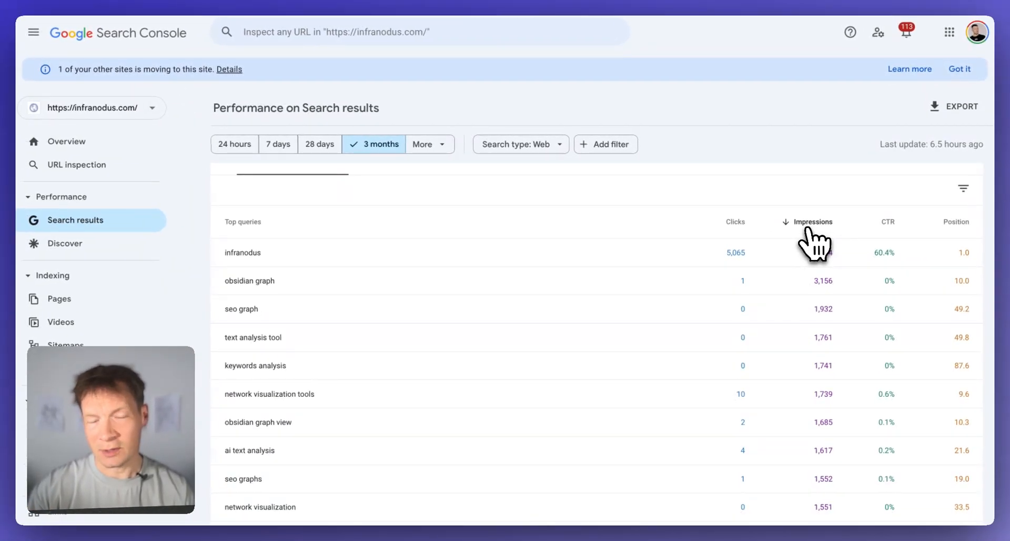
left_click(956, 222)
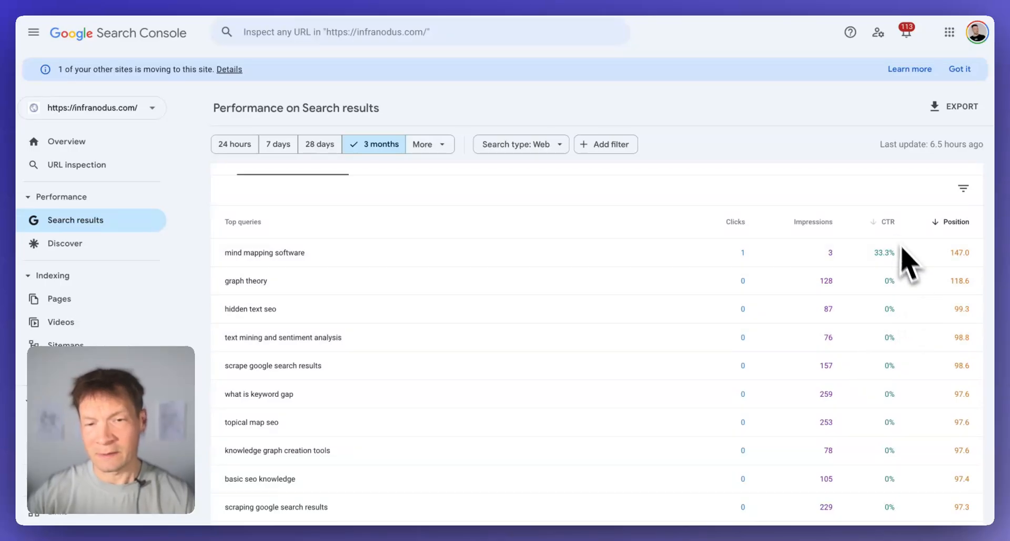
left_click(954, 221)
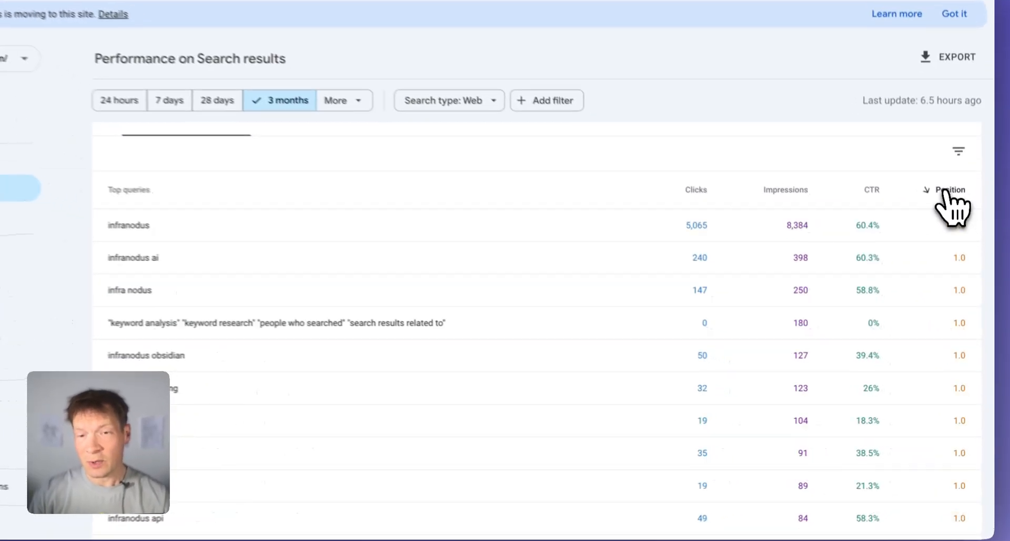
- Increase the number of rows shown per page in the queries table
scroll(914, 416, "down", 2)
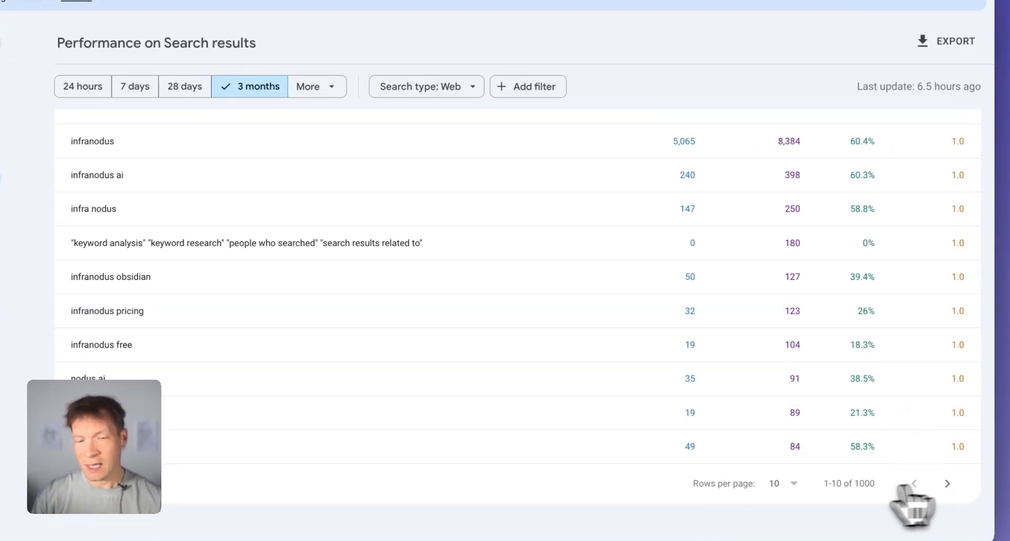
left_click(782, 483)
left_click(779, 488)
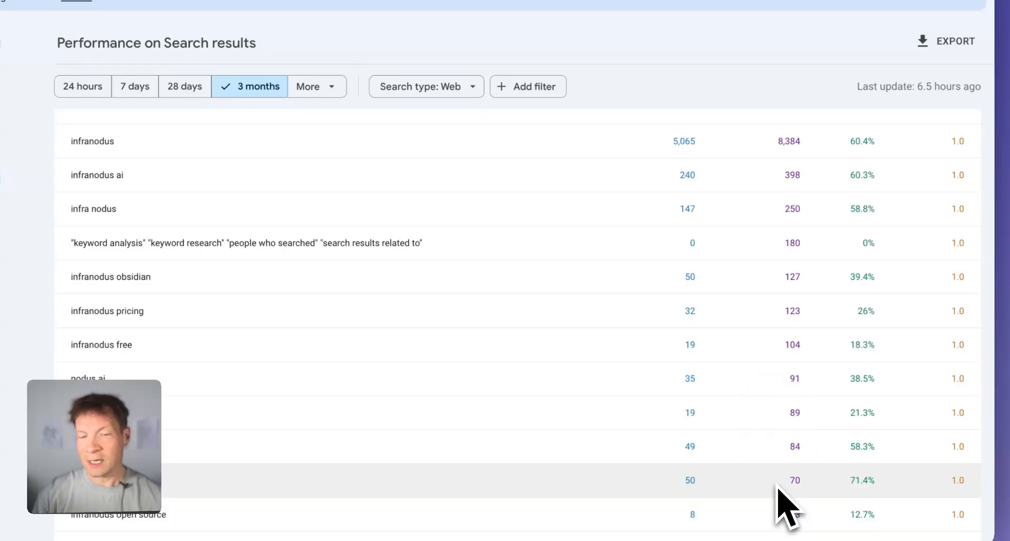
- Examine the lower-ranked queries in the position-sorted list, comparing their clicks, impressions and CTR with the overall performance chart
scroll(874, 473, "down", 15)
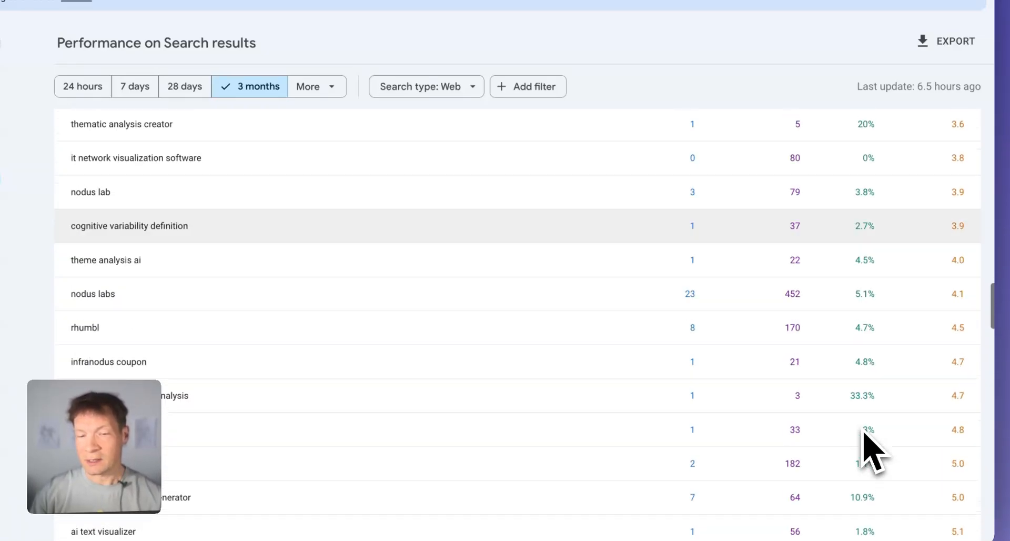
scroll(864, 433, "down", 10)
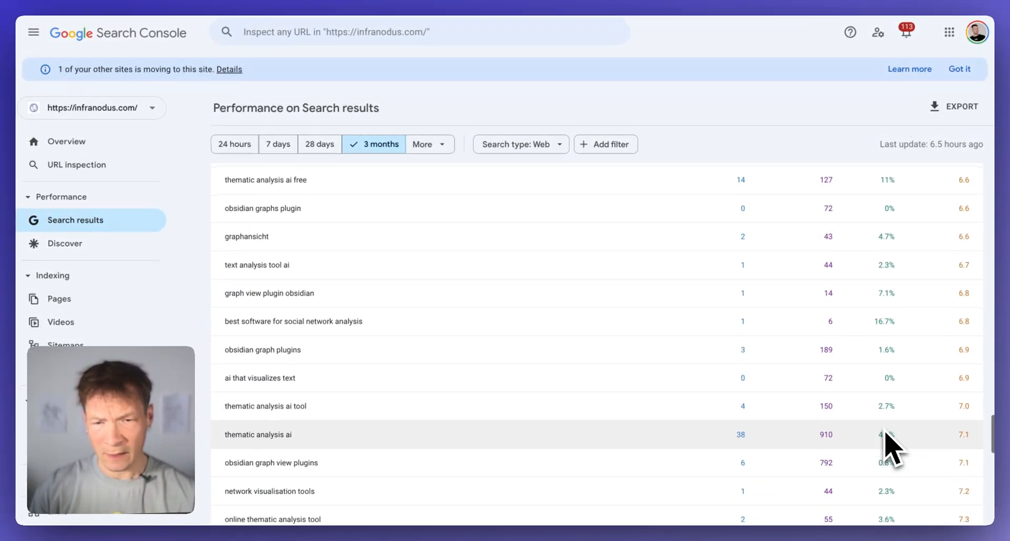
scroll(886, 433, "down", 5)
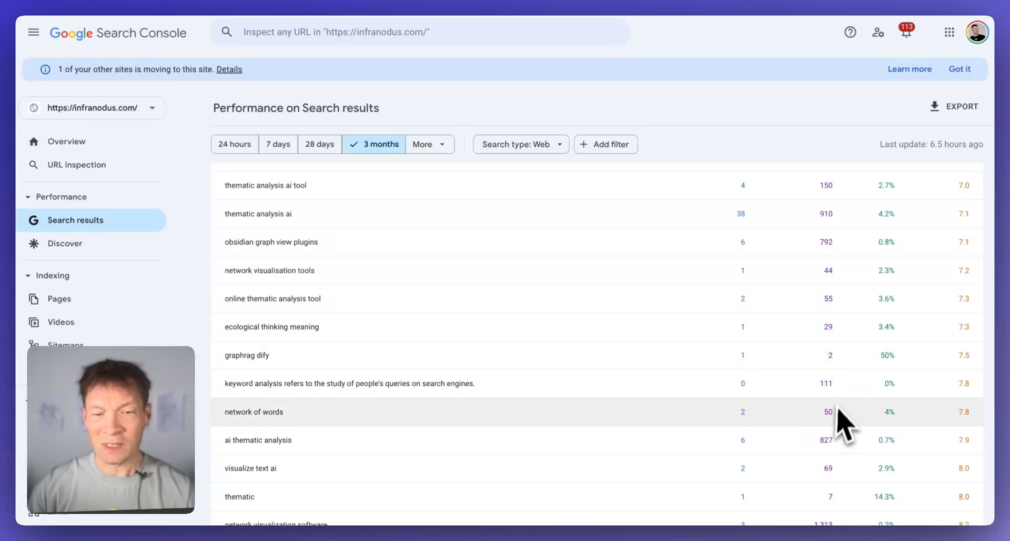
scroll(838, 416, "down", 5)
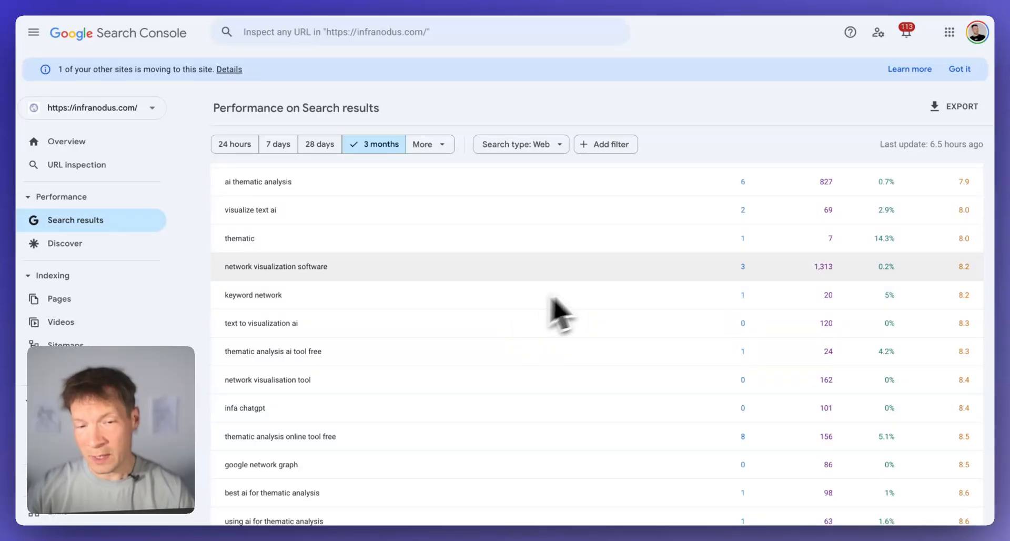
scroll(621, 300, "up", 15)
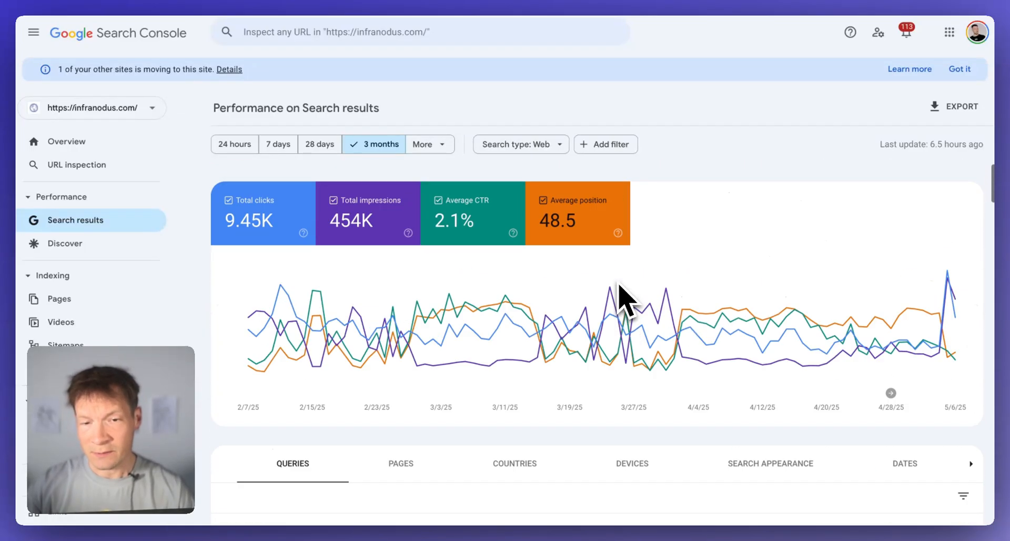
scroll(602, 388, "down", 9)
scroll(737, 383, "up", 5)
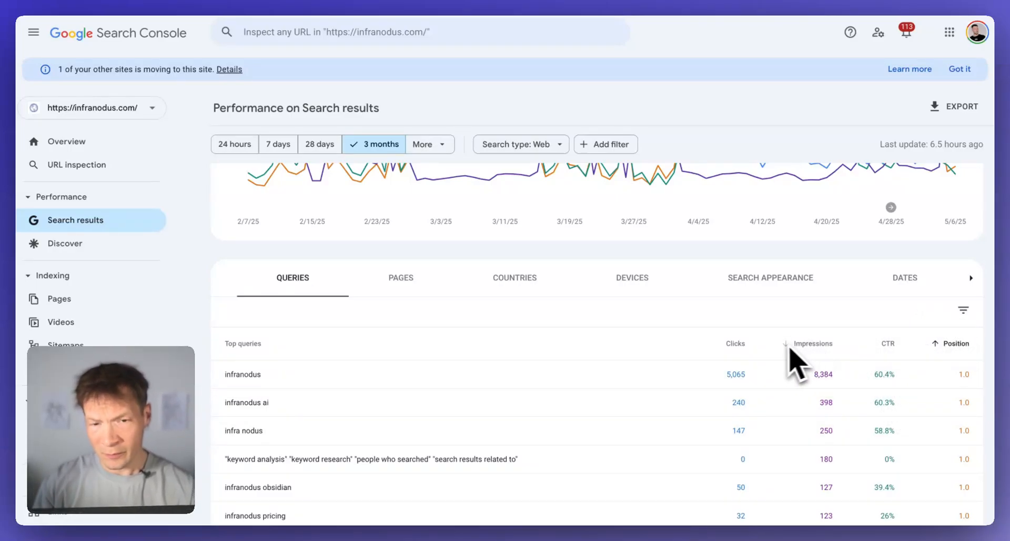
scroll(790, 349, "down", 1)
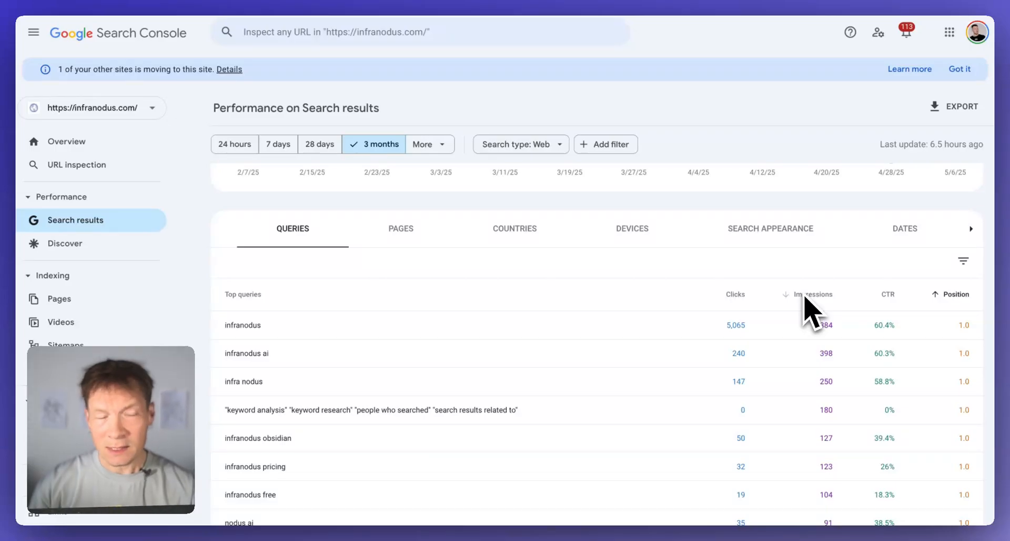
- View the export formats offered for the search results performance report, and close the list without exporting
scroll(842, 292, "up", 1)
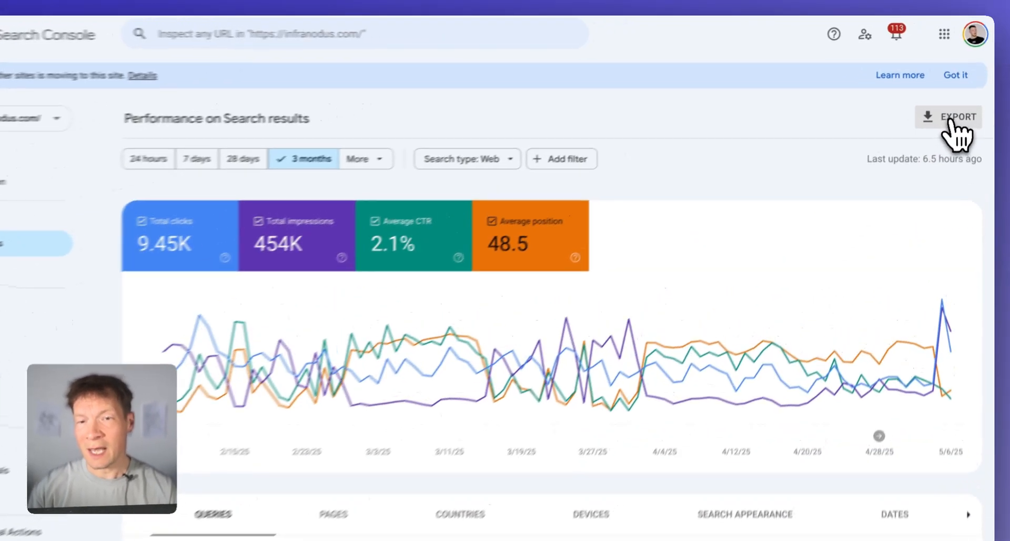
left_click(953, 107)
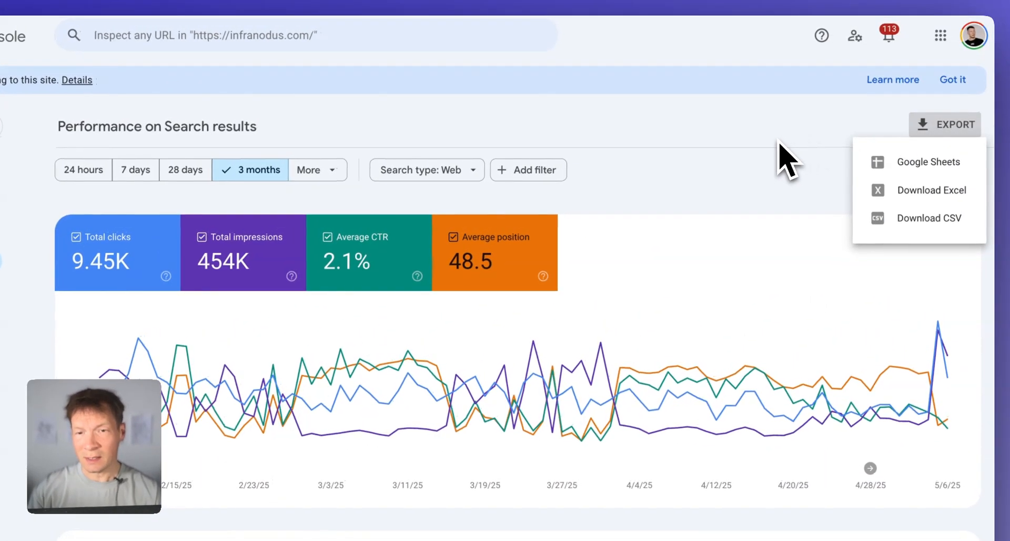
left_click(800, 162)
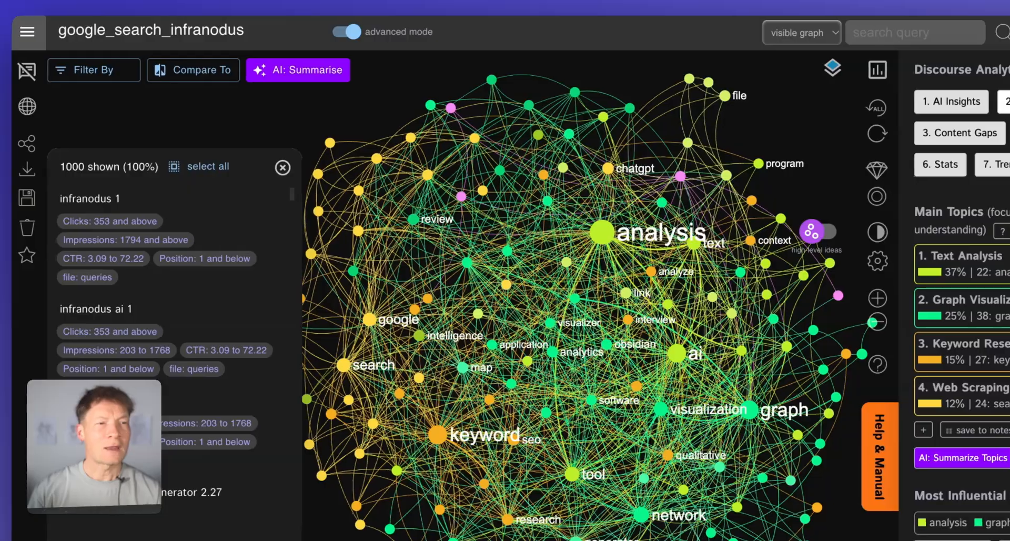
- Examine the imported search queries and their clicks, impressions, CTR and position tags beside the google_search_infranodus graph
scroll(90, 358, "down", 10)
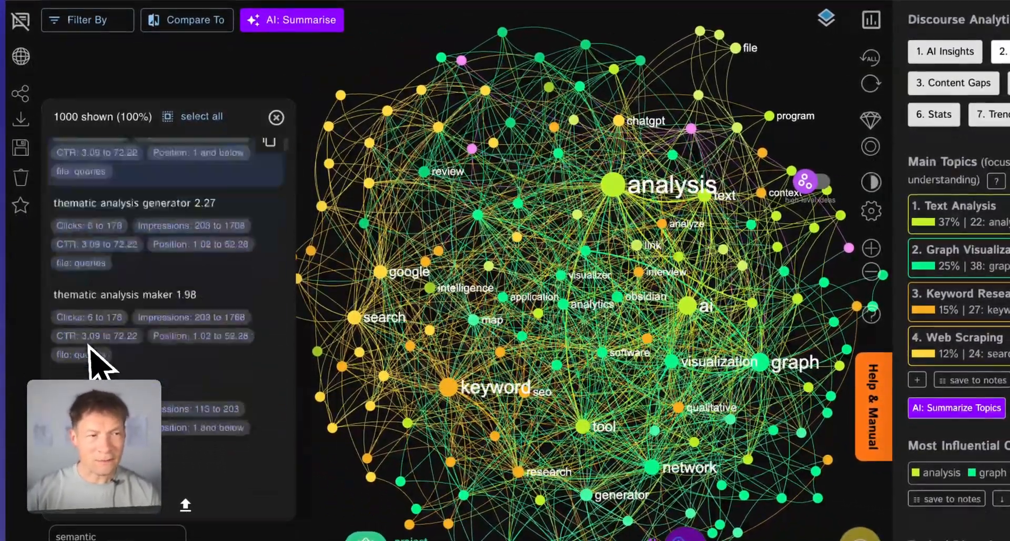
scroll(109, 305, "up", 4)
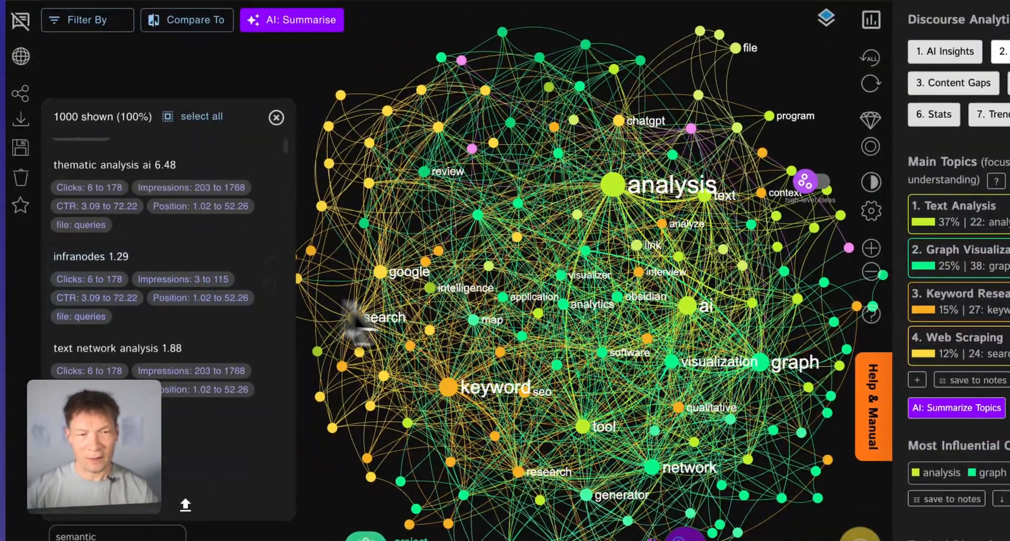
scroll(185, 220, "up", 5)
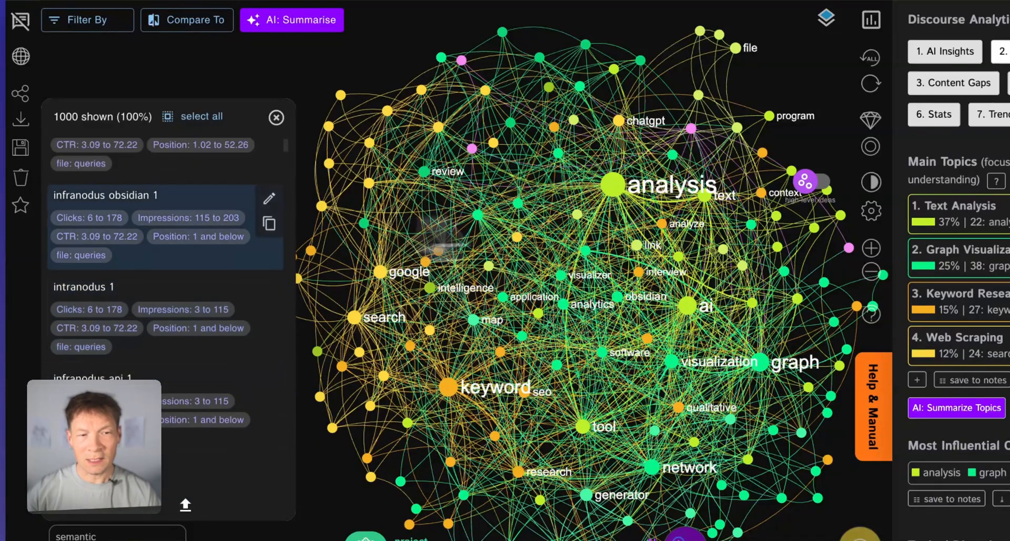
mouse_move(650, 214)
left_mouse_down()
mouse_move(613, 214)
mouse_move(679, 211)
mouse_move(642, 219)
left_mouse_up()
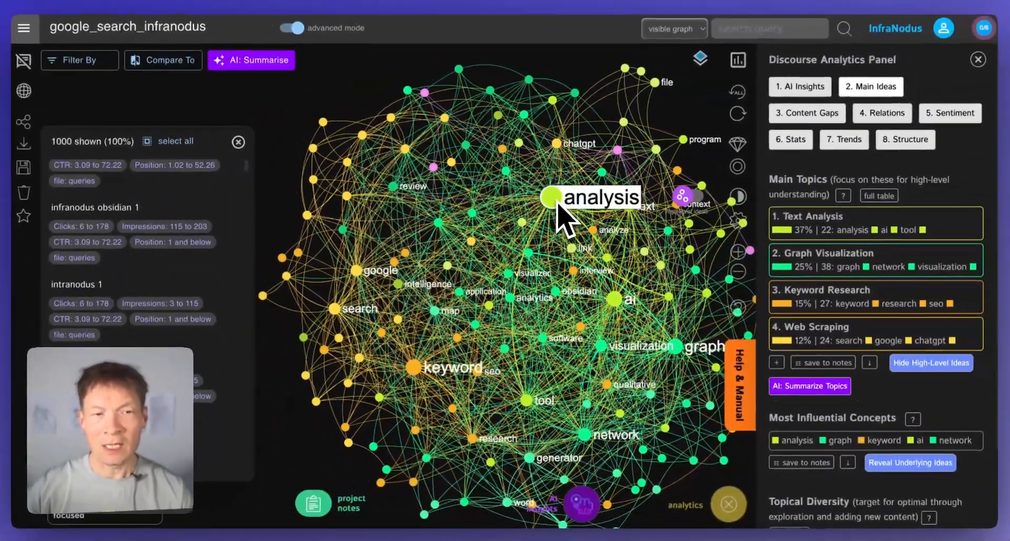
- Select the "analysis" and "ai" nodes to view the queries containing both terms, and clear the selection
left_click(554, 204)
left_click(555, 203)
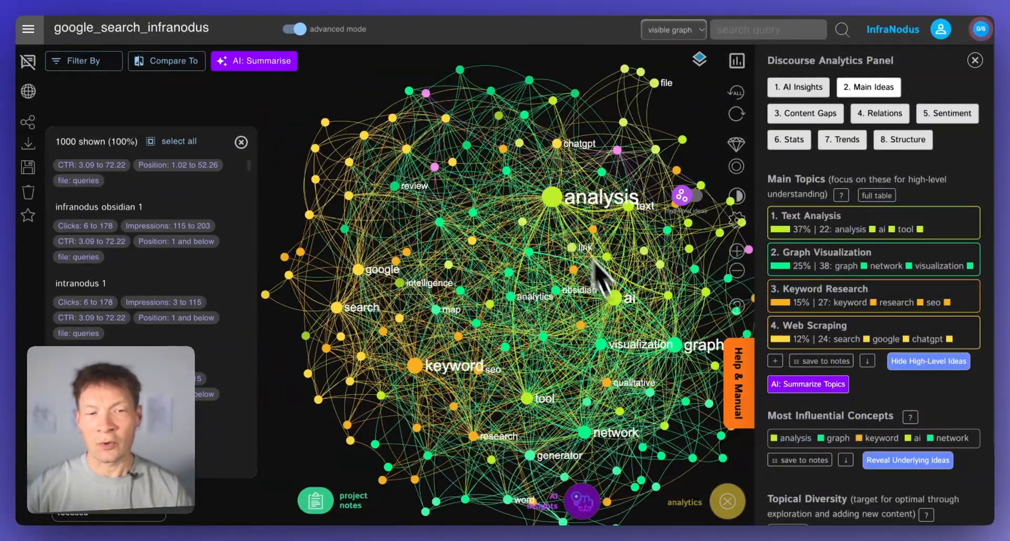
left_click(614, 298)
left_click(557, 205)
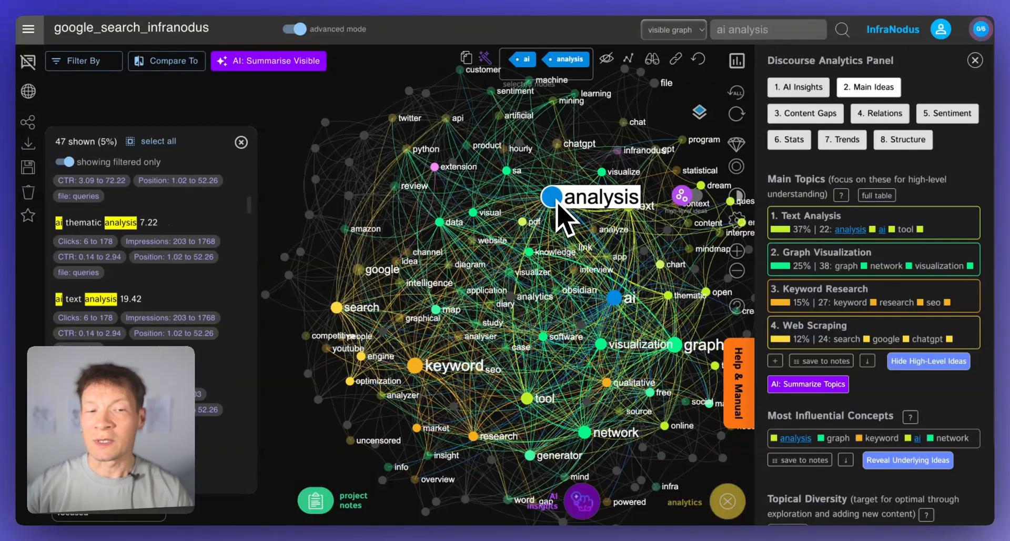
left_click(558, 205)
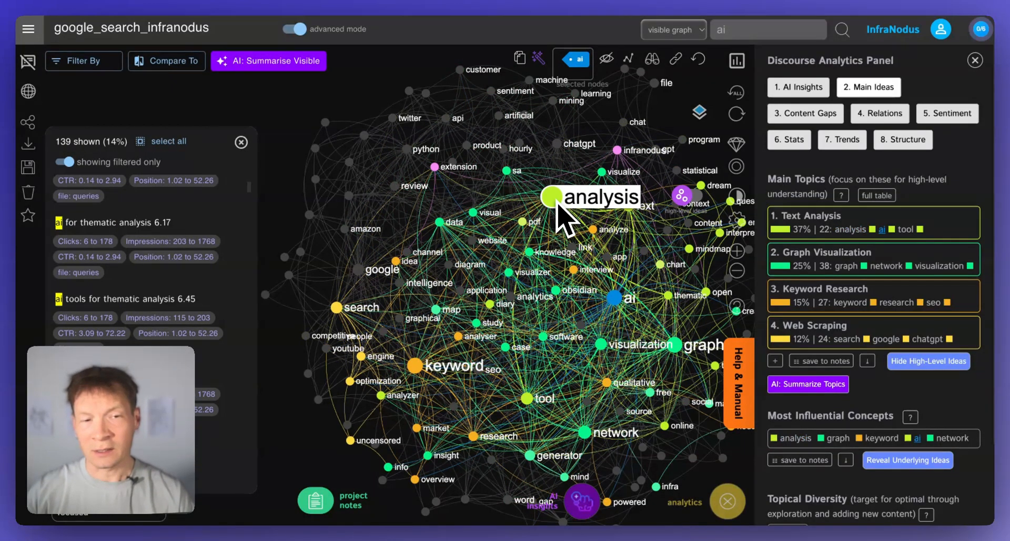
left_click(614, 297)
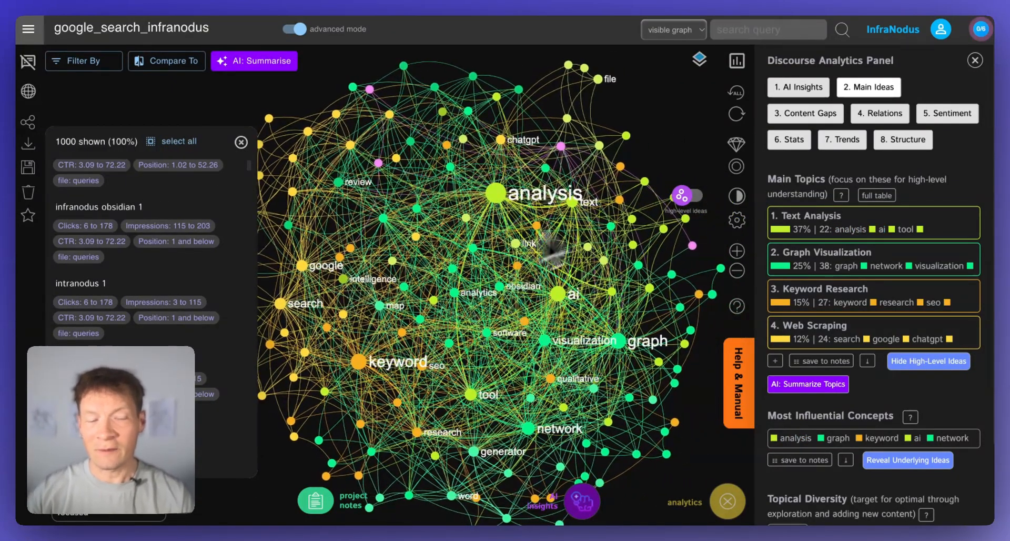
- Turn on the high-level ideas overlay to label the graph's clusters with their main topic names
left_click(687, 197)
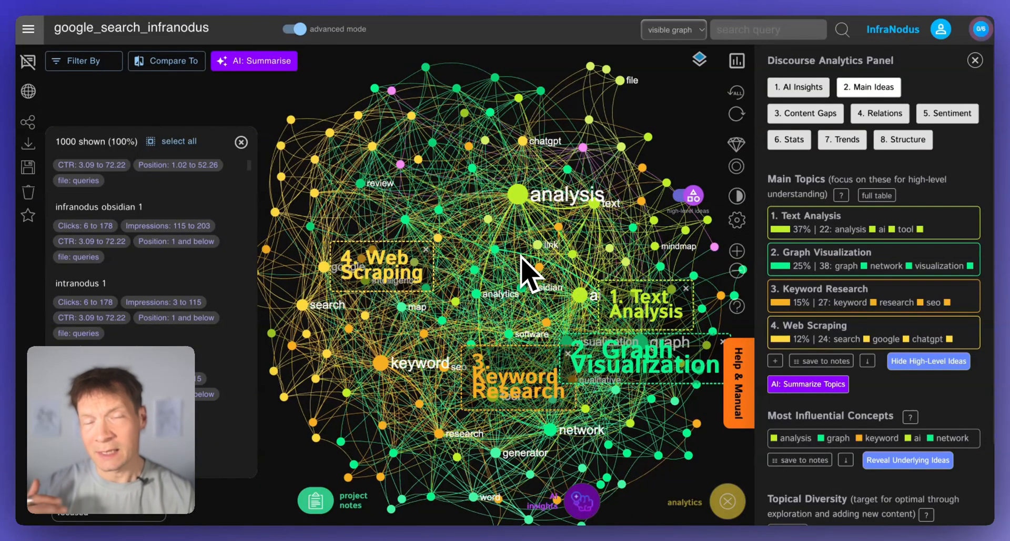
left_click_drag(515, 265, 497, 263)
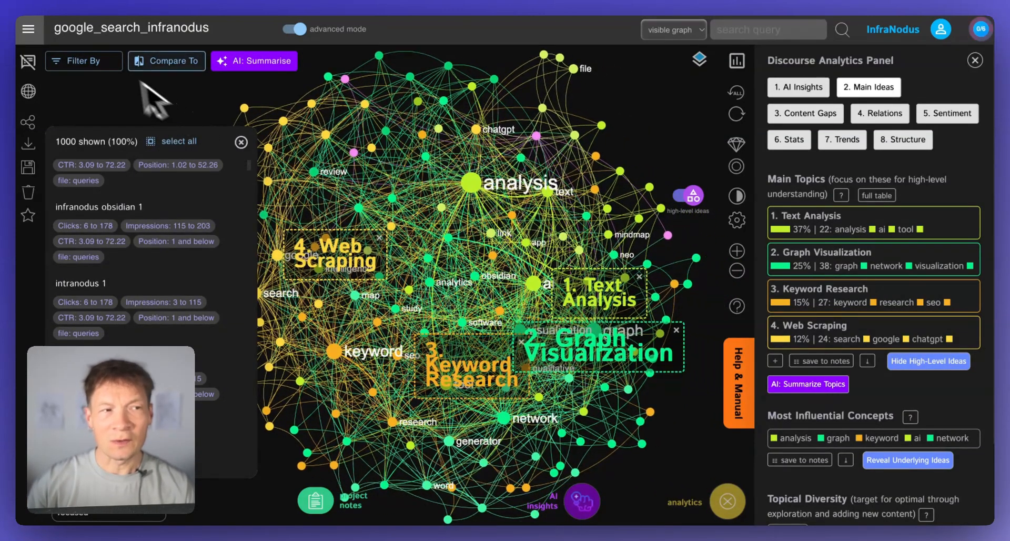
- Highlight the queries tagged "Impressions: 203 to 1768" in the graph
left_click(102, 65)
scroll(392, 357, "down", 2)
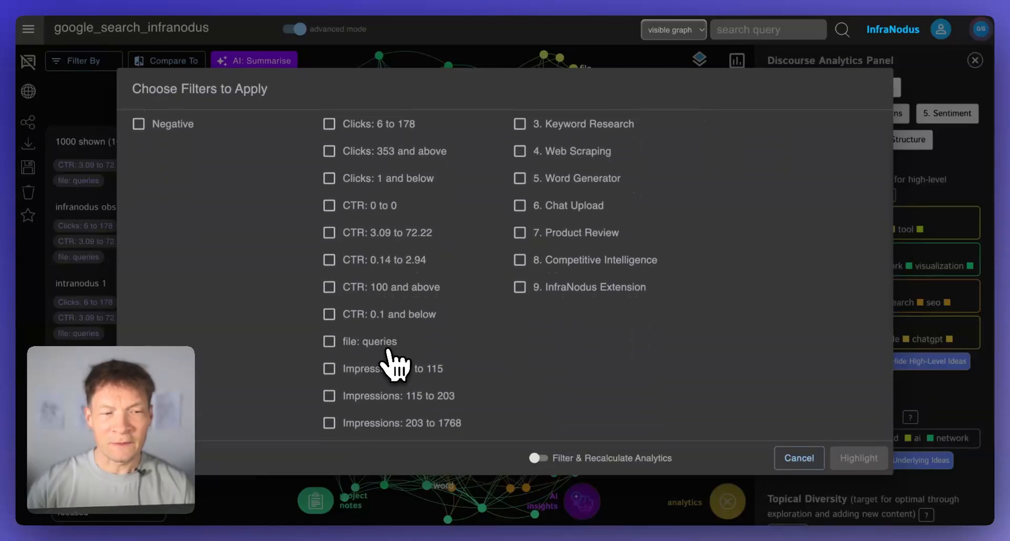
scroll(393, 365, "down", 4)
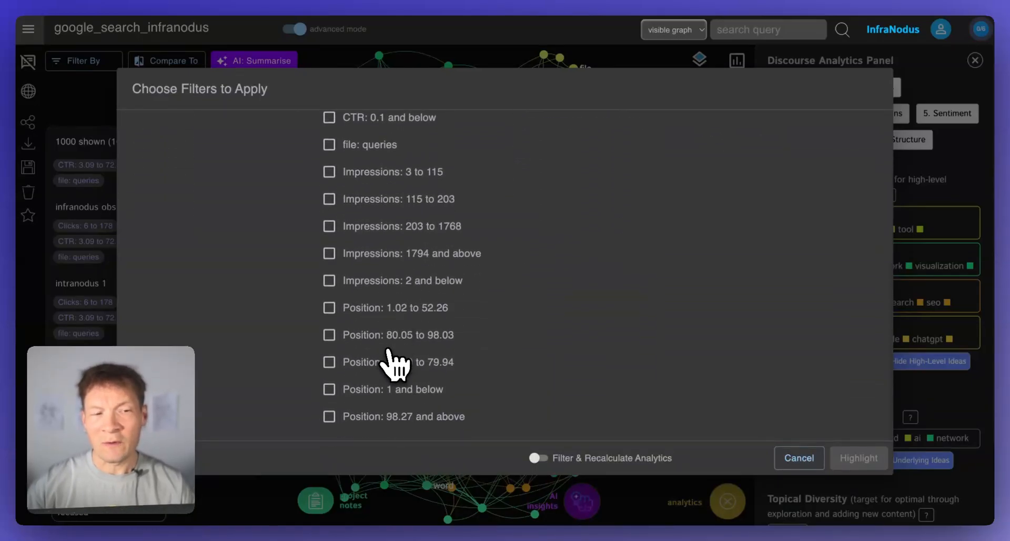
scroll(397, 248, "up", 1)
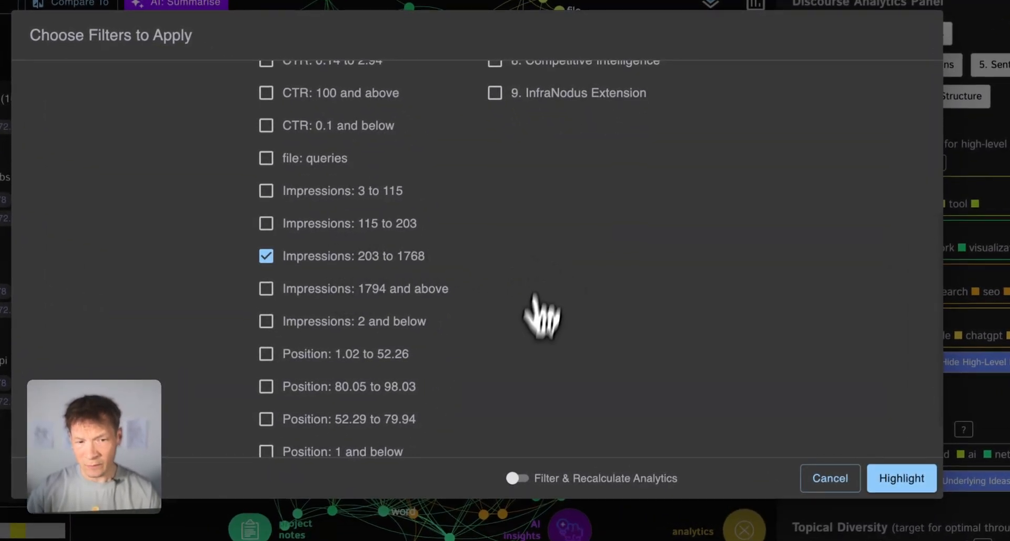
left_click(902, 478)
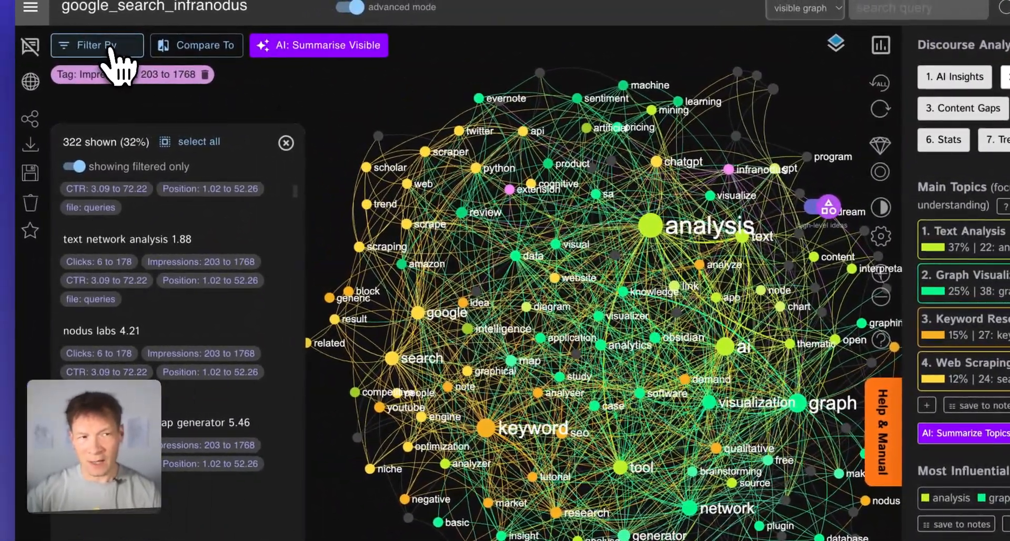
- Add the "CTR: 0.14 to 2.94" tag to the highlighted filters
left_click(112, 47)
scroll(463, 368, "down", 4)
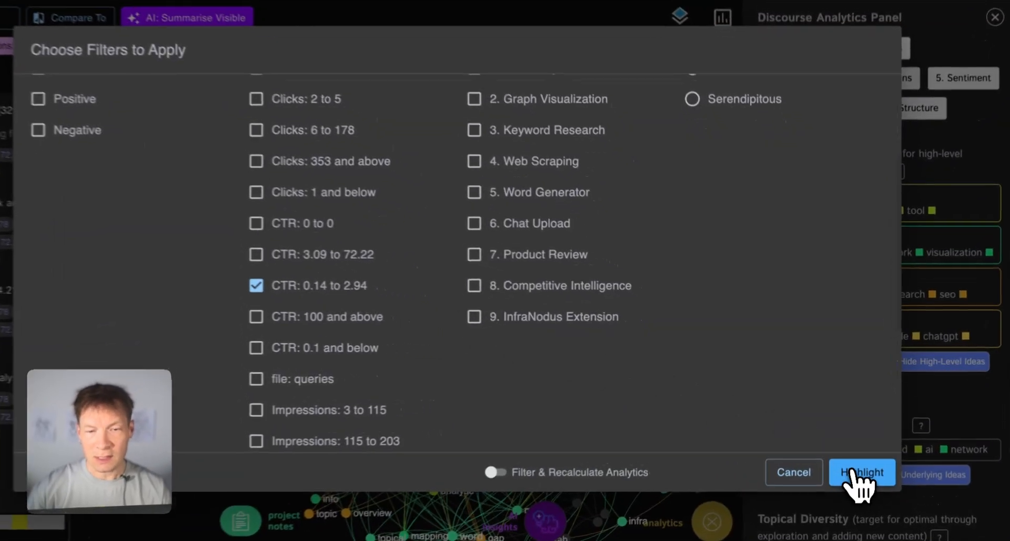
left_click(859, 458)
- Restrict the filter to statements that contain all selected tags and apply it to the graph in highlight mode
left_click(79, 60)
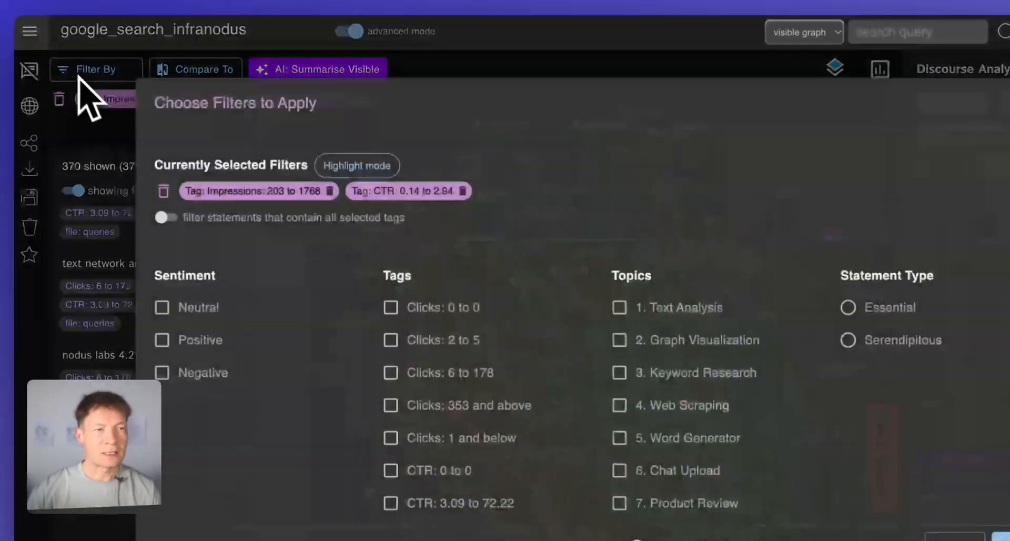
left_click(166, 218)
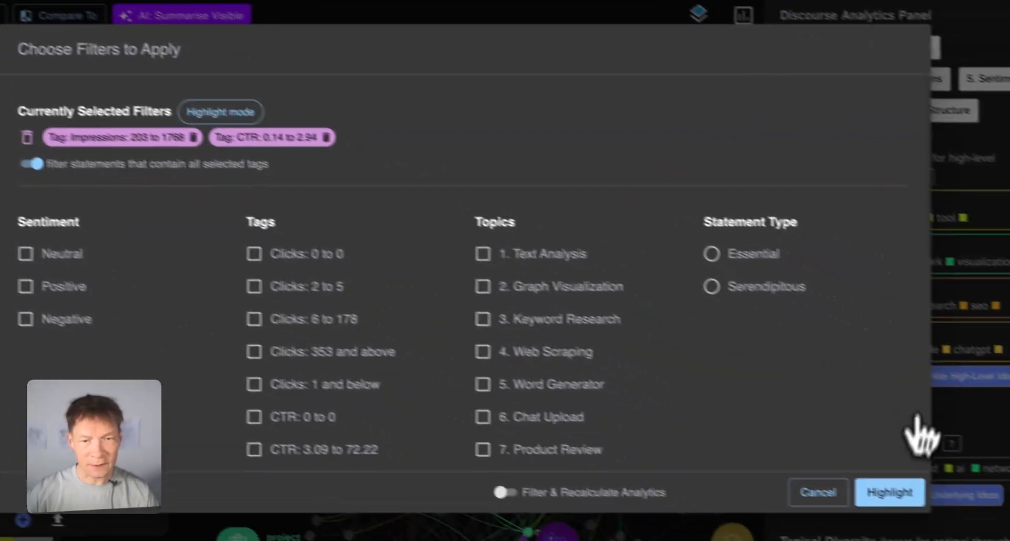
left_click(1005, 538)
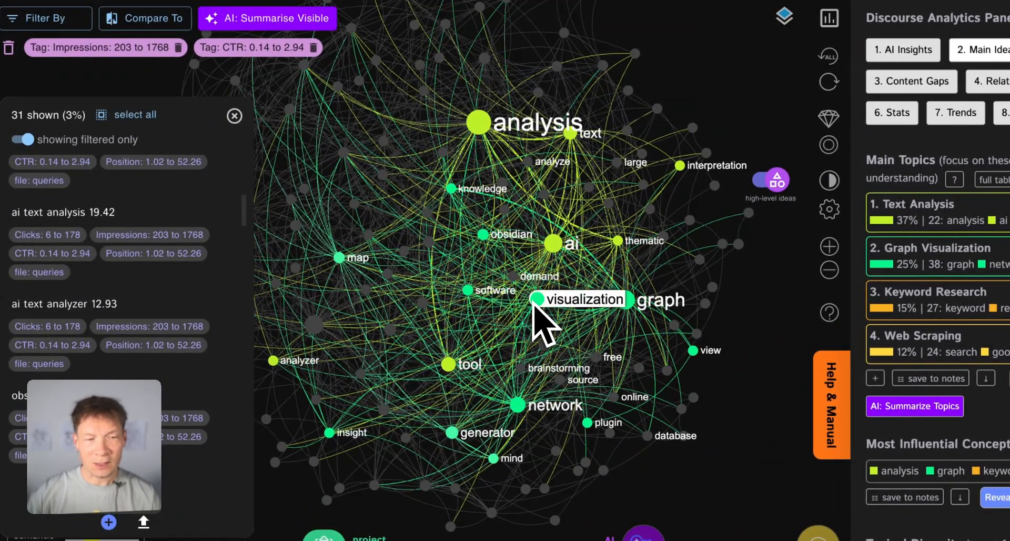
- View the filtered queries containing "visualization" and "graph", and replace the "graph" node with "network" in the selection
left_click(541, 303)
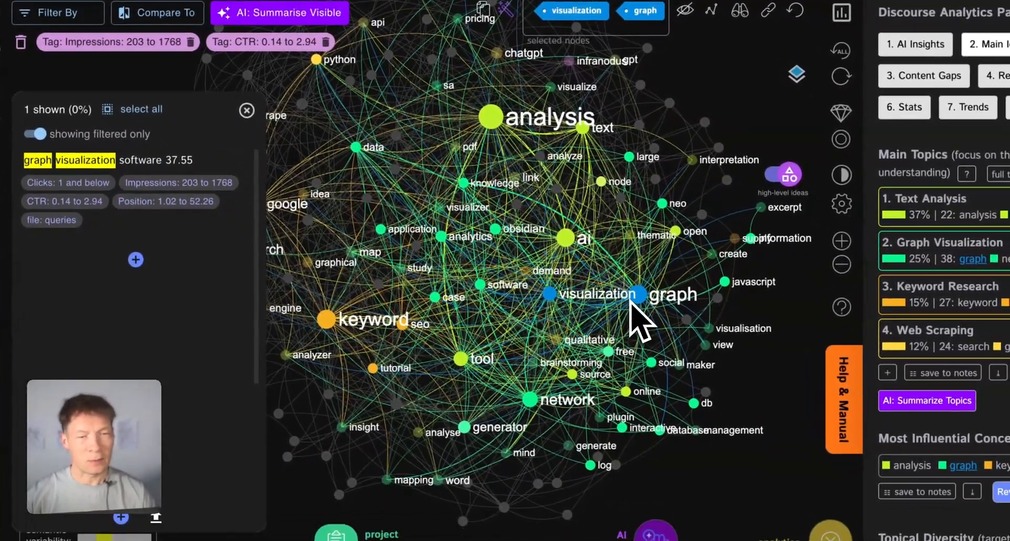
left_click(634, 301)
left_click(530, 401)
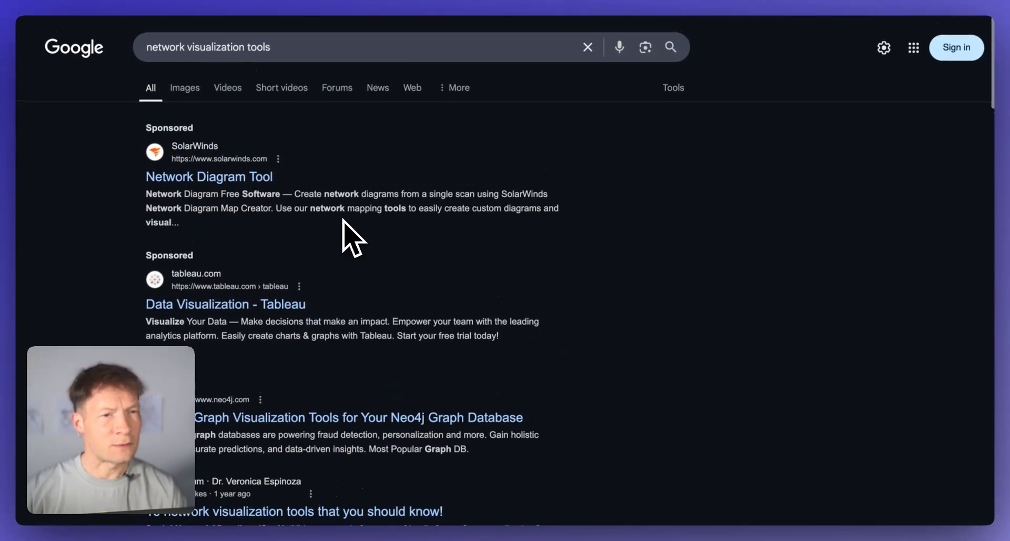
- Switch to the Google results for "network visualization tools" and examine the sponsored listings, organic results, images and the InfraNodus listing
scroll(324, 302, "down", 1)
scroll(324, 303, "up", 1)
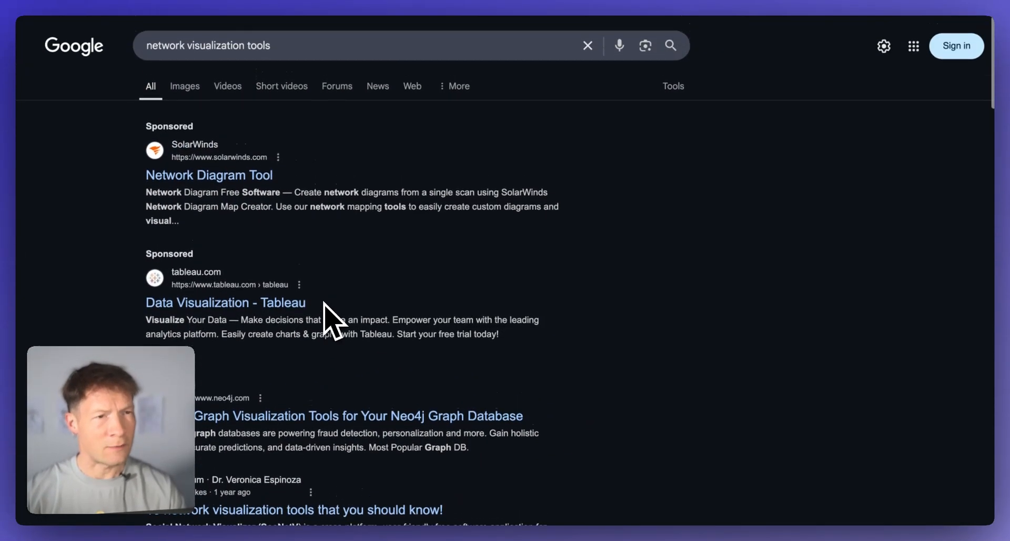
scroll(324, 303, "down", 2)
scroll(323, 302, "up", 1)
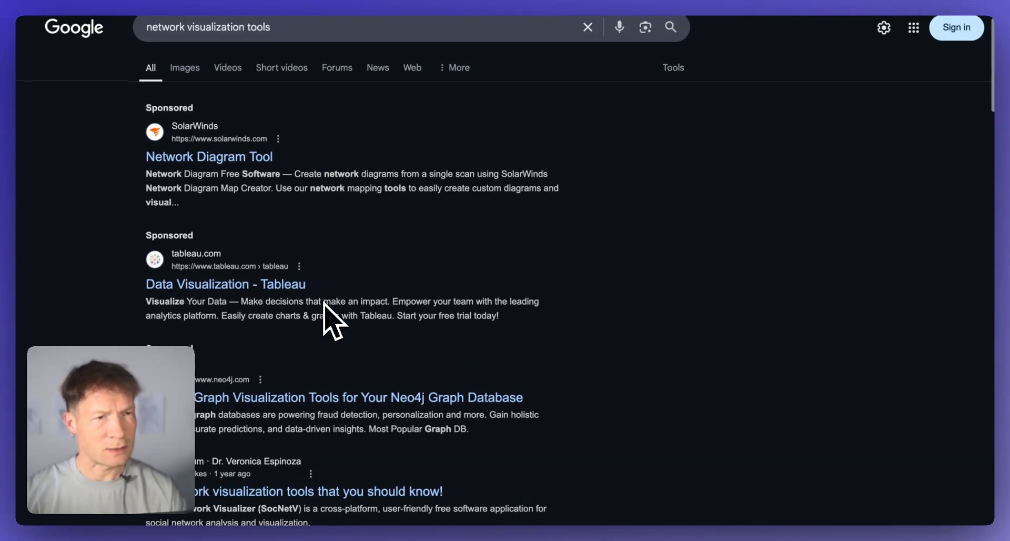
scroll(323, 303, "down", 3)
scroll(326, 308, "down", 7)
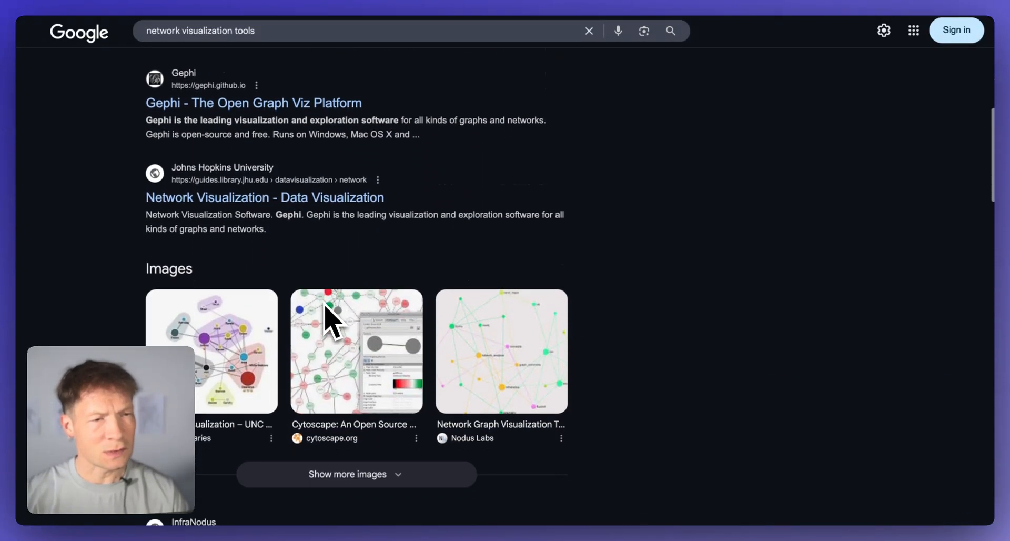
scroll(329, 311, "up", 1)
scroll(247, 200, "down", 6)
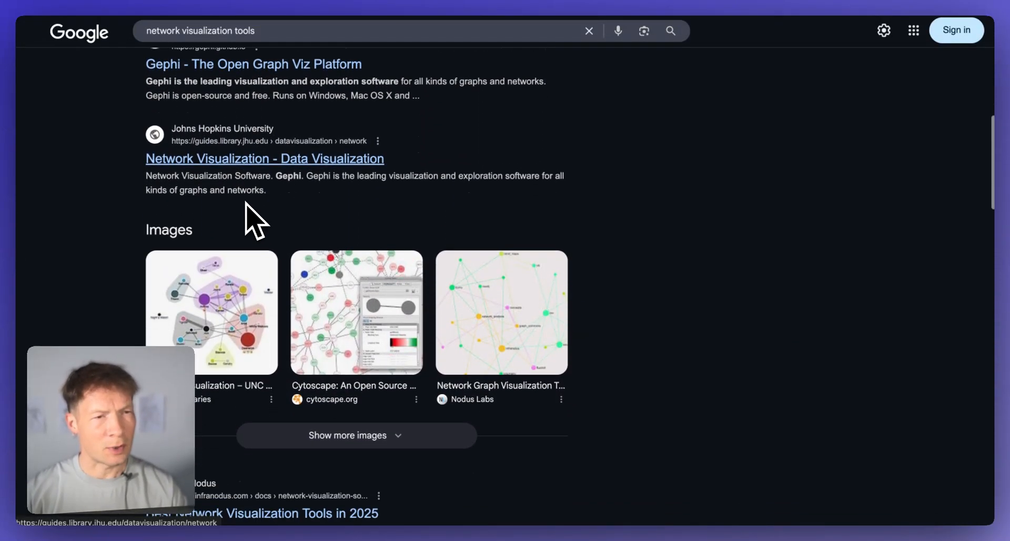
scroll(245, 201, "down", 1)
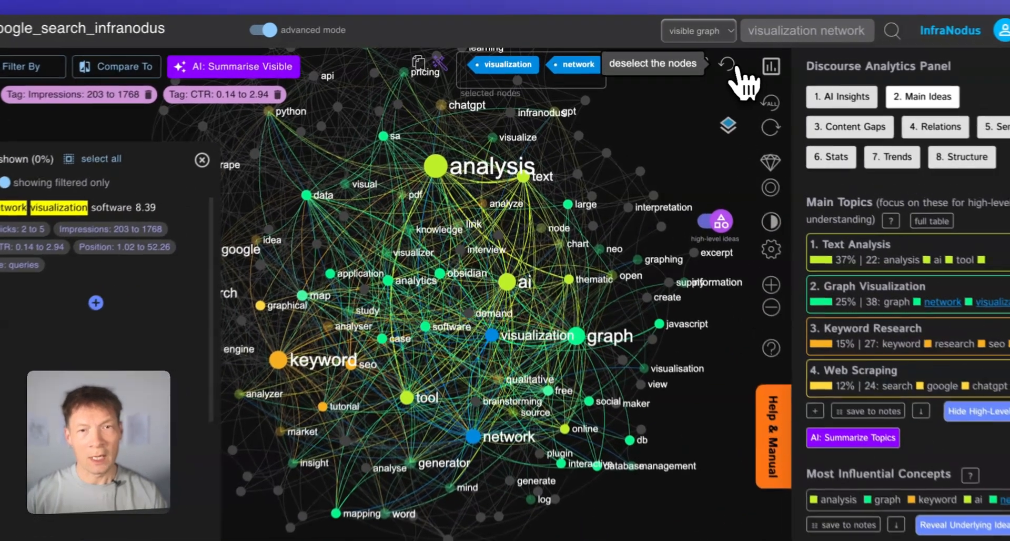
- Switch back to the InfraNodus graph, deselect the "visualization" and "network" nodes, and open the main navigation
left_click(698, 59)
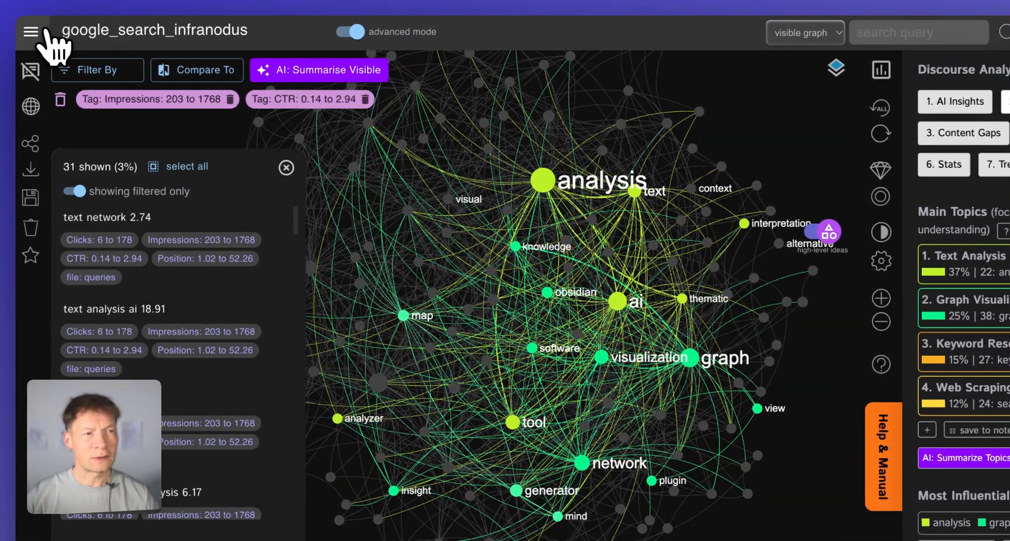
left_click(30, 31)
left_click(78, 116)
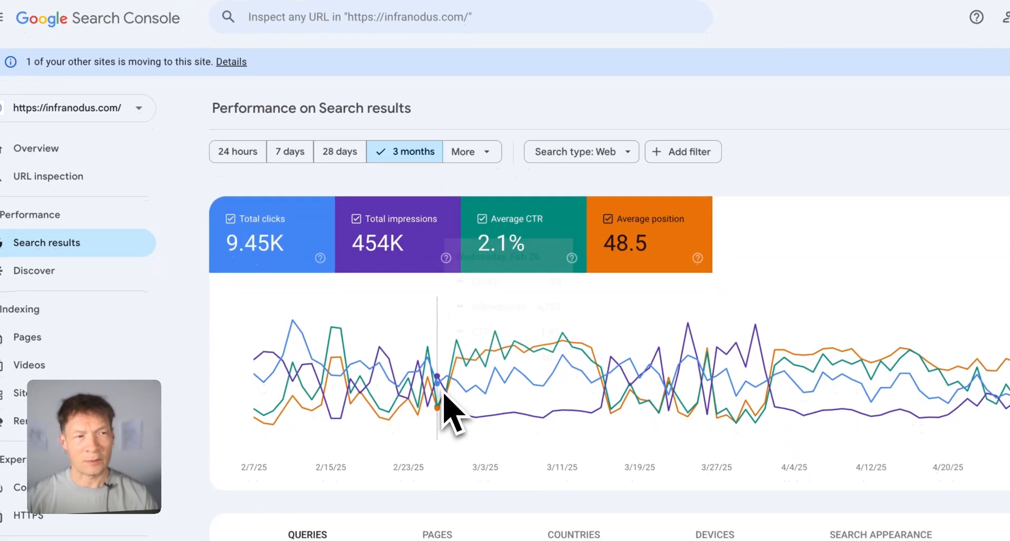
- Switch to Google Search Console and view the three-month performance chart and the start of the queries table
mouse_move(441, 401)
scroll(448, 408, "down", 3)
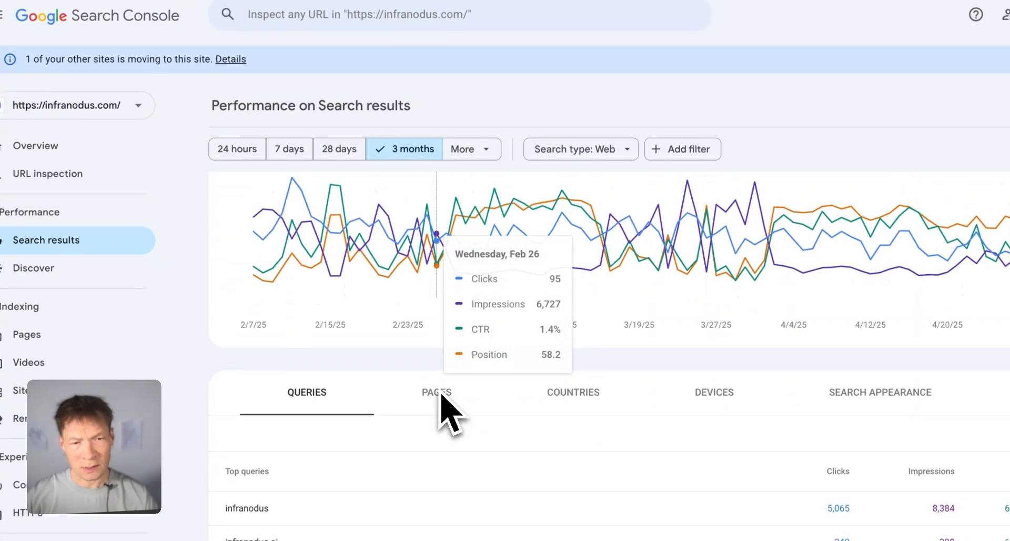
scroll(416, 384, "up", 3)
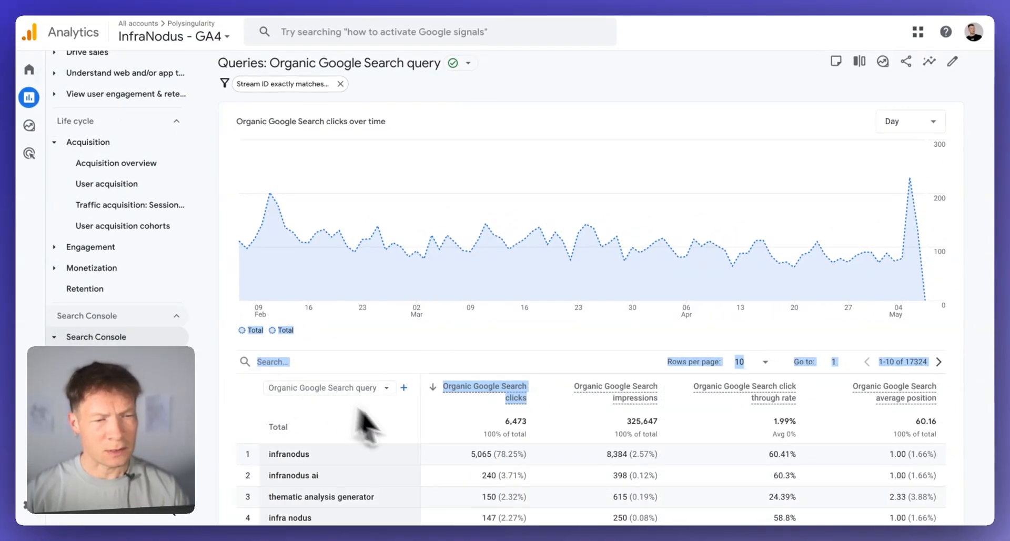
- Switch to Google Analytics, view the organic Google Search query report, and open its file download options
scroll(379, 436, "down", 4)
scroll(410, 439, "up", 5)
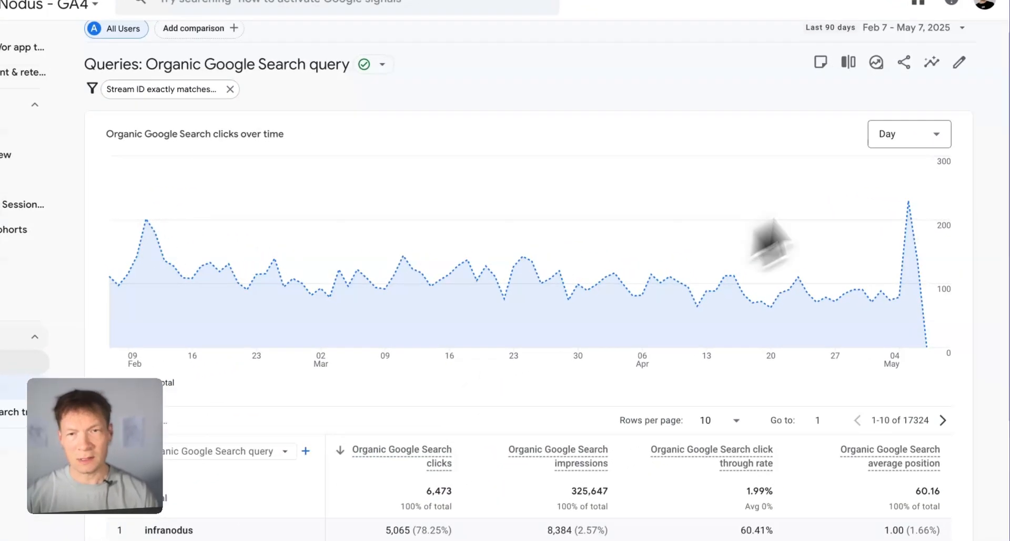
left_click(904, 62)
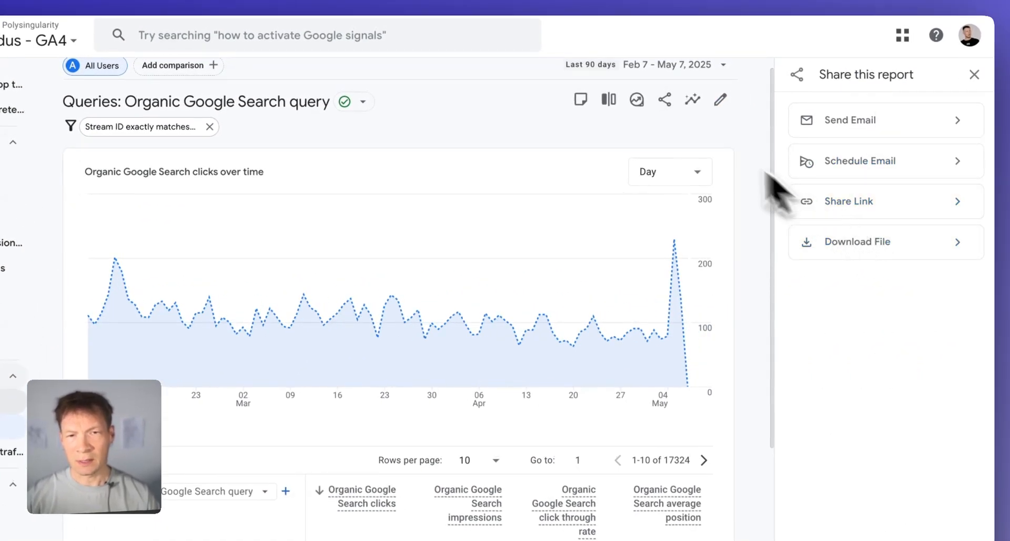
left_click(876, 242)
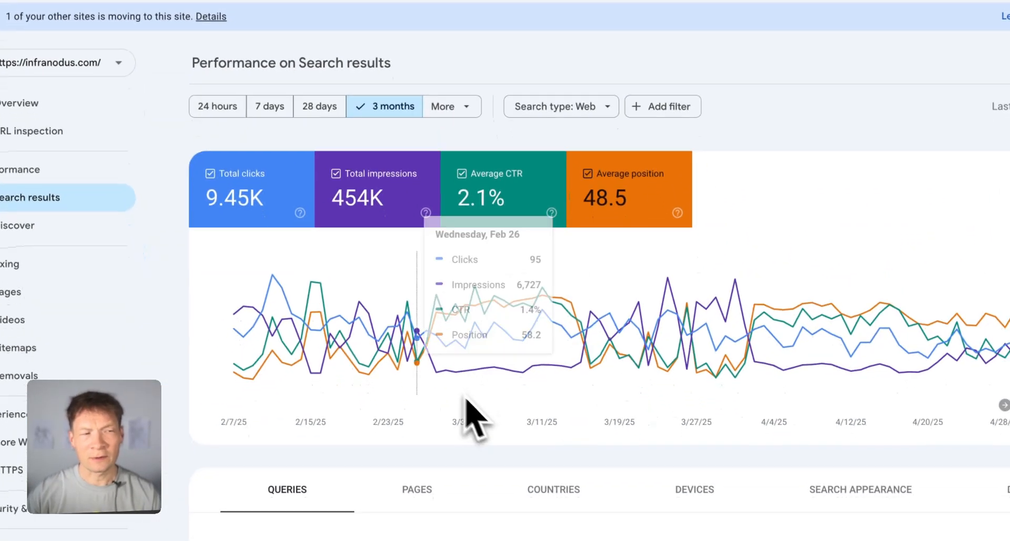
- Switch back to Google Search Console and review the top queries sorted by position beneath the performance chart
scroll(466, 369, "down", 2)
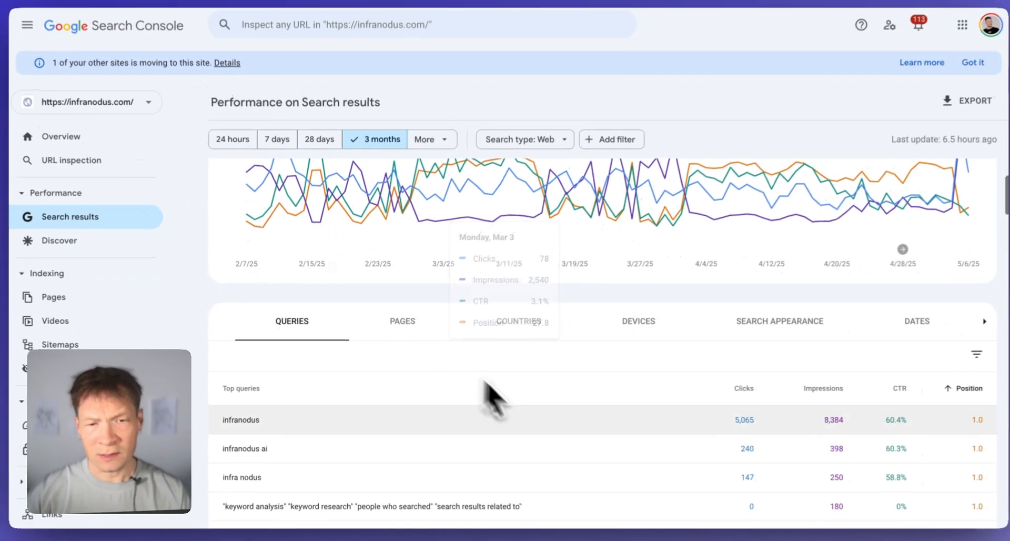
scroll(463, 364, "up", 3)
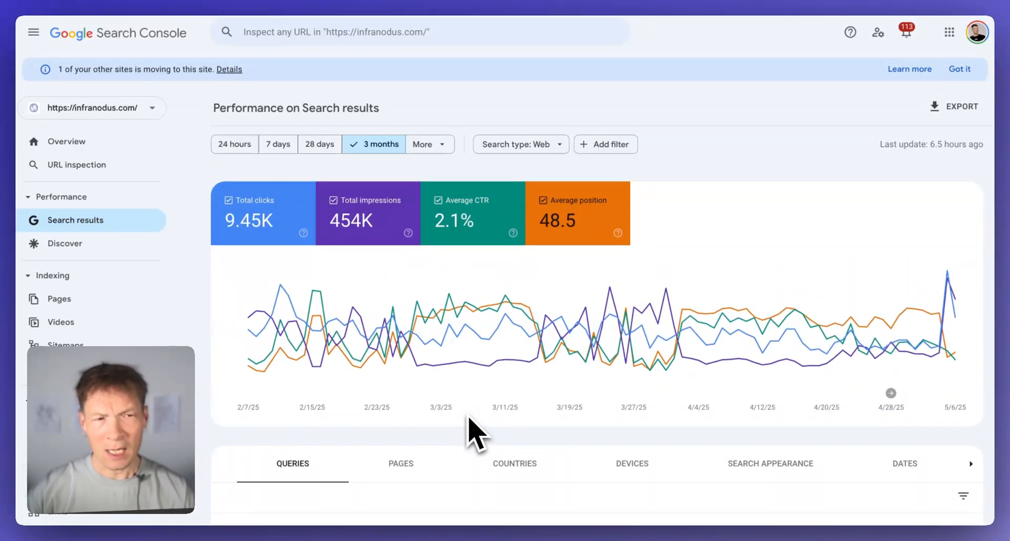
scroll(477, 434, "down", 5)
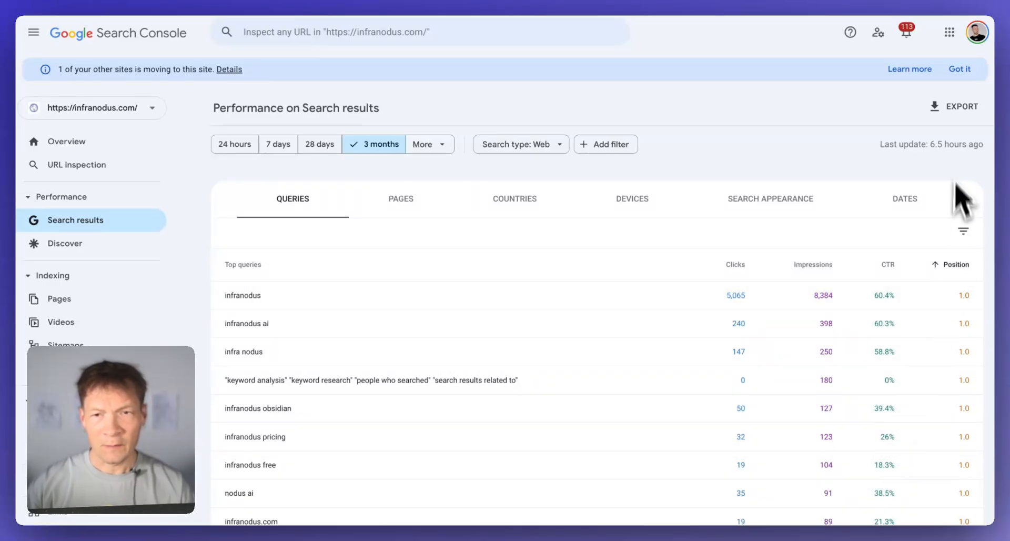
- View the export options for the three-month search performance report
left_click(955, 106)
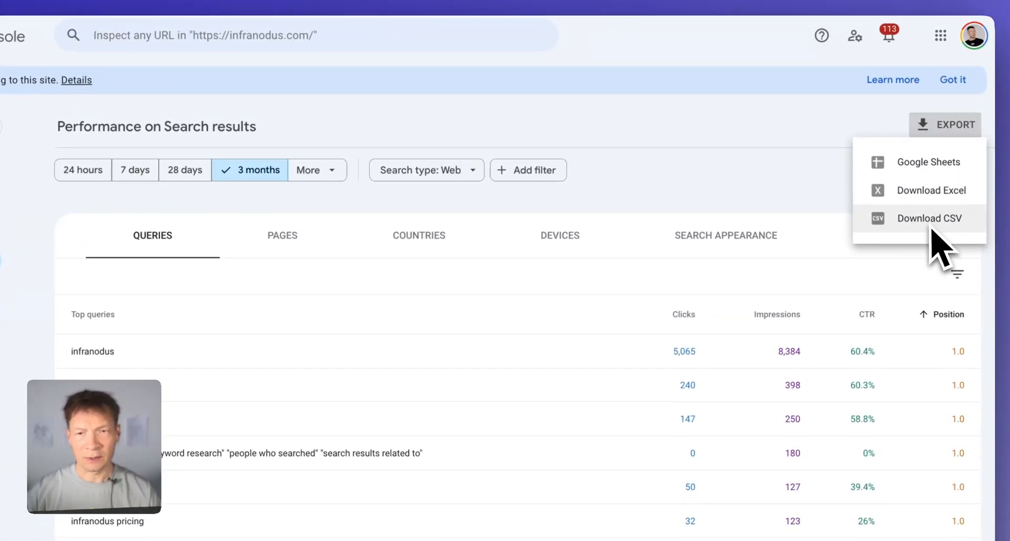
left_click(663, 105)
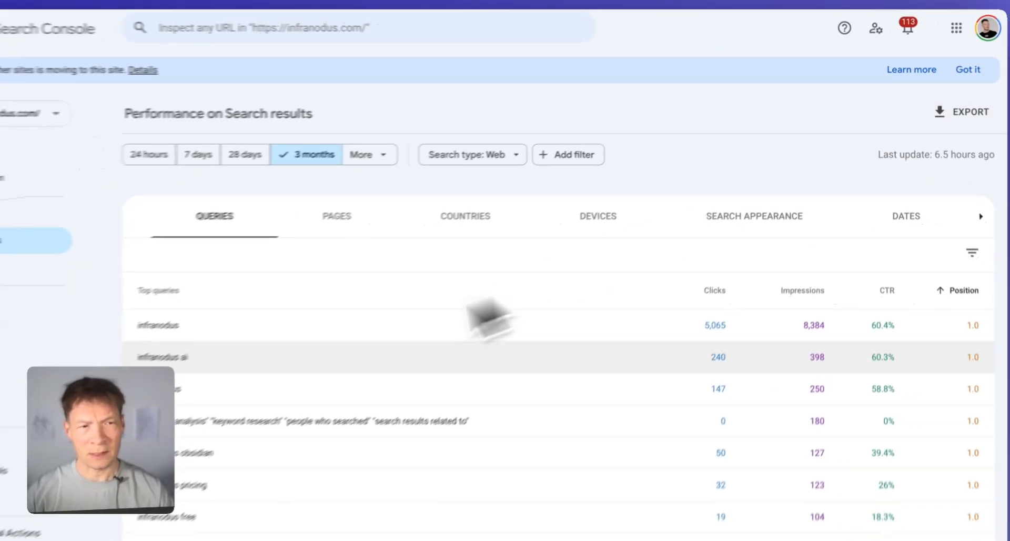
scroll(474, 310, "up", 5)
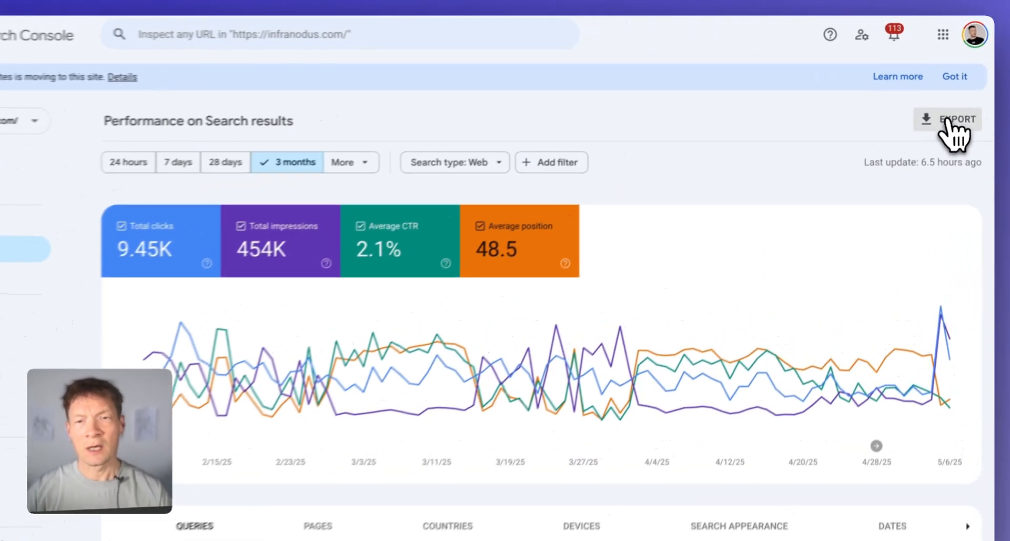
left_click(955, 106)
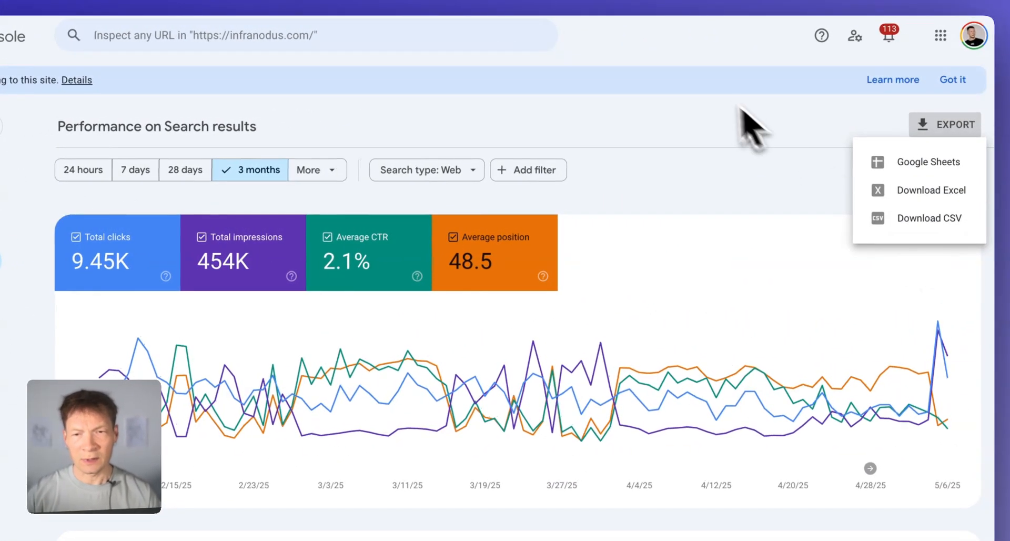
left_click(750, 75)
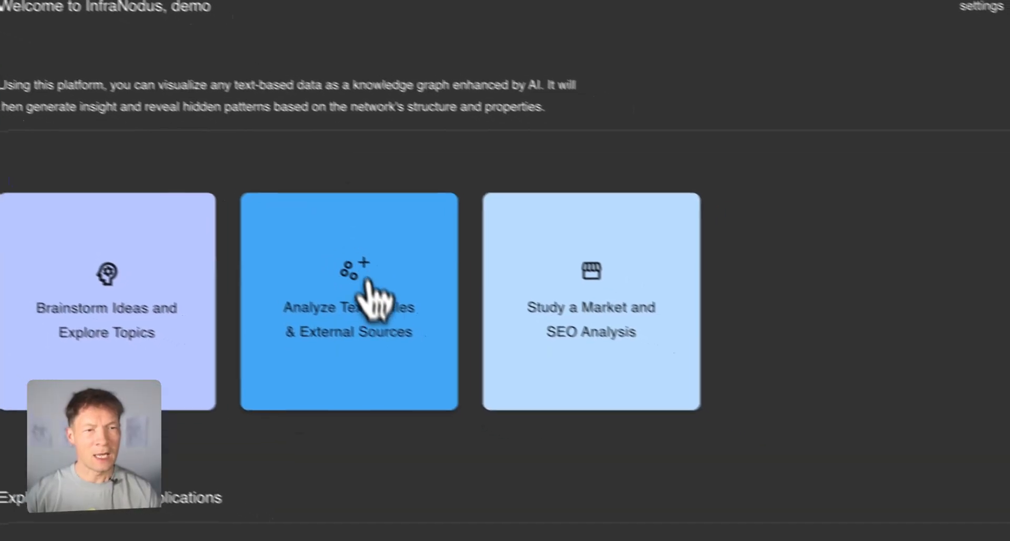
- Switch to InfraNodus, start a text file and external source analysis, and upload Queries.csv
left_click(368, 303)
left_click(573, 350)
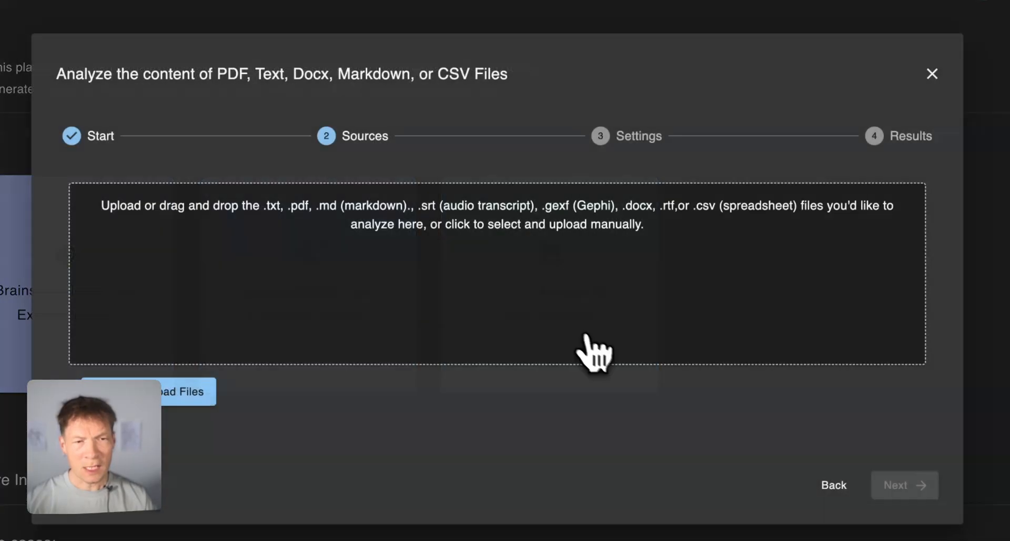
left_click(494, 277)
left_click(360, 219)
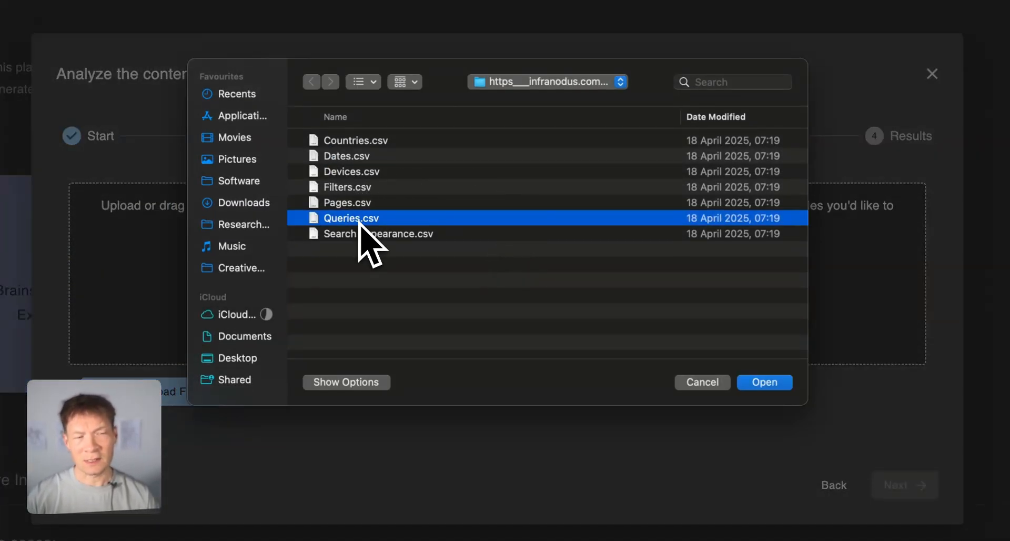
left_click(764, 384)
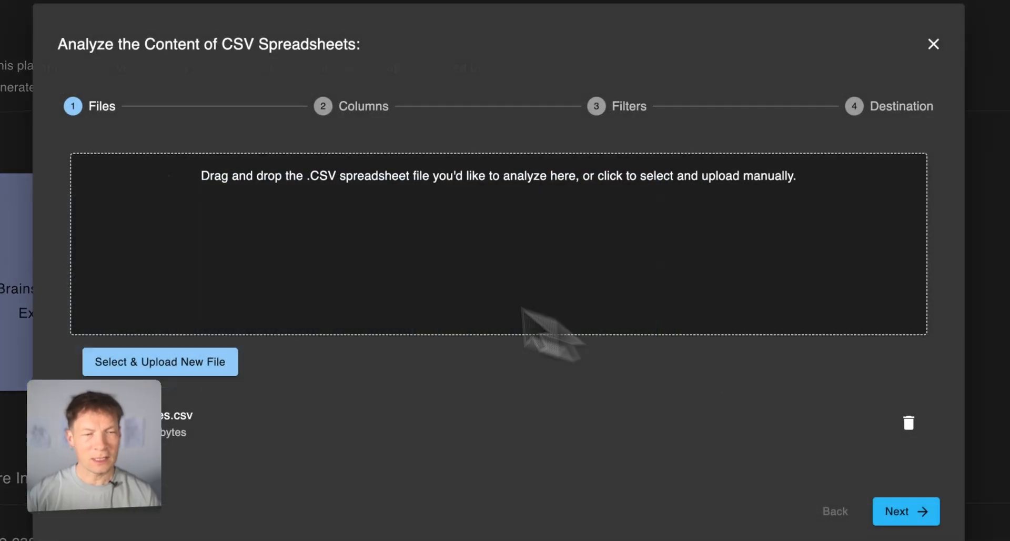
- Set Top queries and Position as the CSV columns to analyze
left_click(846, 467)
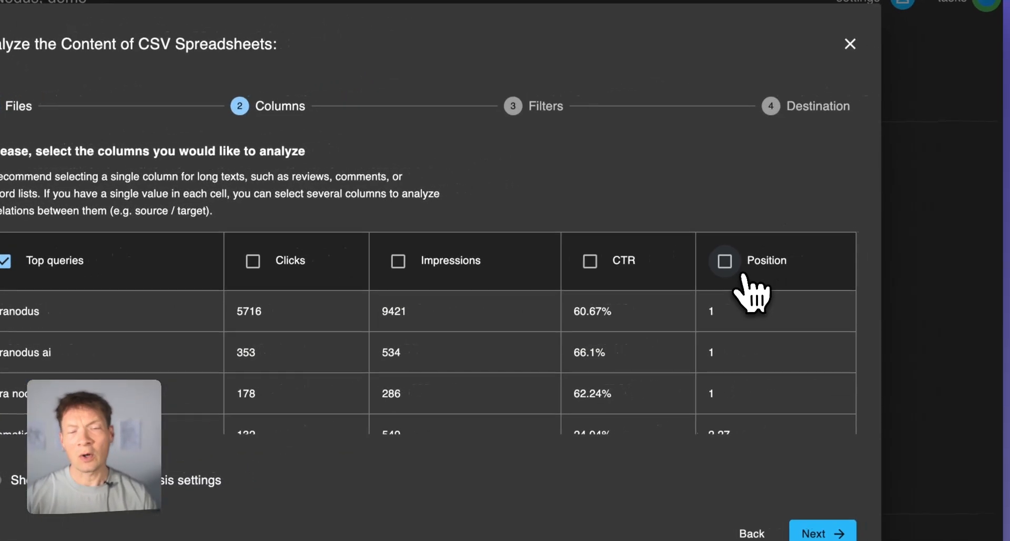
left_click(875, 236)
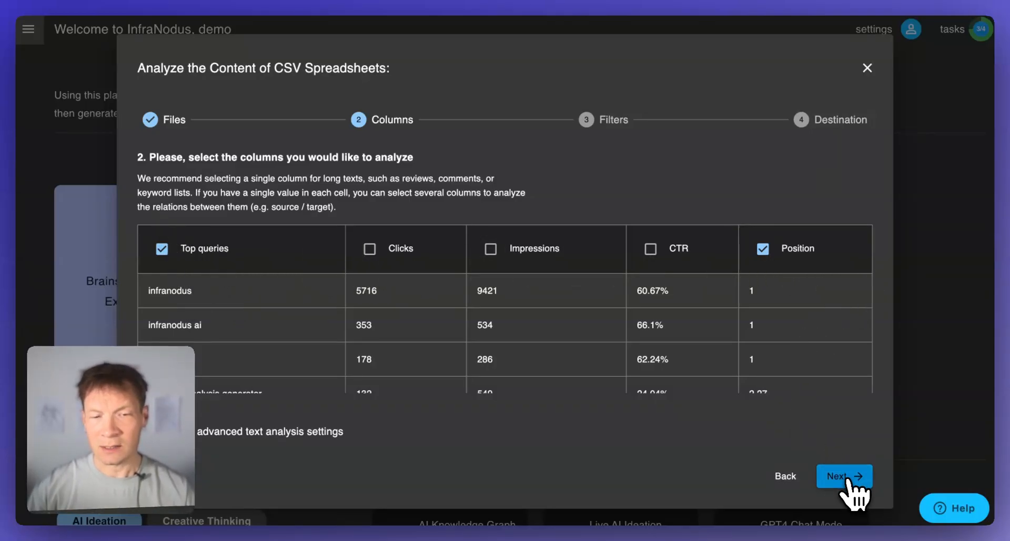
left_click(848, 476)
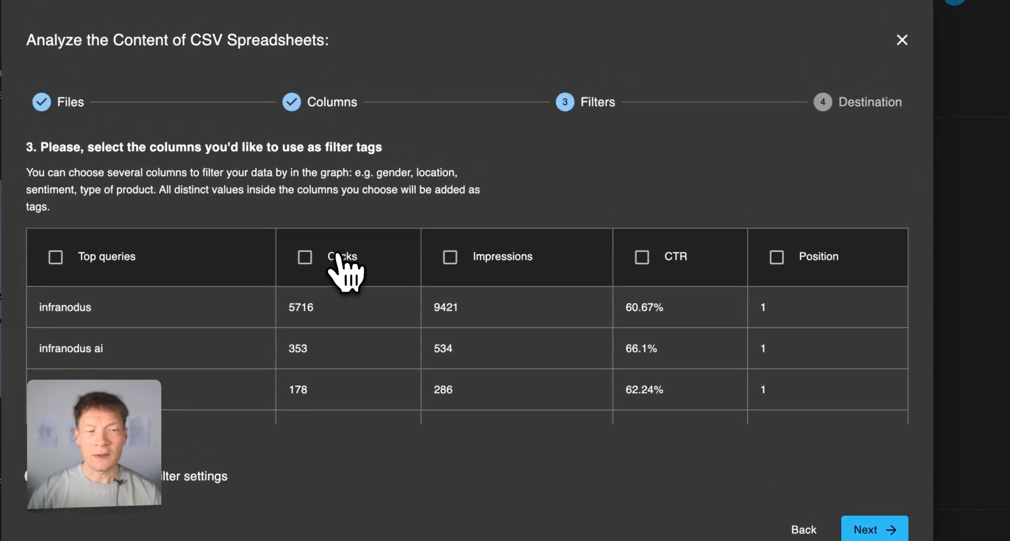
- Use the Clicks, Impressions, CTR and Position columns as filter tags for the import
left_click(341, 252)
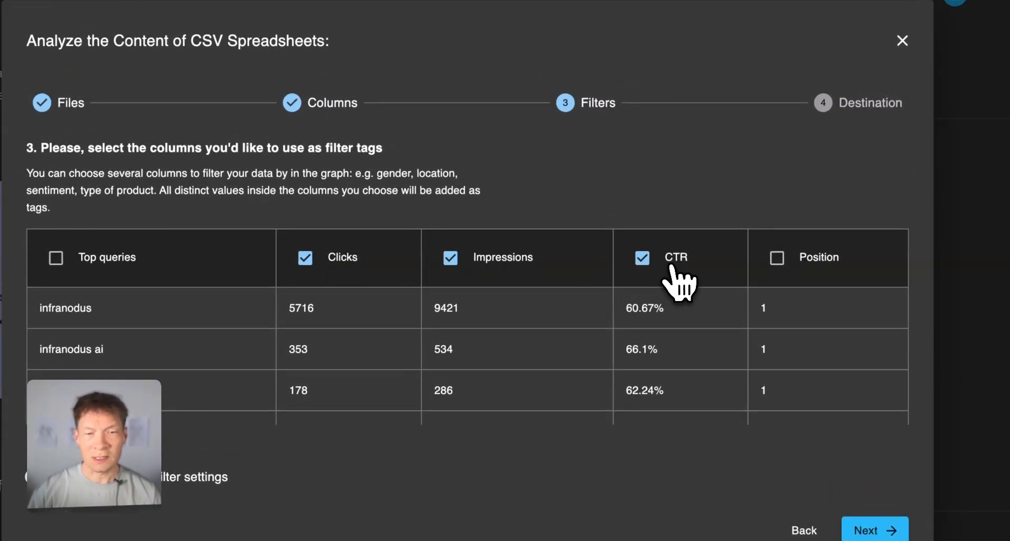
left_click(813, 263)
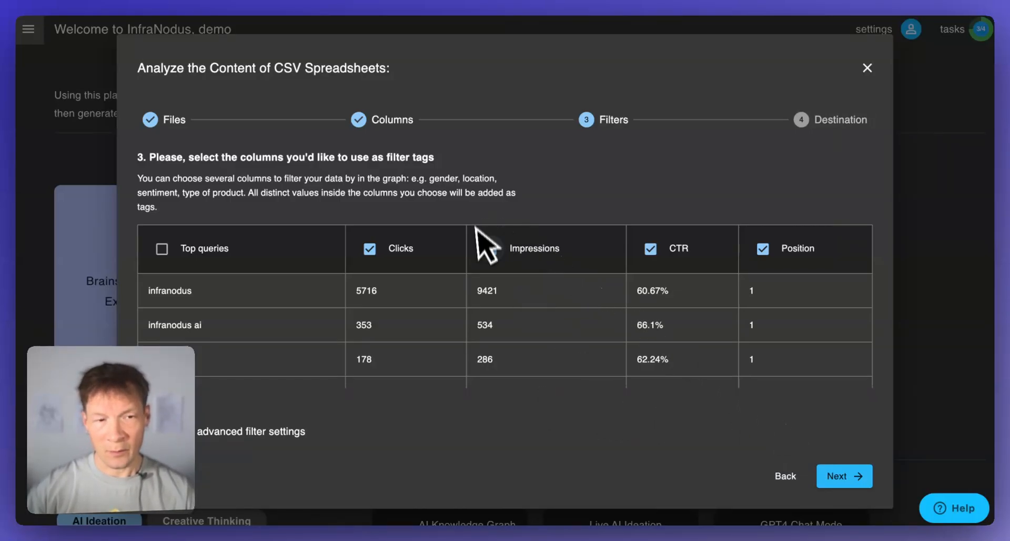
left_click(838, 479)
- Set the import context to csv_queries_infranodus_results and visualize the queries as a graph
left_click(204, 324)
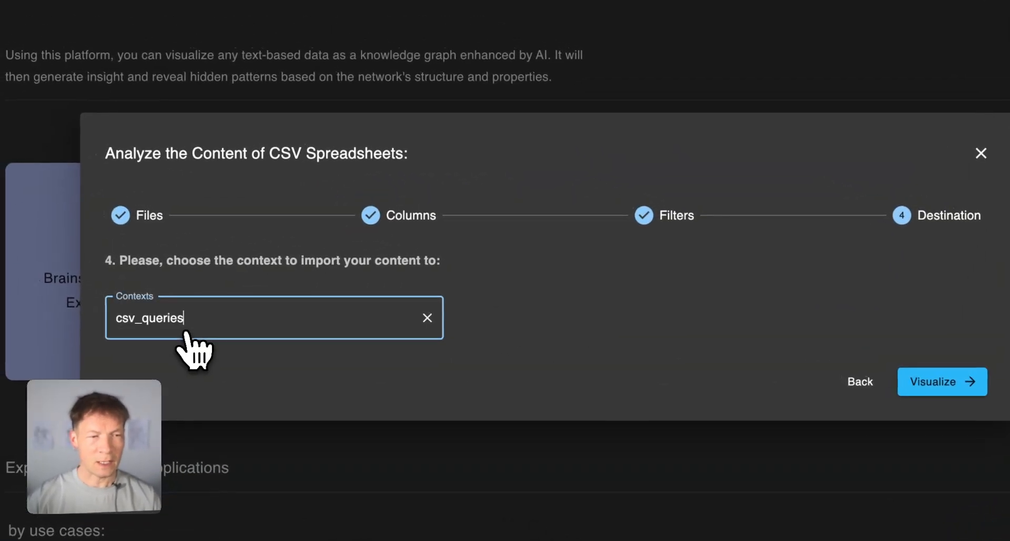
type("_in")
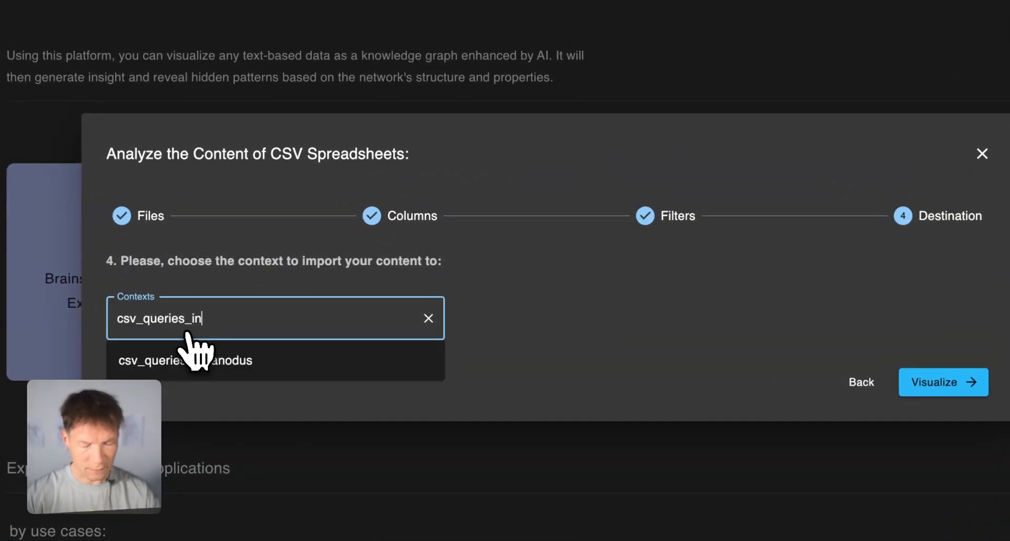
type("franodus_results")
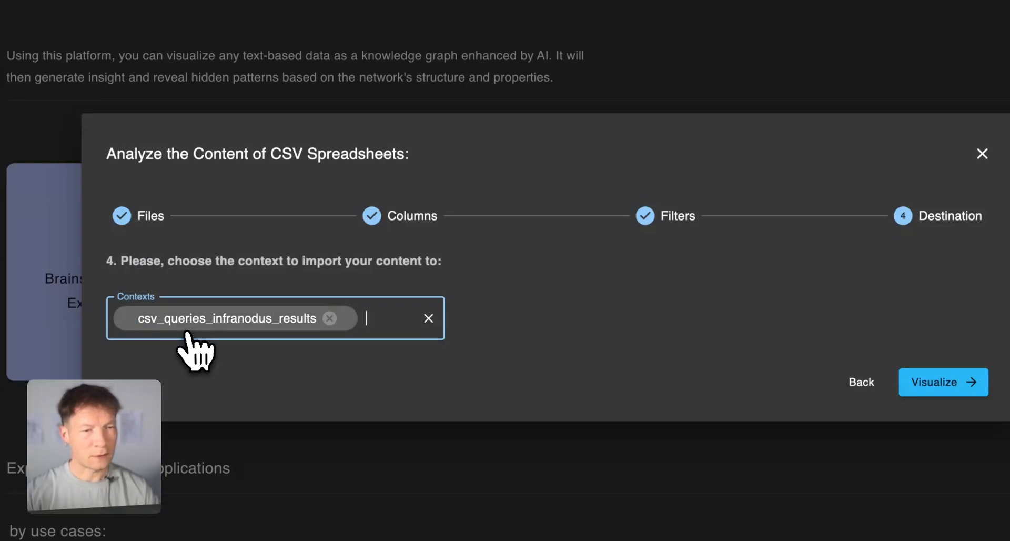
left_click(940, 383)
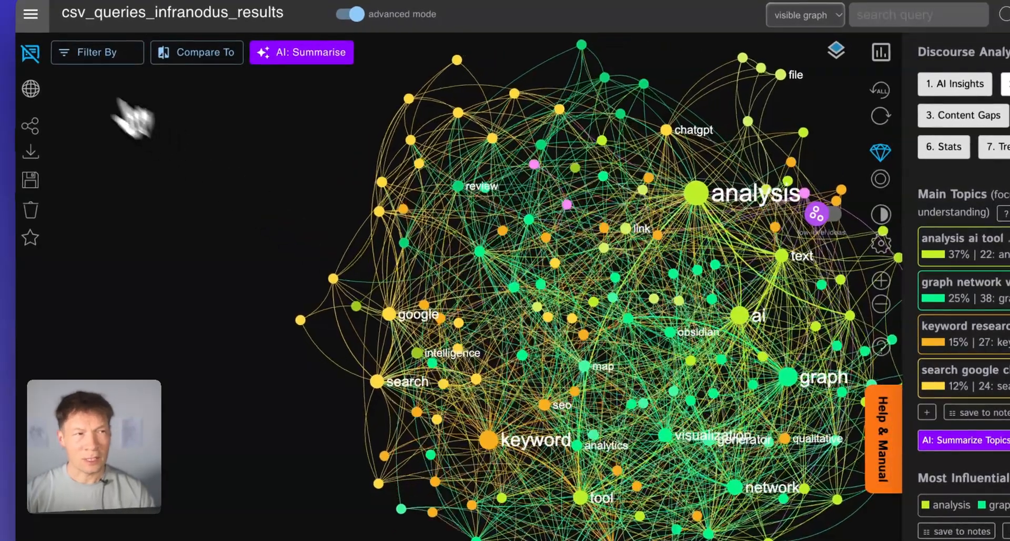
- Show the list of query statements beside the graph and overlay the AI-generated high-level topic names
left_click(31, 53)
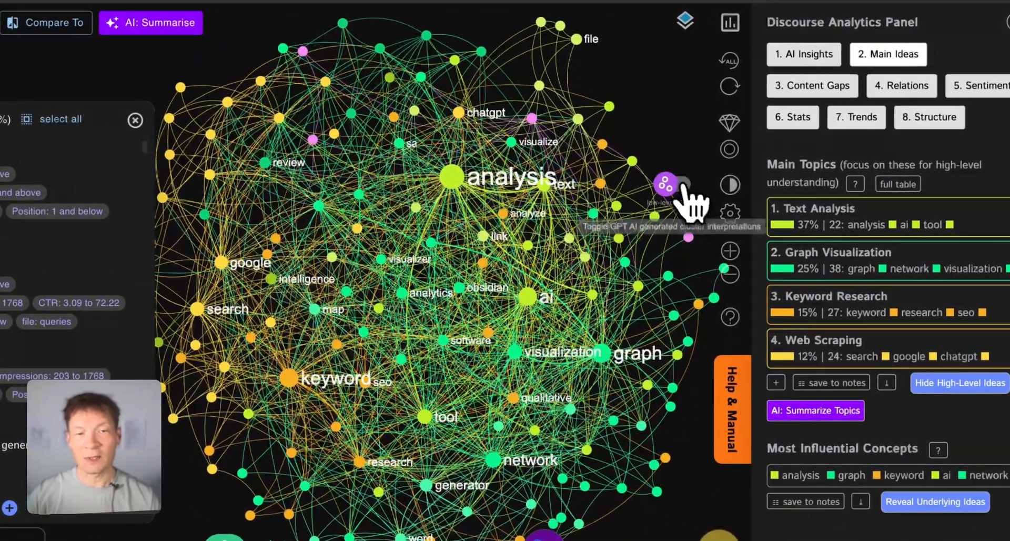
left_click(681, 184)
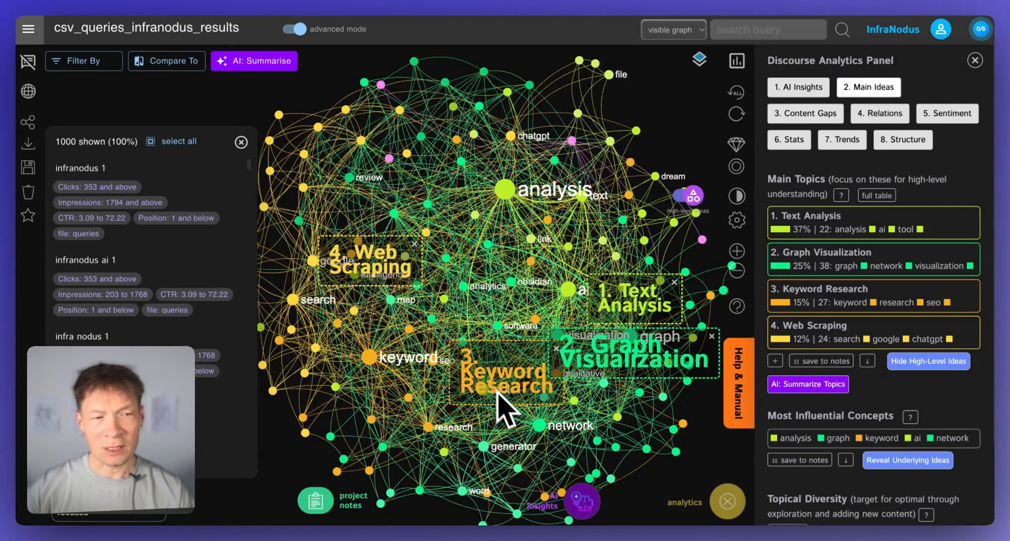
- Expand the Main Topics list to review all topical clusters, then collapse it again
left_click(775, 361)
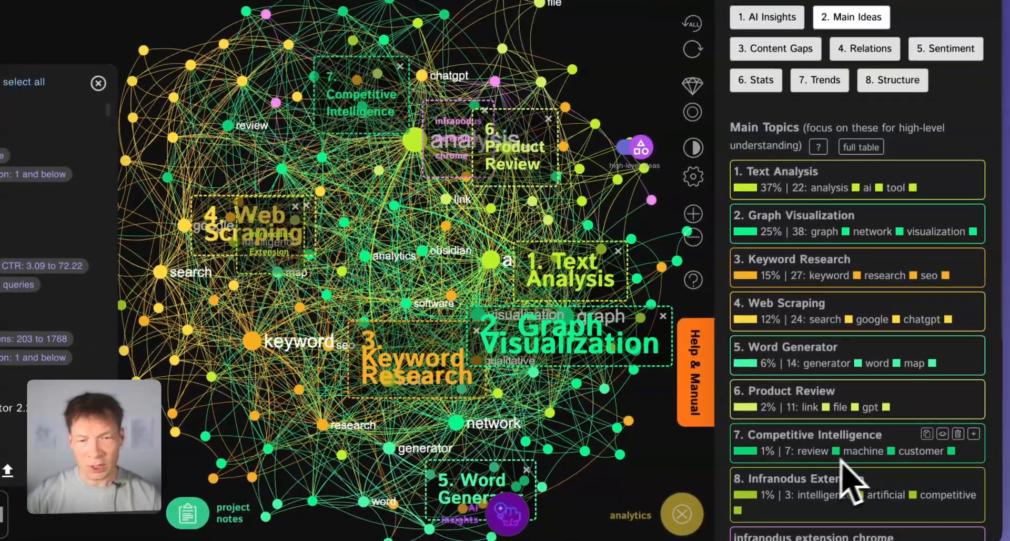
scroll(842, 476, "down", 1)
scroll(767, 492, "down", 3)
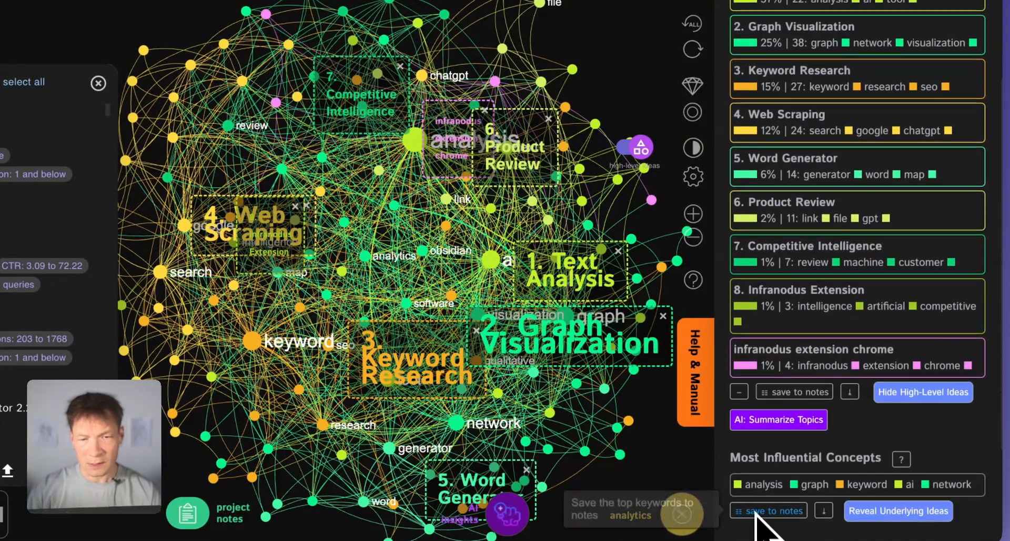
left_click(744, 405)
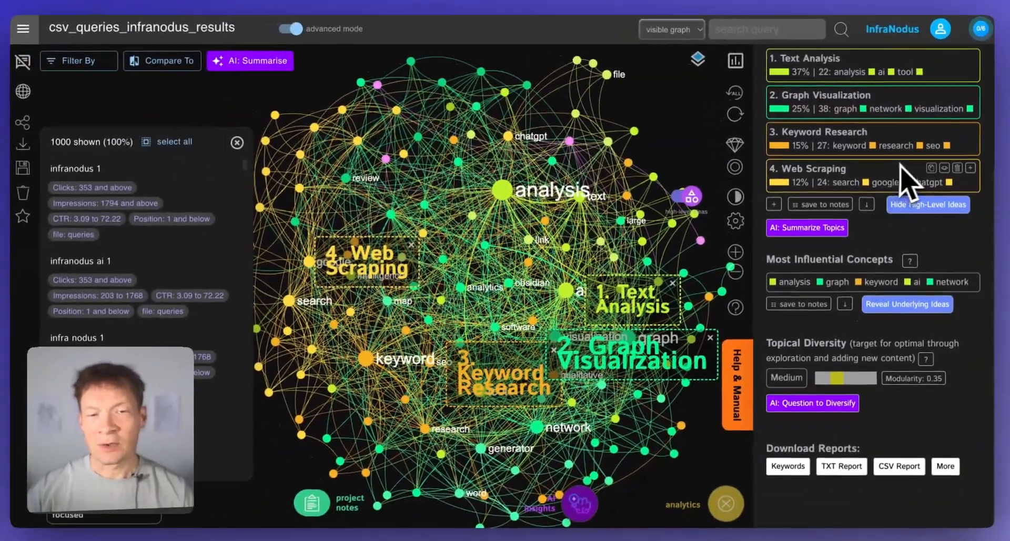
scroll(817, 234, "up", 3)
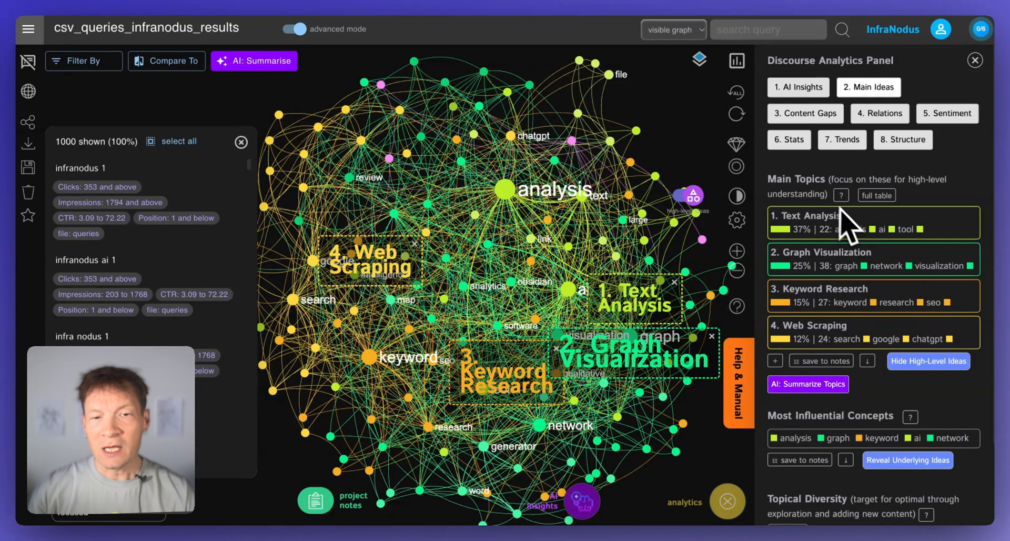
- Highlight the Text Analysis topic in the graph to examine its keywords, then clear the highlight
left_click(798, 220)
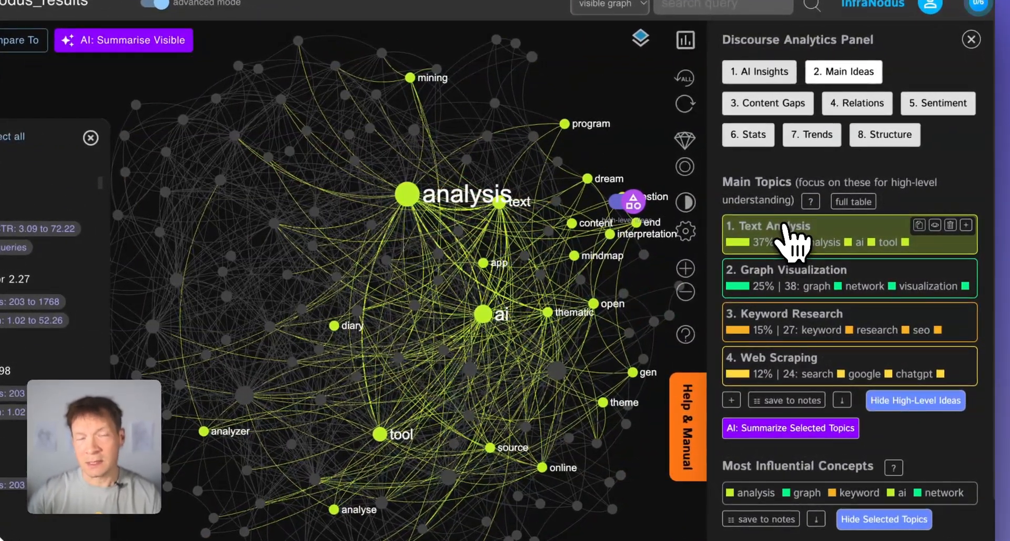
left_click(776, 223)
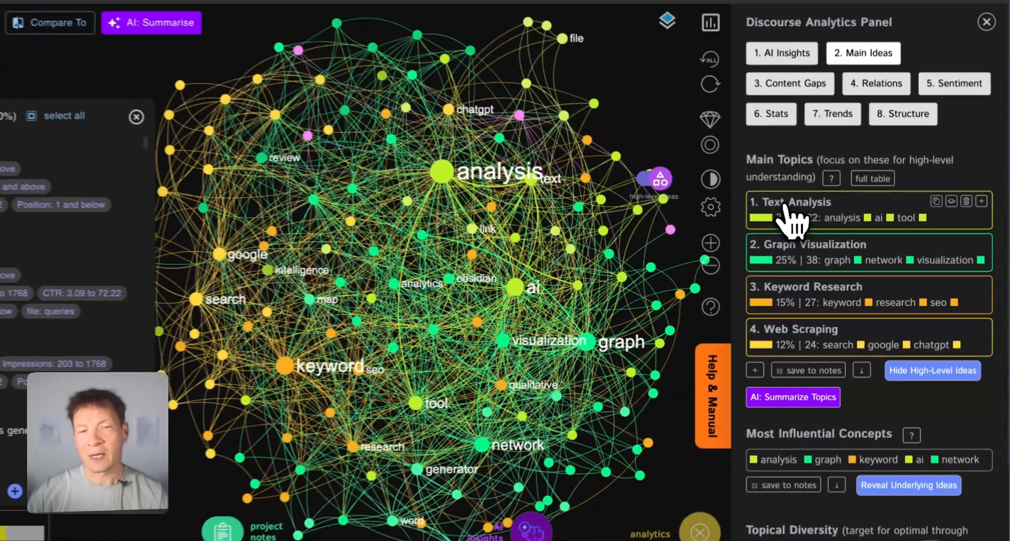
left_click(802, 220)
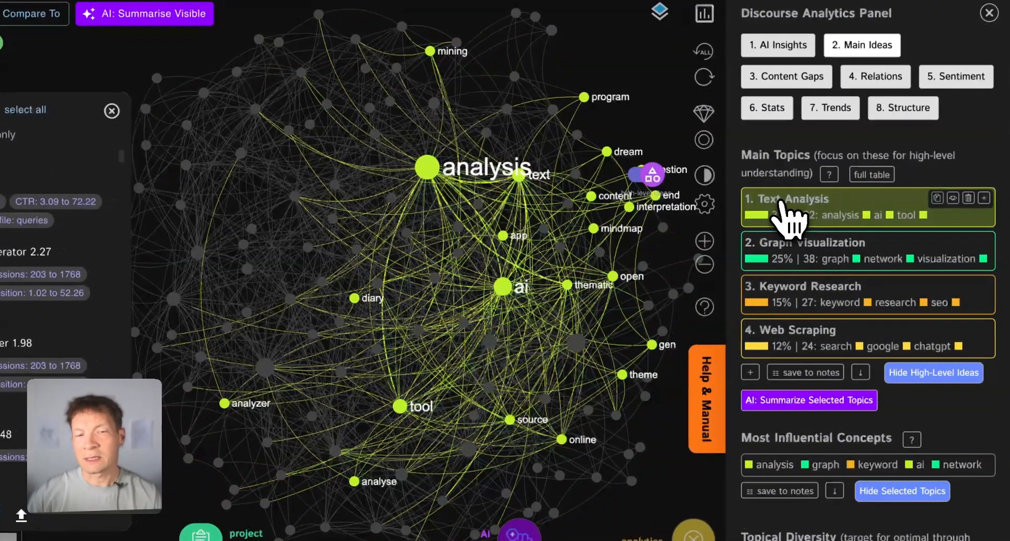
left_click(826, 223)
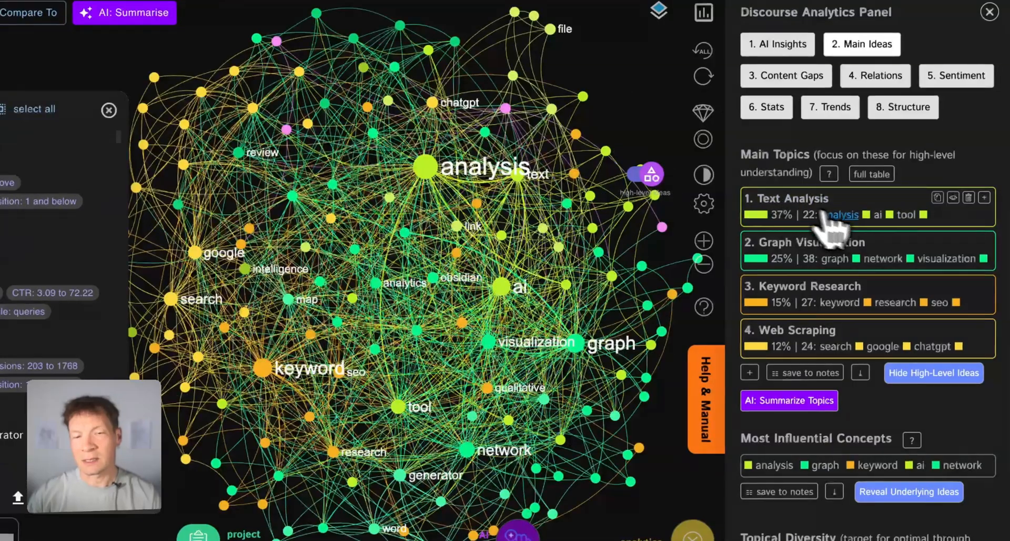
- Select the "tool", "analysis" and "ai" nodes to filter the search queries that contain all three words
left_click(907, 215)
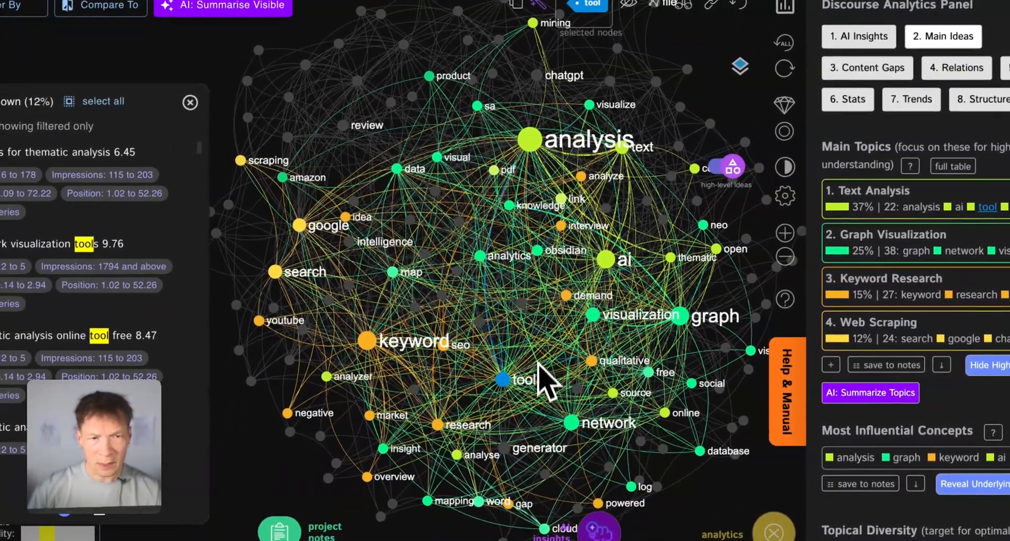
left_click(530, 152)
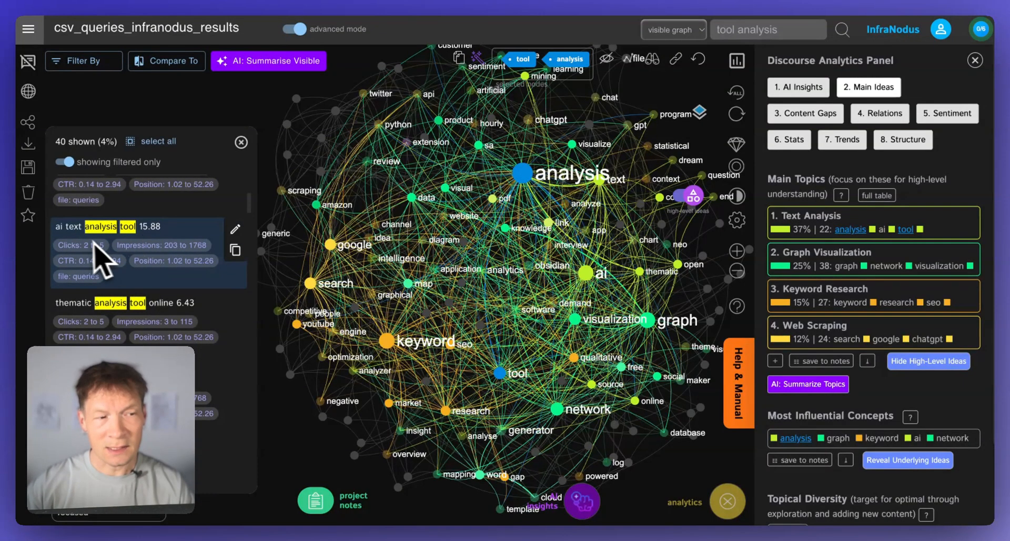
left_click(586, 274)
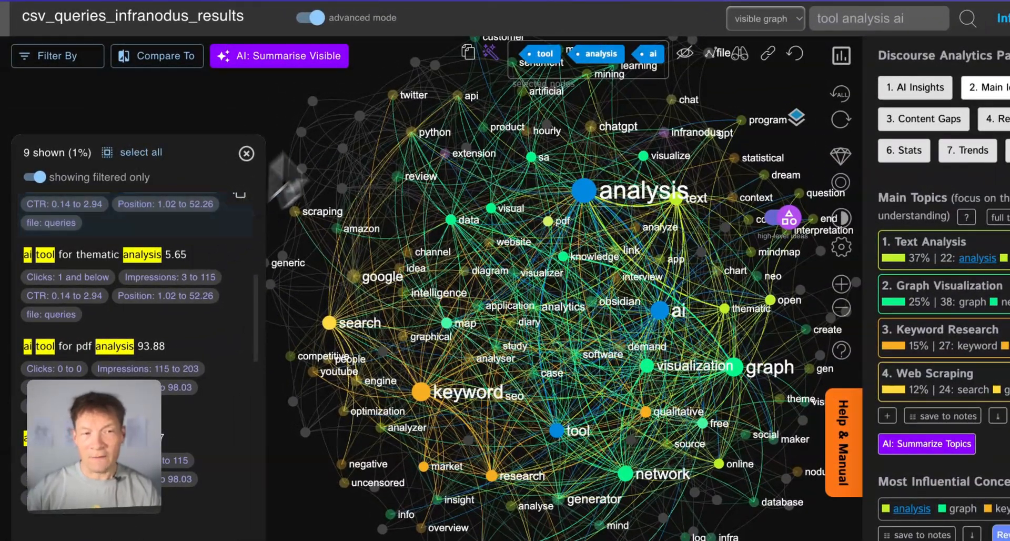
- Save the selected keywords tool, analysis and ai to the project notes, check the notes and close them
left_click(469, 52)
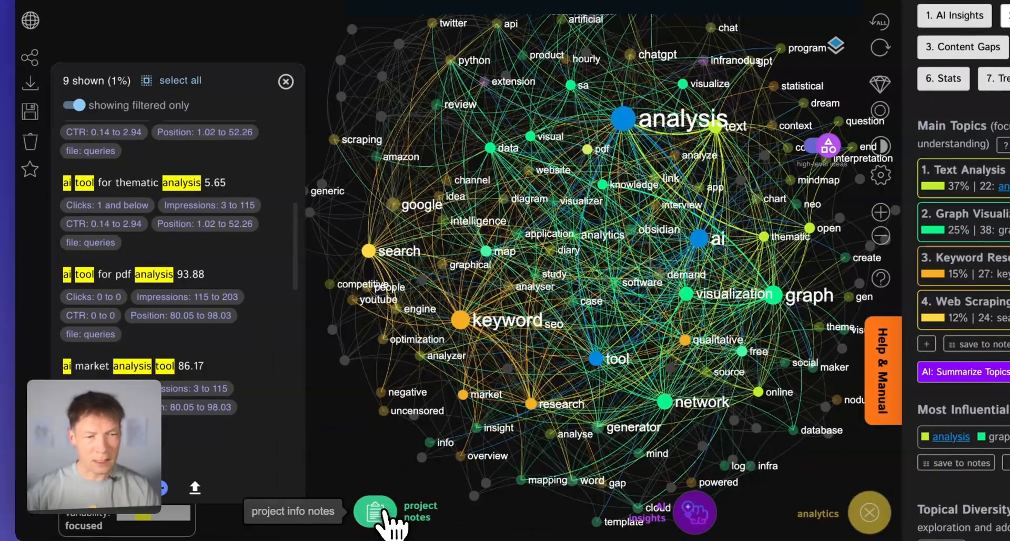
left_click(374, 510)
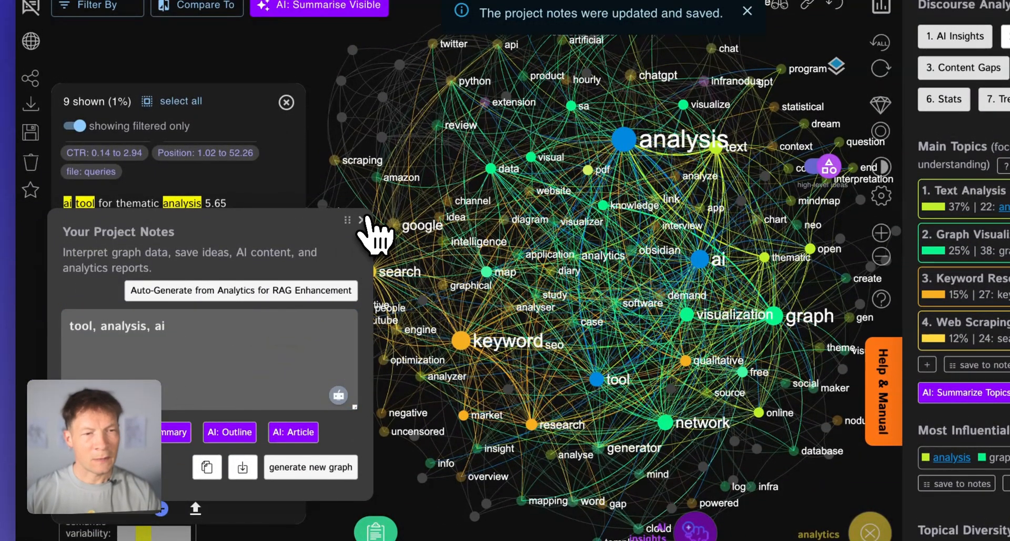
left_click(362, 220)
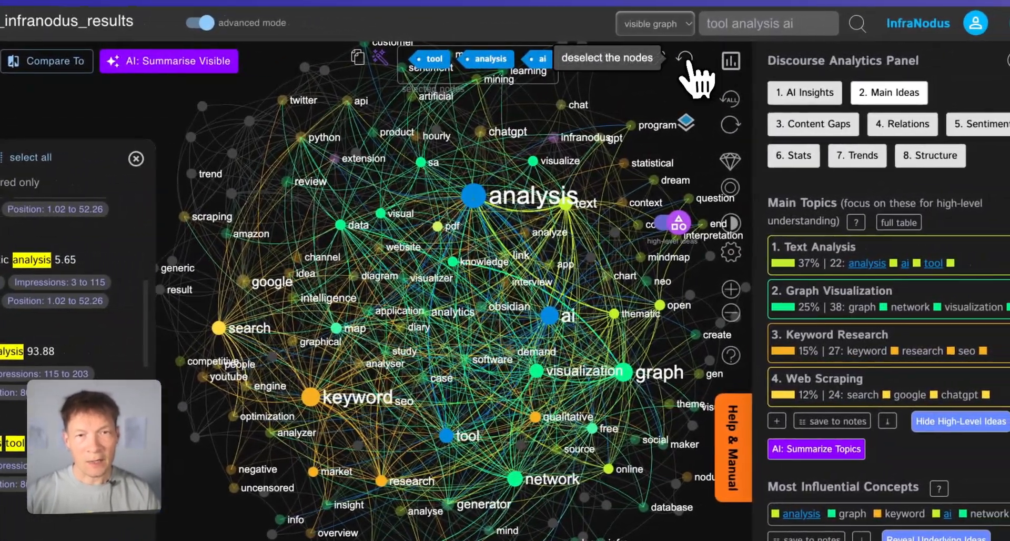
- Switch back to Google Search Console and review the three-month top queries table
left_click(835, 6)
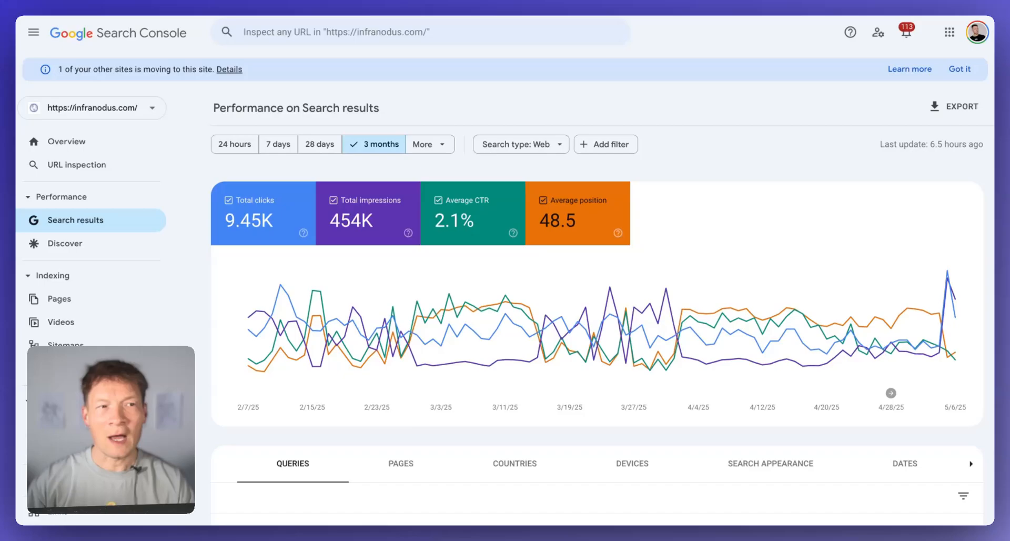
scroll(421, 368, "down", 10)
scroll(429, 405, "up", 5)
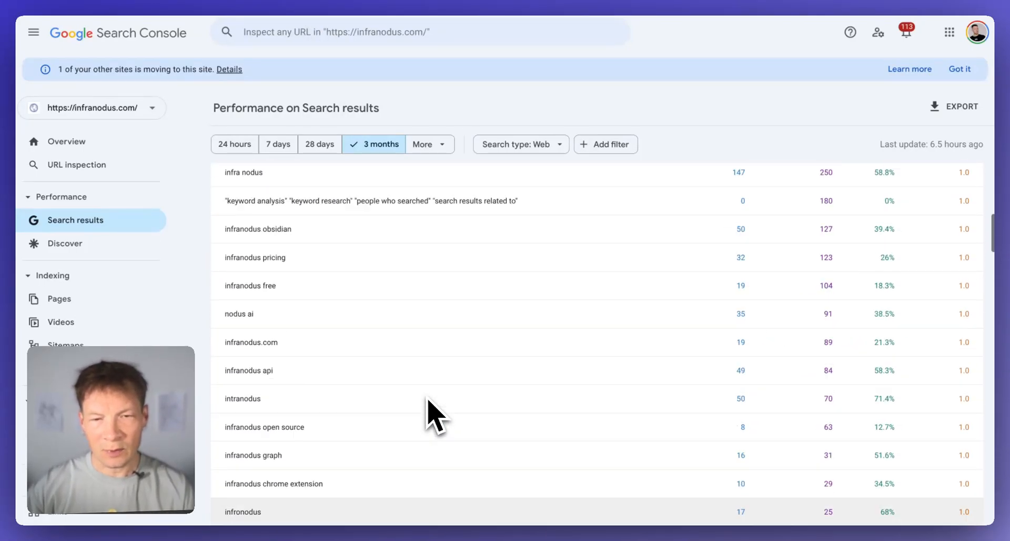
- Check which criteria are available for filtering the queries table, such as clicks, then close the filter options
left_click(963, 321)
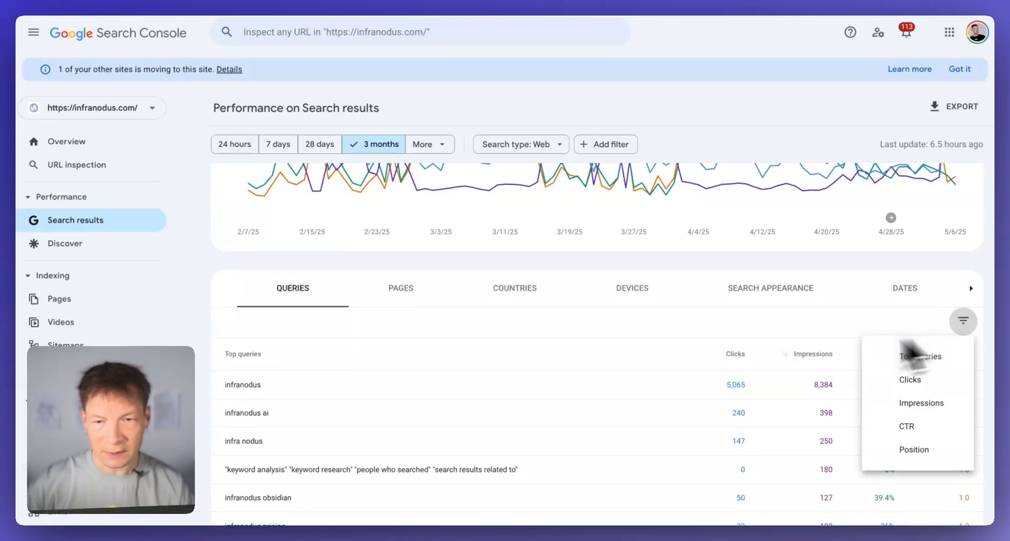
left_click(914, 383)
left_click(908, 380)
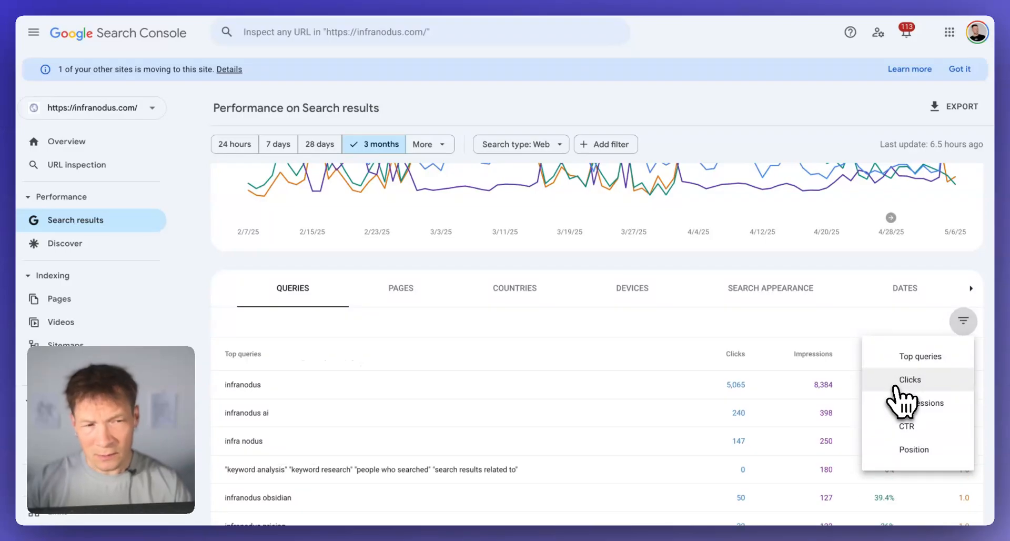
key("Escape")
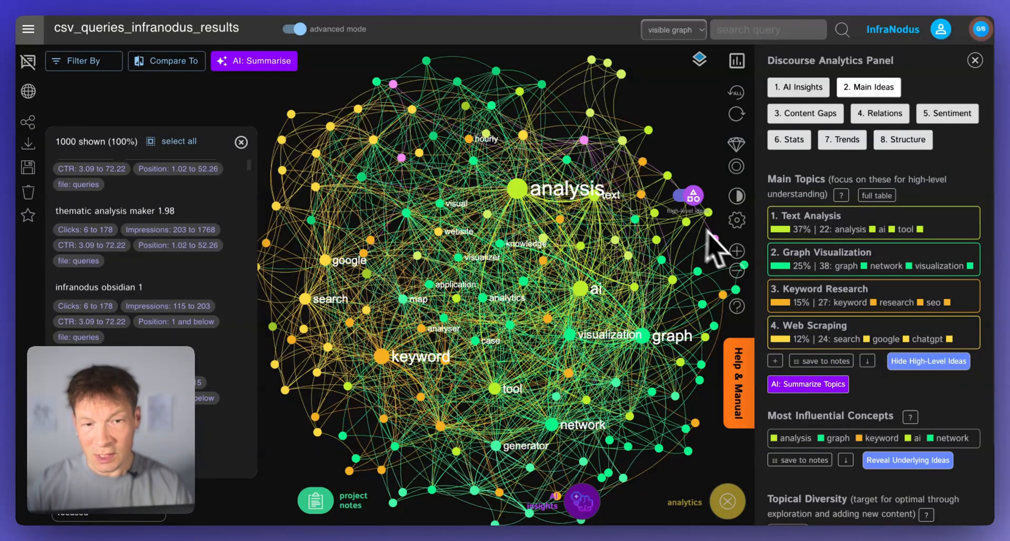
- Display the AI-generated high-level topic names over the graph, then hide them again
left_click(689, 196)
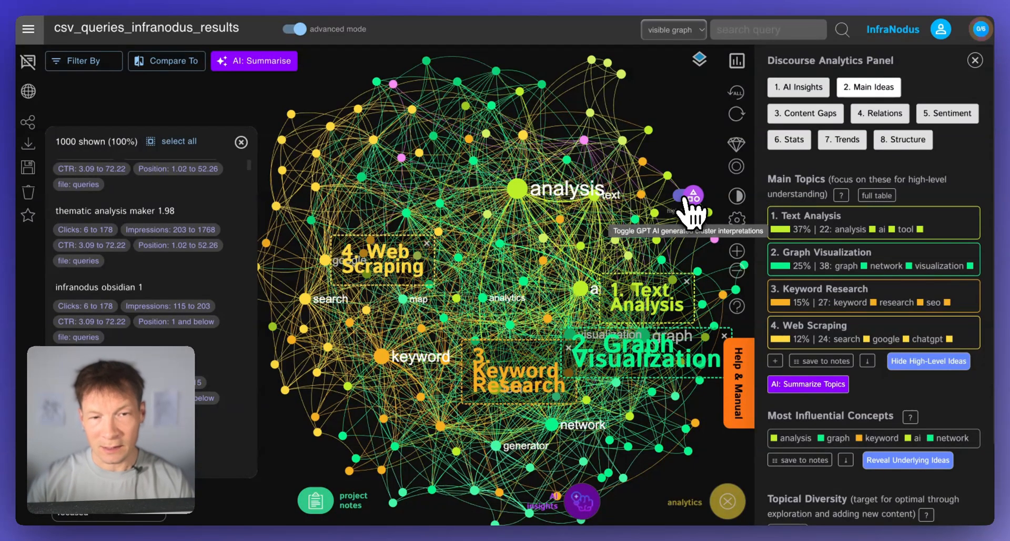
left_click(690, 197)
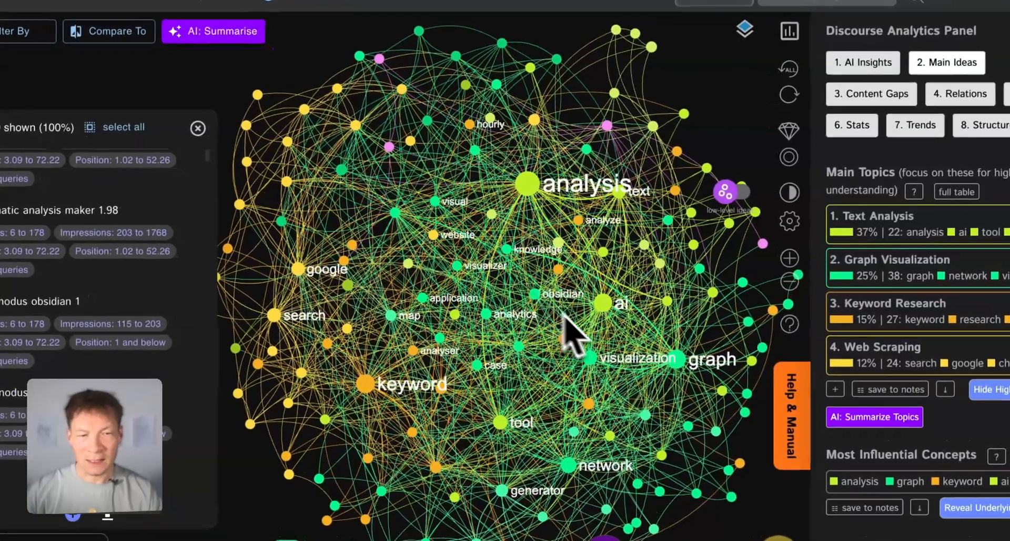
- Select the "ai", "text" and "analysis" nodes to filter the search queries, and review the matching queries with their ranking data
left_click(607, 305)
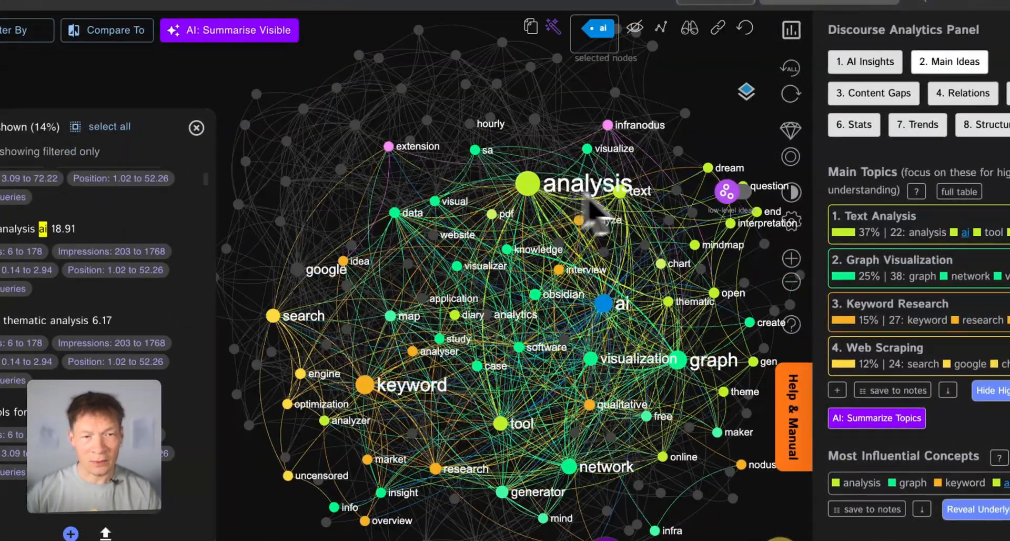
left_click(621, 191)
left_click(532, 185)
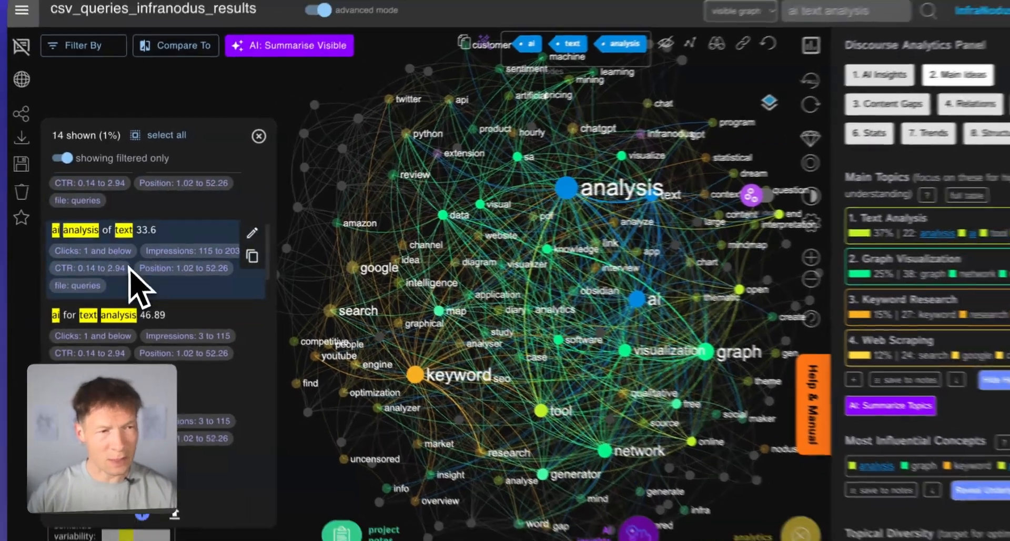
scroll(130, 268, "up", 5)
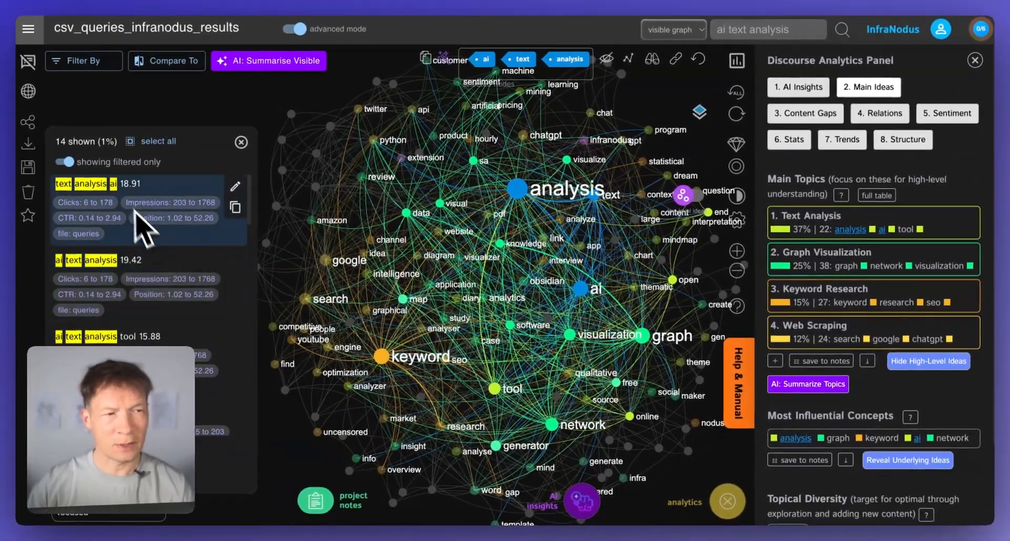
scroll(145, 278, "down", 1)
scroll(145, 284, "up", 1)
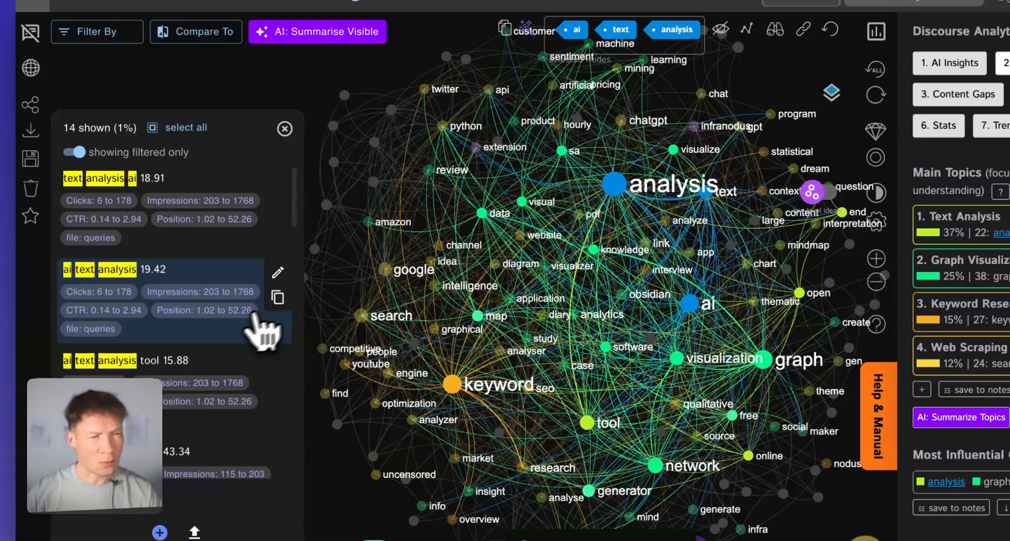
scroll(221, 305, "down", 1)
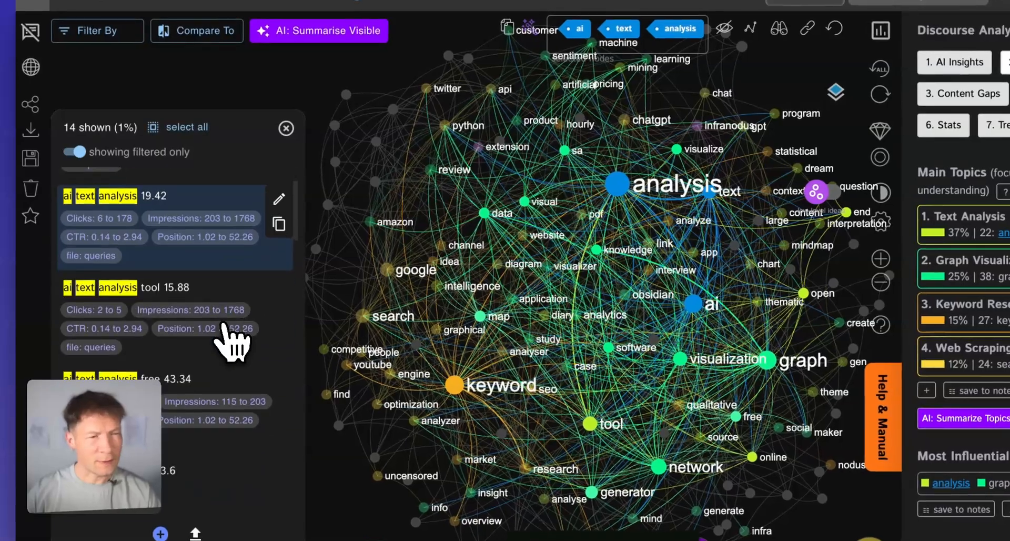
scroll(181, 251, "down", 5)
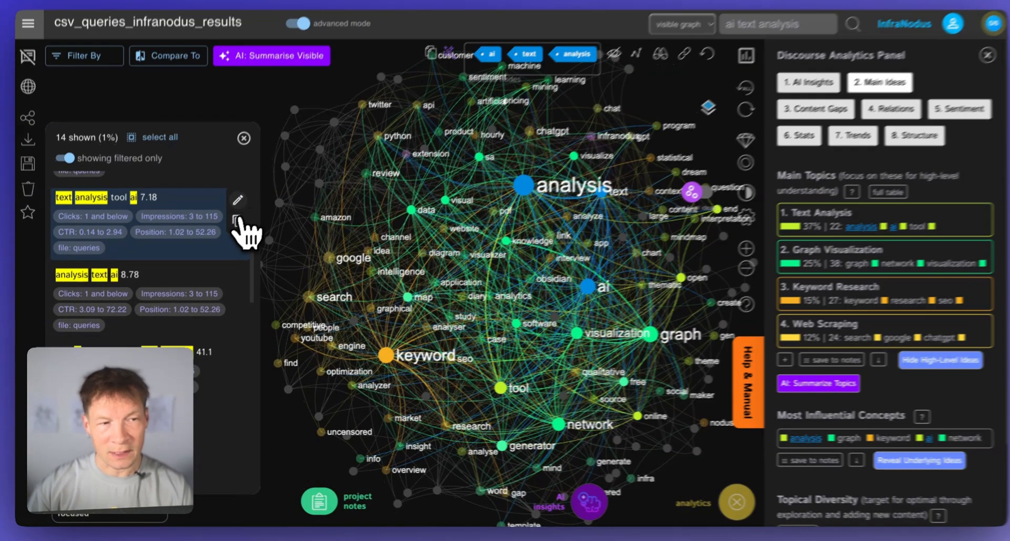
- Save the query "text analysis tool ai" to the project notes, close the notes and deselect the nodes
left_click(237, 221)
left_click(354, 502)
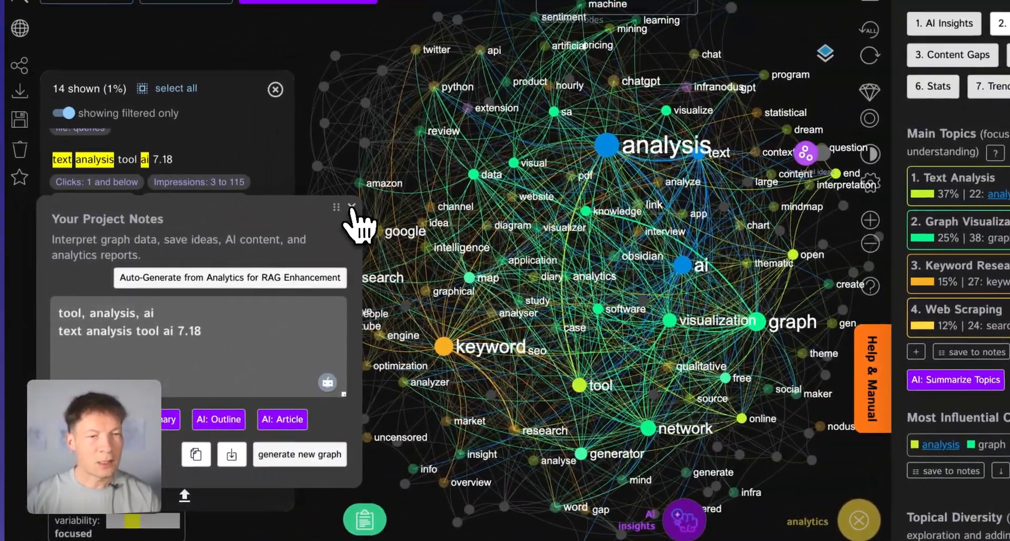
left_click(322, 205)
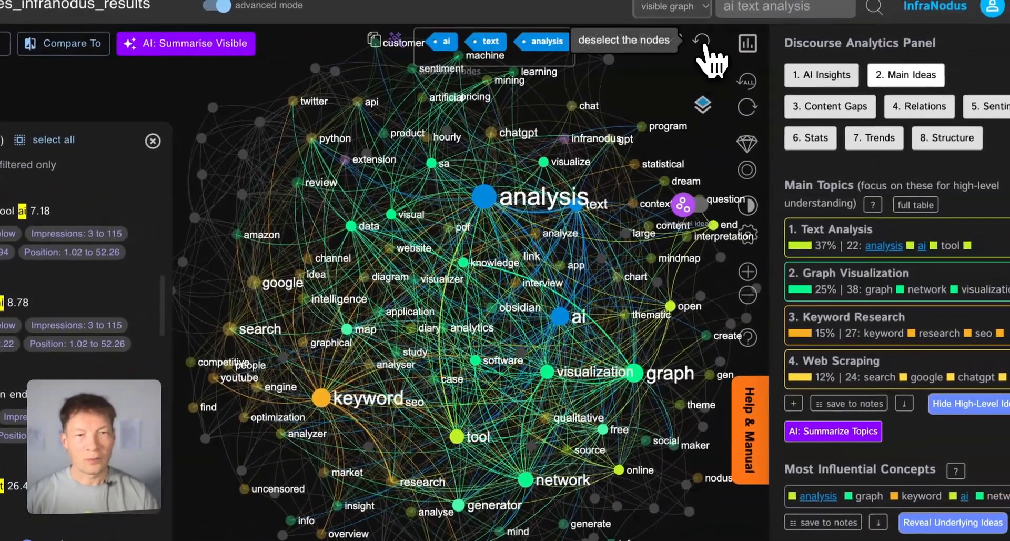
left_click(714, 35)
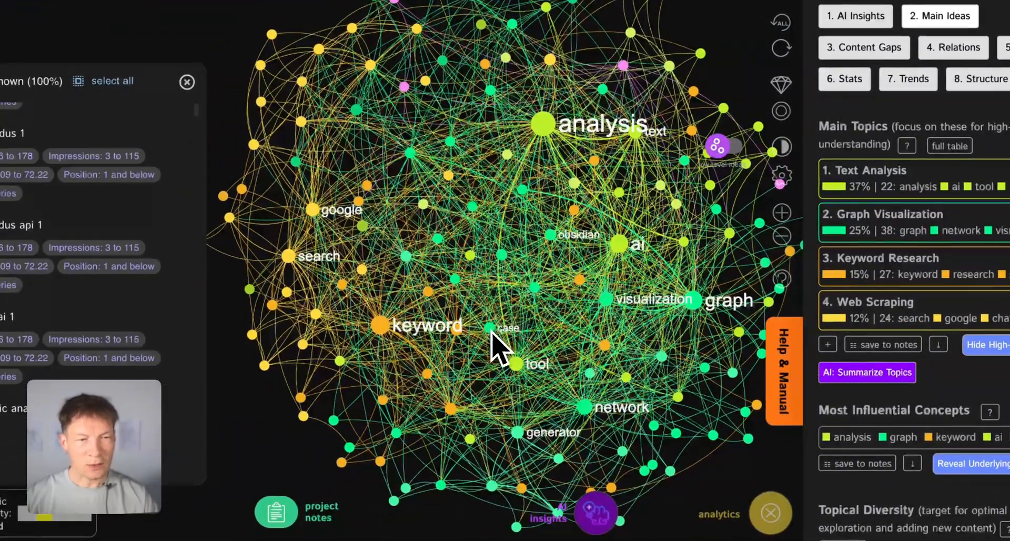
- Select the "keyword" node and add the related concept "analysis" from its relation analysis to filter the queries
left_click_drag(492, 334, 485, 322)
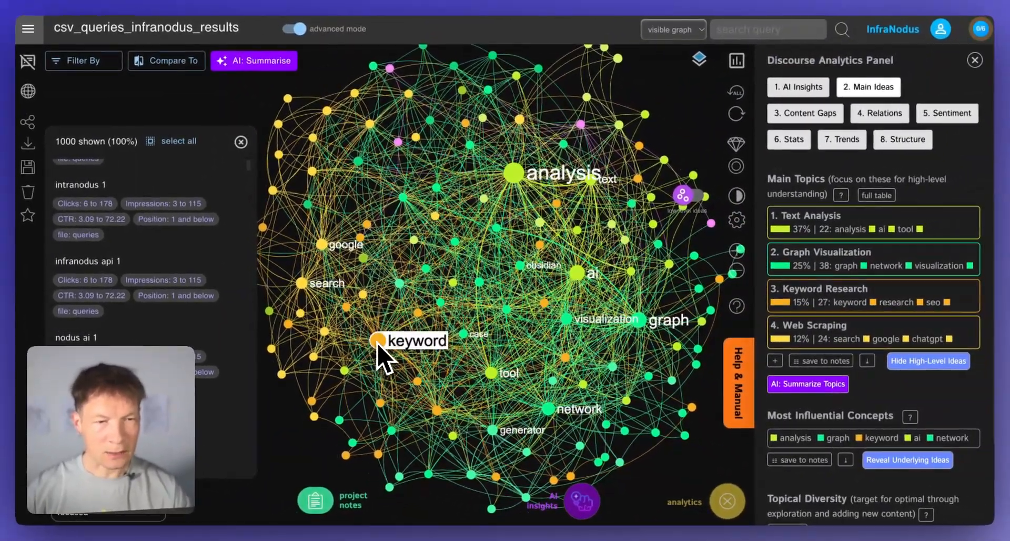
left_click(378, 341)
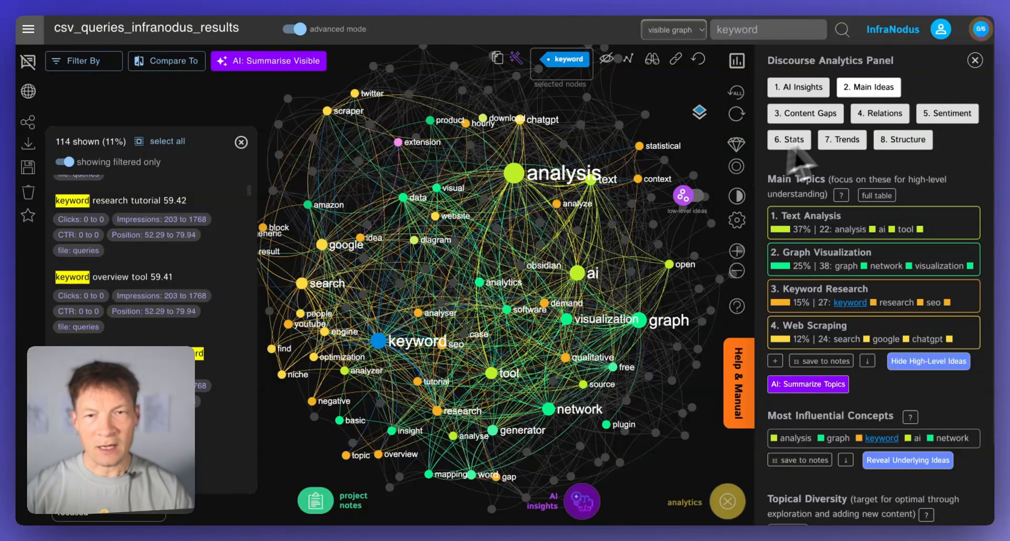
left_click(882, 114)
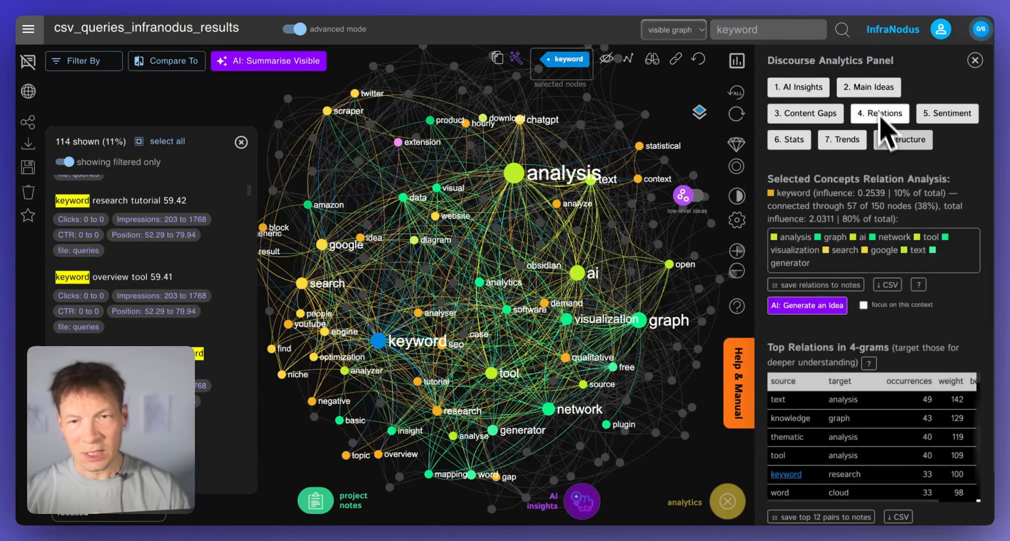
left_click(796, 239)
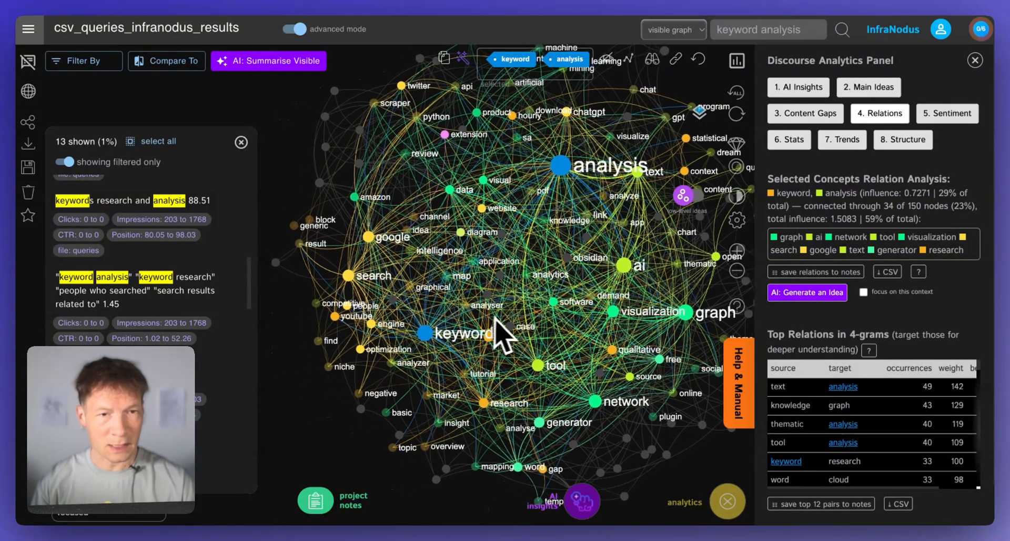
- Review the impressions and positions of the queries containing "keyword" and "analysis", then deselect the nodes and return to the main ideas
scroll(158, 316, "down", 10)
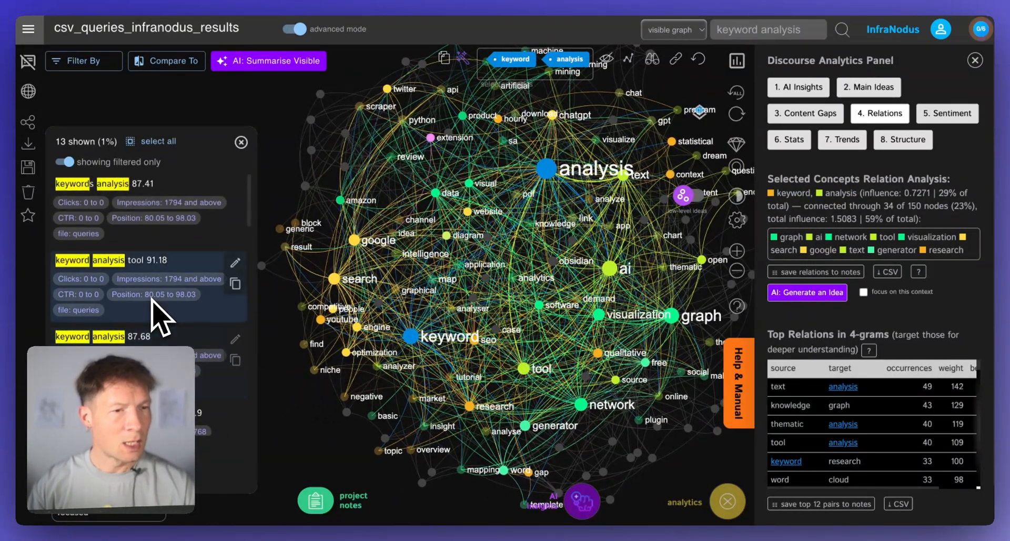
scroll(125, 300, "down", 5)
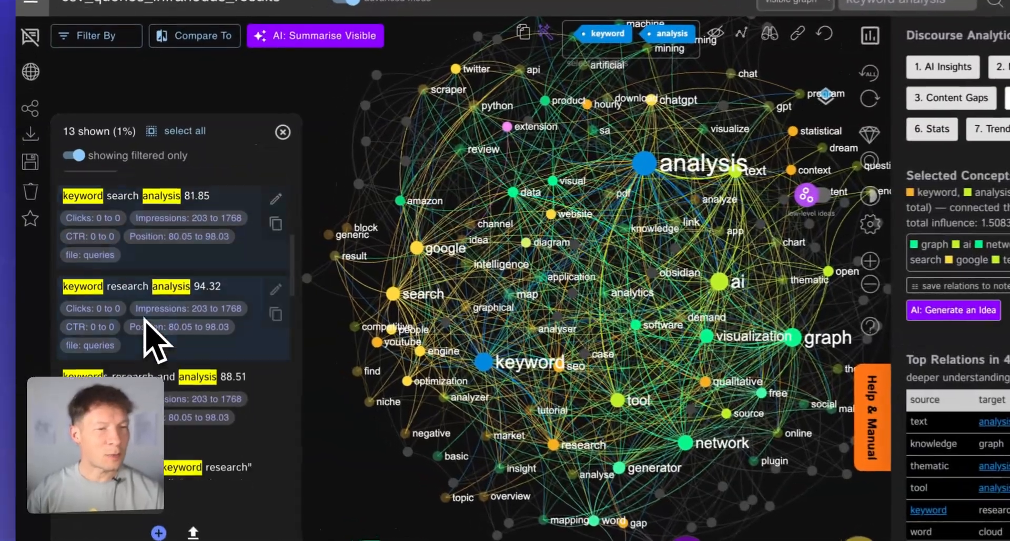
scroll(147, 322, "down", 6)
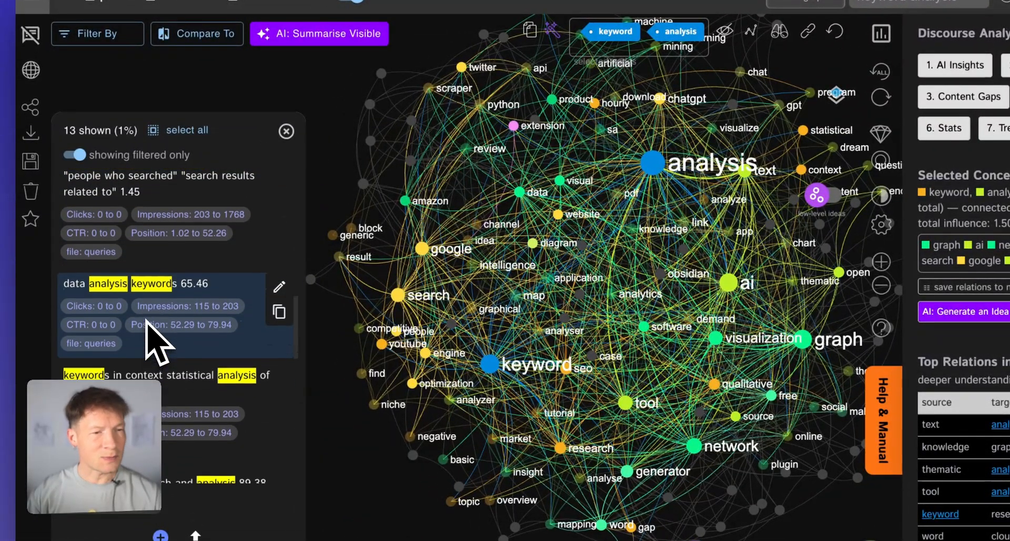
scroll(146, 321, "up", 10)
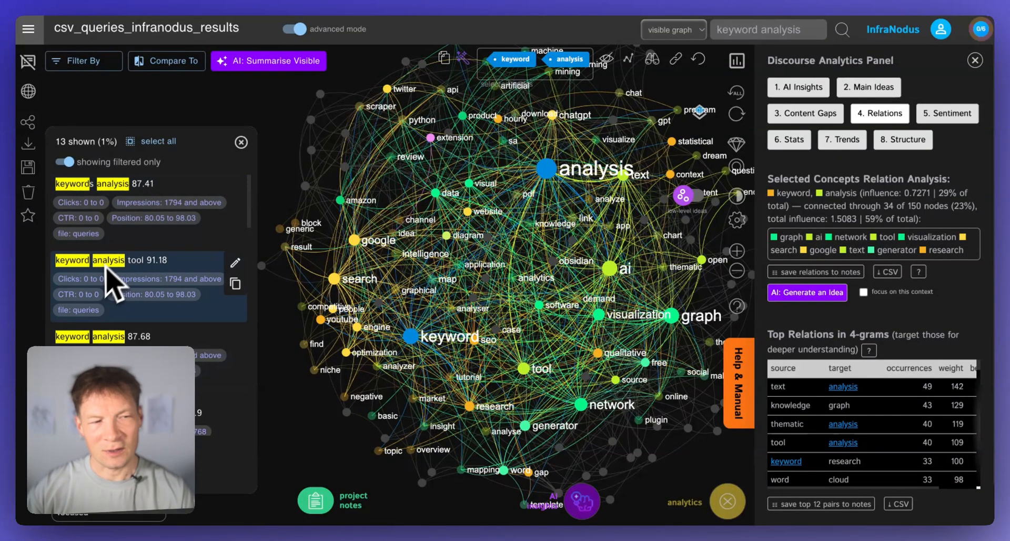
left_click(699, 59)
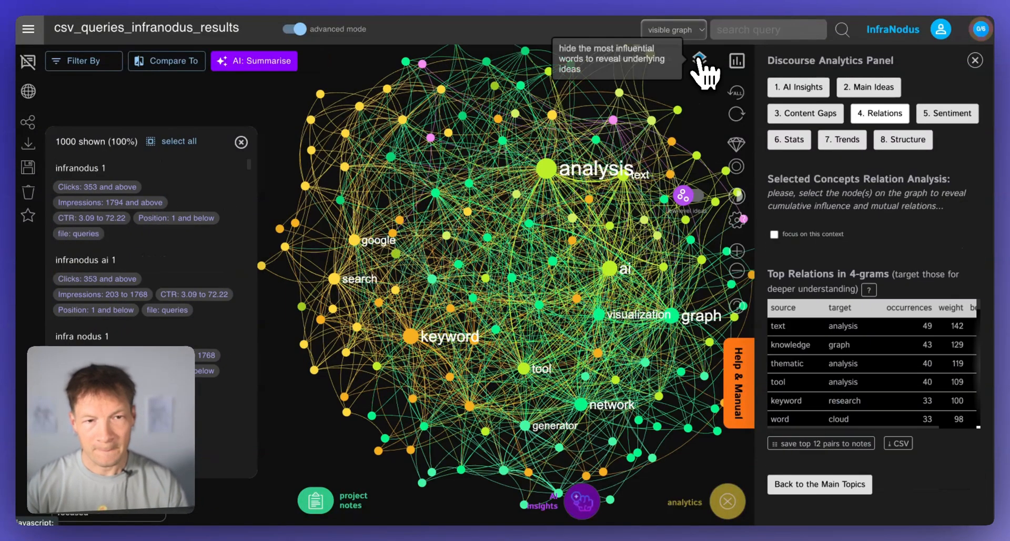
left_click(885, 90)
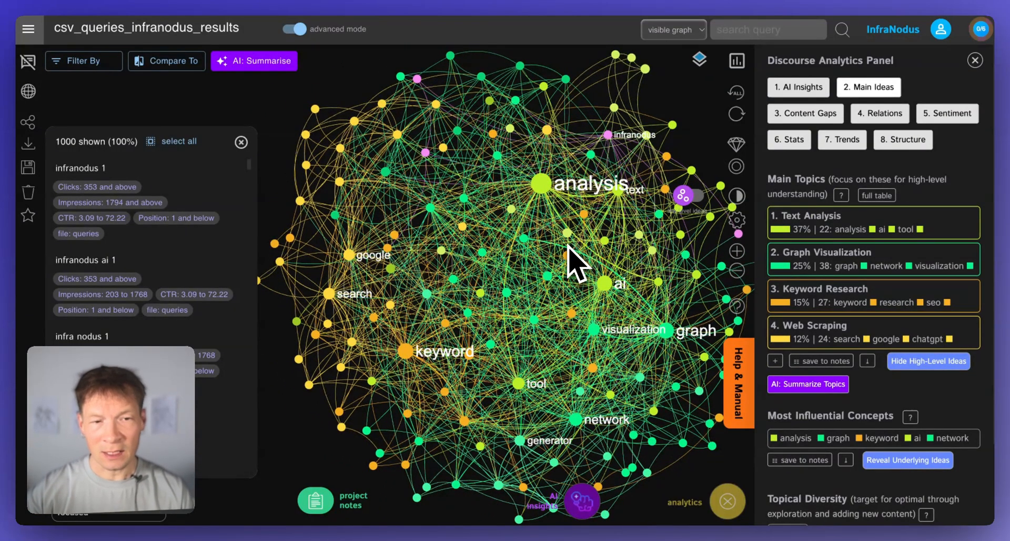
- Filter the graph by tag to highlight the queries with "Impressions: 1794 and above"
left_click_drag(449, 248, 439, 243)
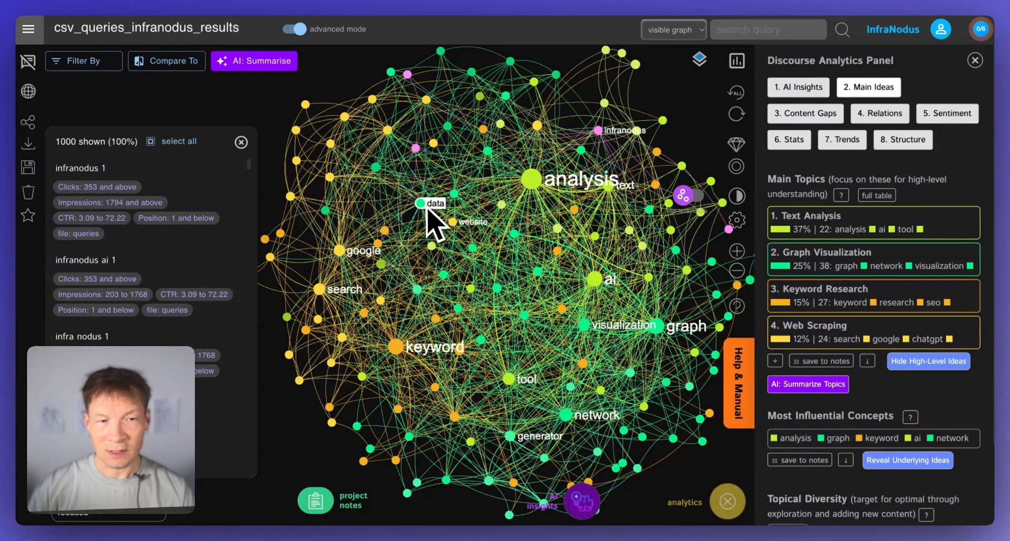
left_click_drag(399, 157, 429, 156)
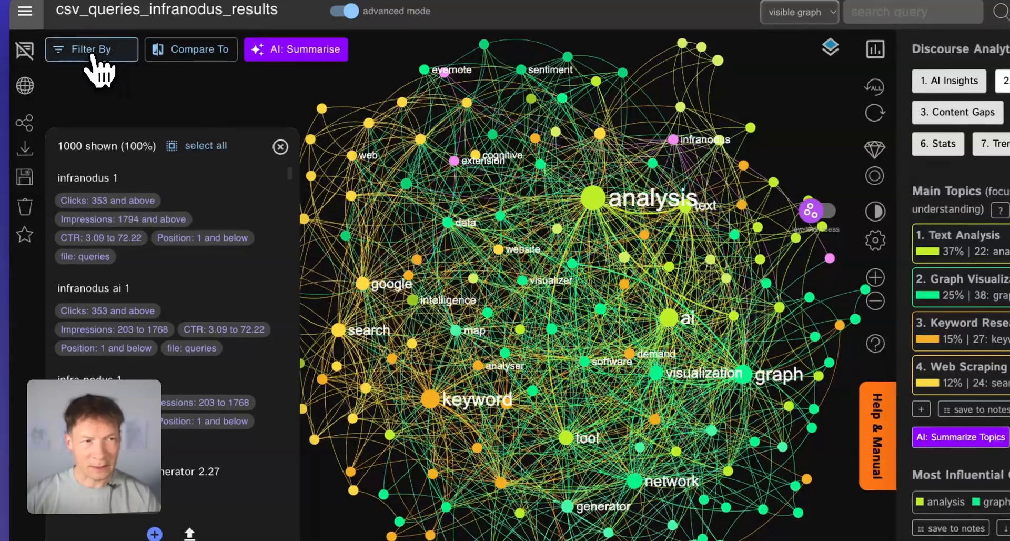
left_click(87, 58)
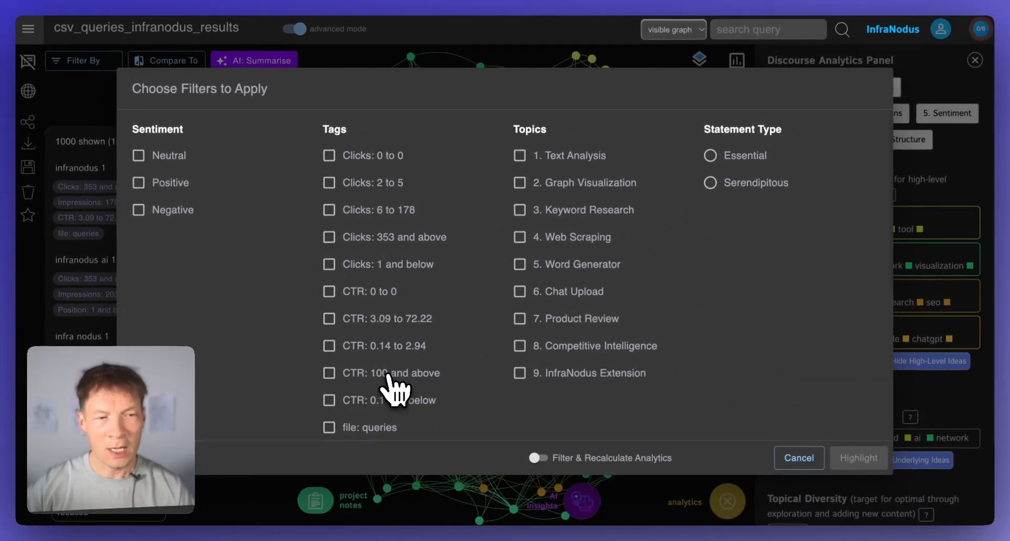
scroll(389, 387, "down", 5)
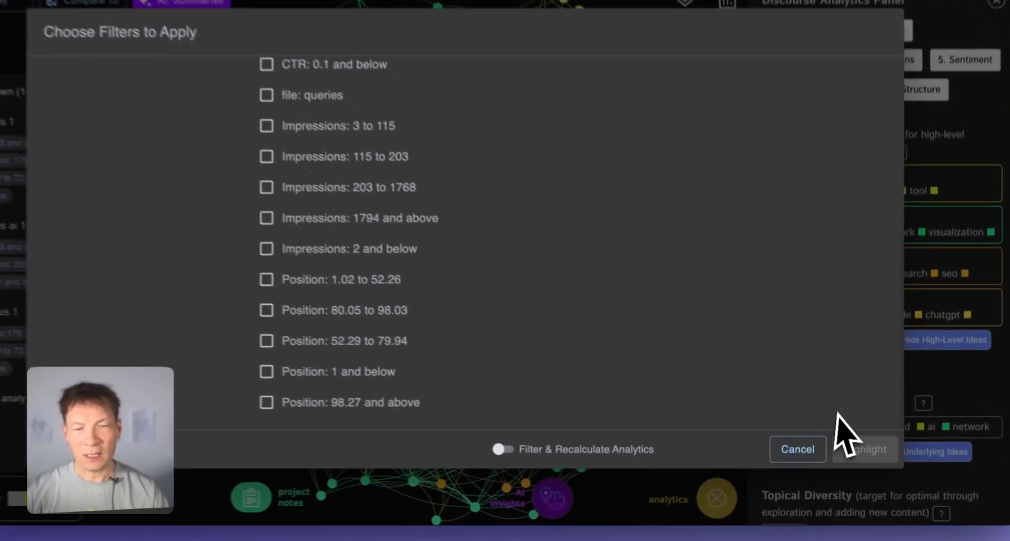
scroll(364, 301, "up", 1)
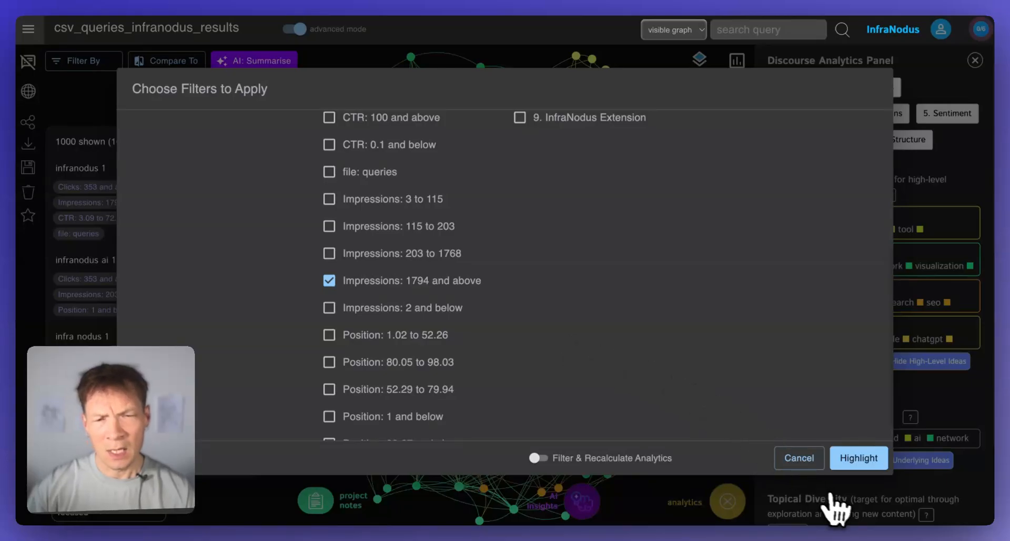
left_click(859, 463)
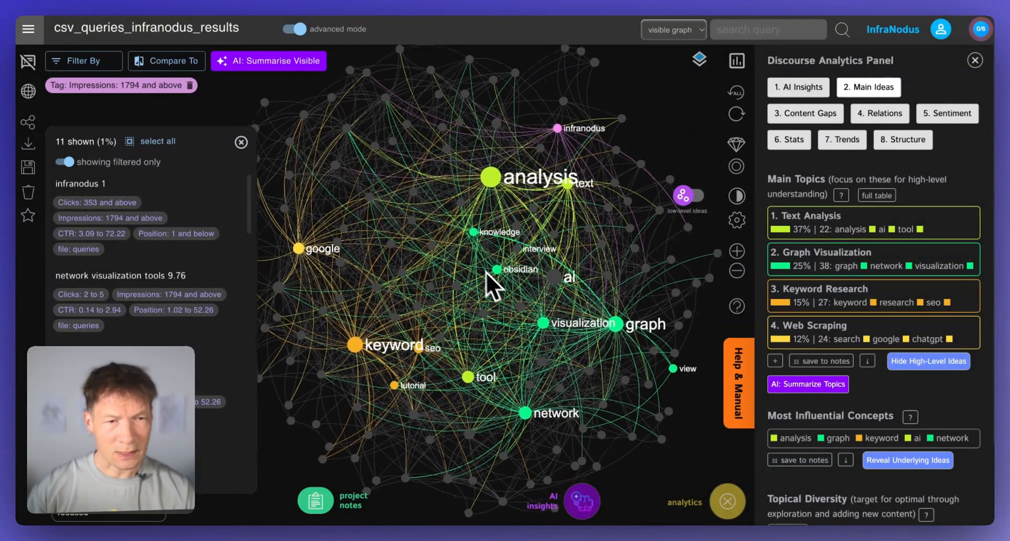
- Add the tag "CTR: 0.14 to 2.94" to the filters and highlight the matching queries in the graph
left_click_drag(536, 304, 567, 297)
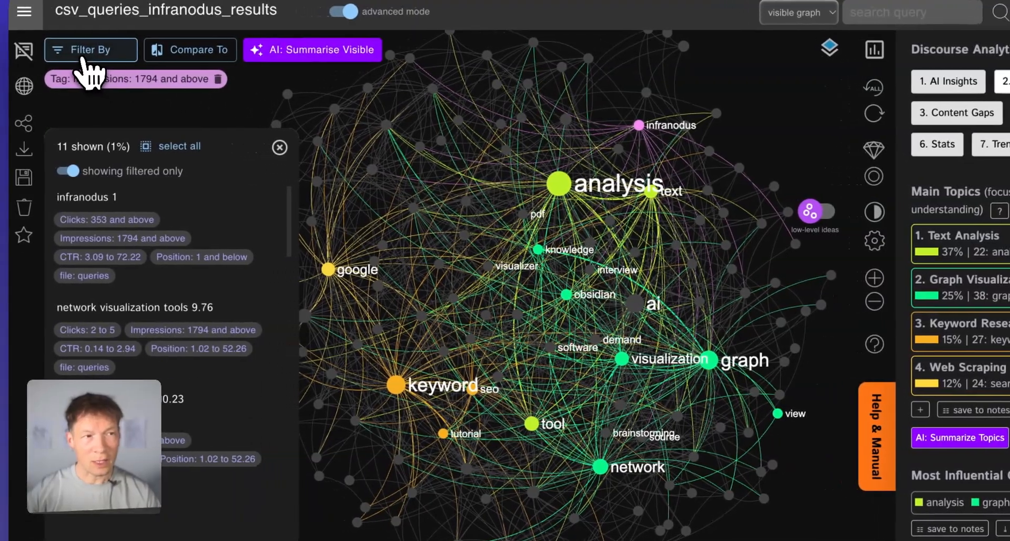
left_click(42, 48)
scroll(447, 434, "down", 6)
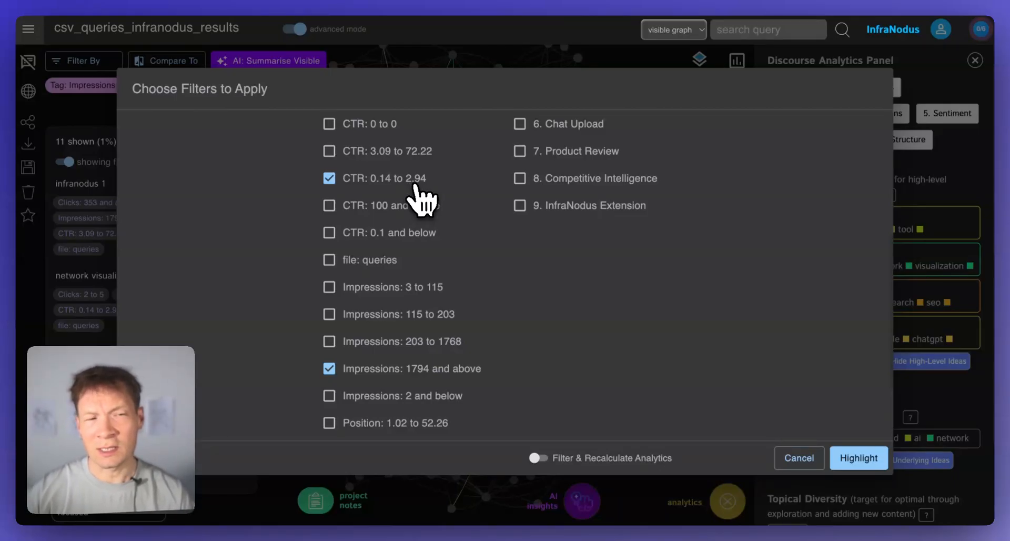
scroll(397, 205, "up", 1)
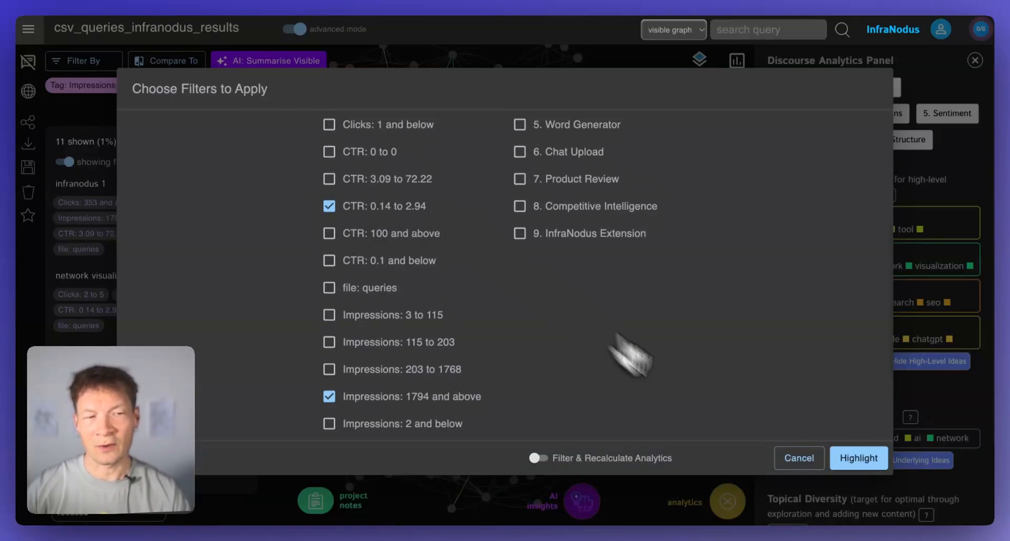
left_click(857, 462)
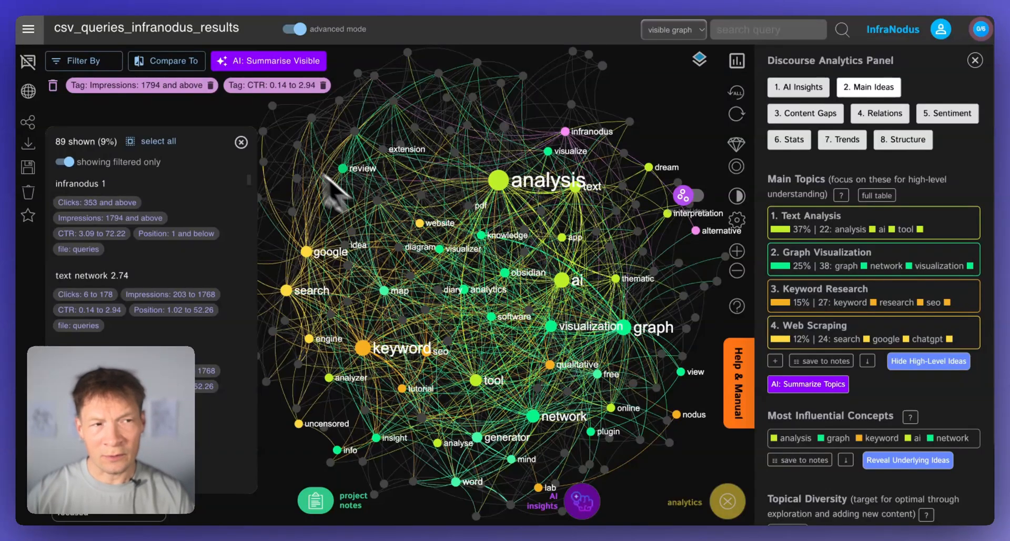
- Restrict the highlight to statements that contain both selected tags, "Impressions: 1794 and above" and "CTR: 0.14 to 2.94"
left_click(83, 61)
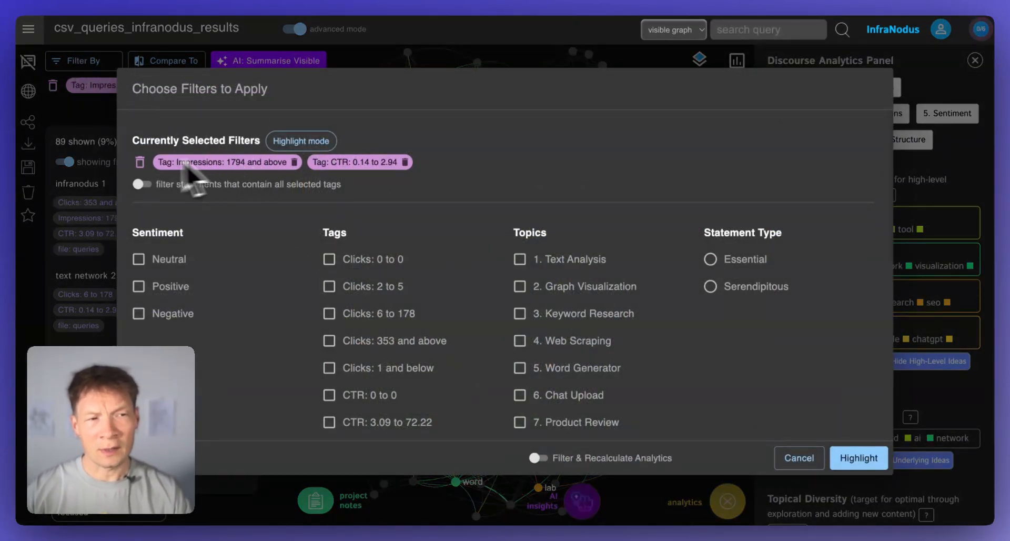
left_click(141, 185)
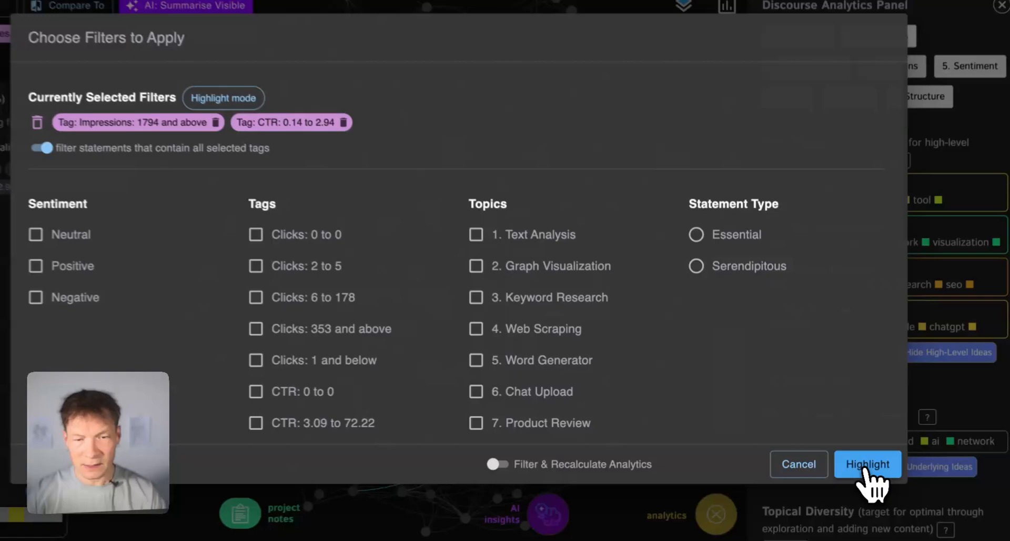
left_click(863, 458)
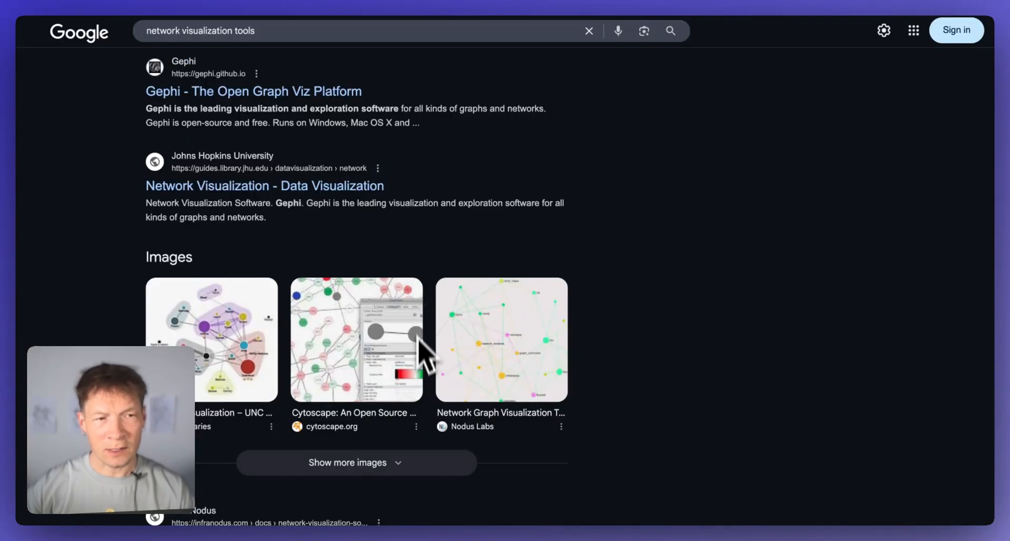
- Switch to the Google results for "network visualization tools" and examine where the InfraNodus page ranks among its competitors
scroll(420, 332, "down", 8)
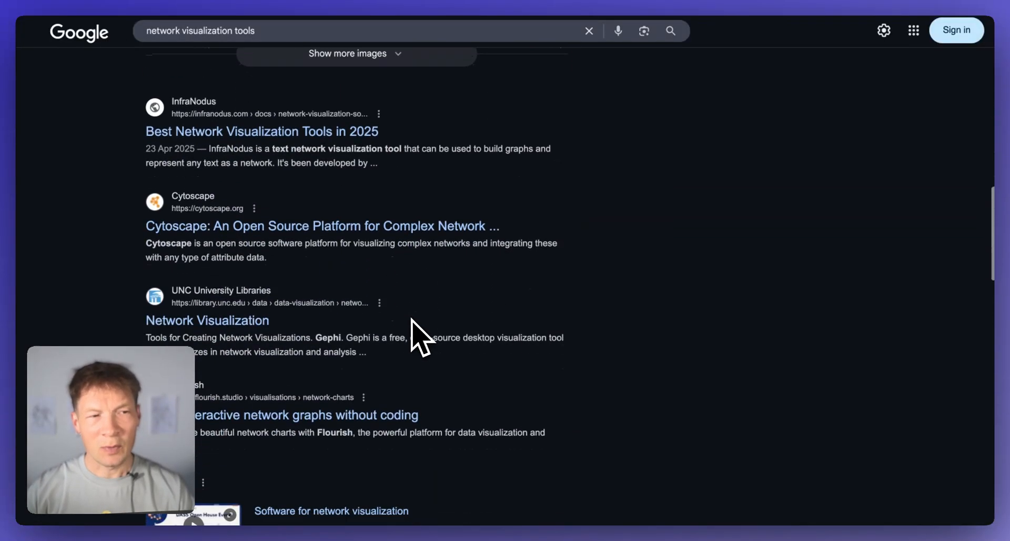
scroll(419, 336, "up", 3)
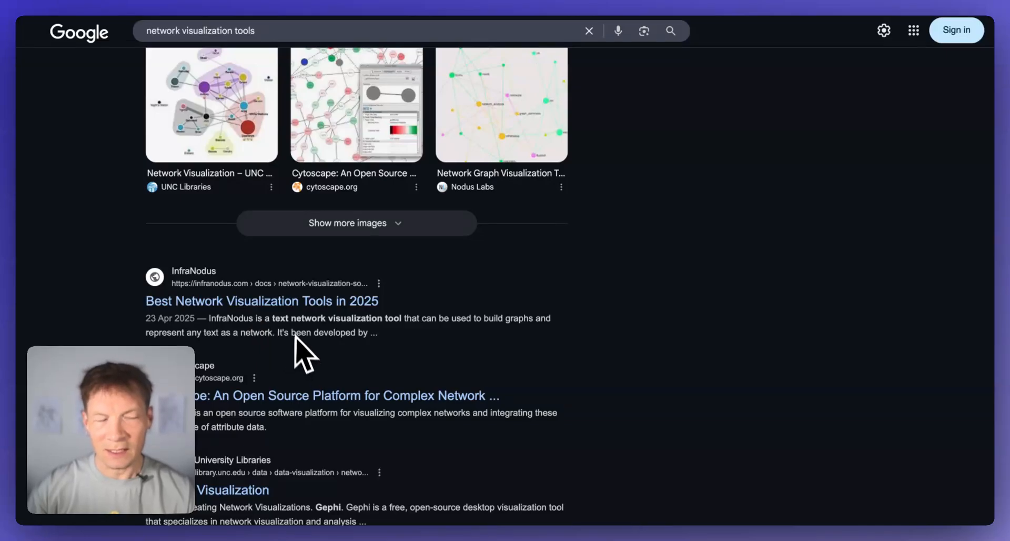
scroll(296, 338, "up", 1)
scroll(305, 387, "down", 1)
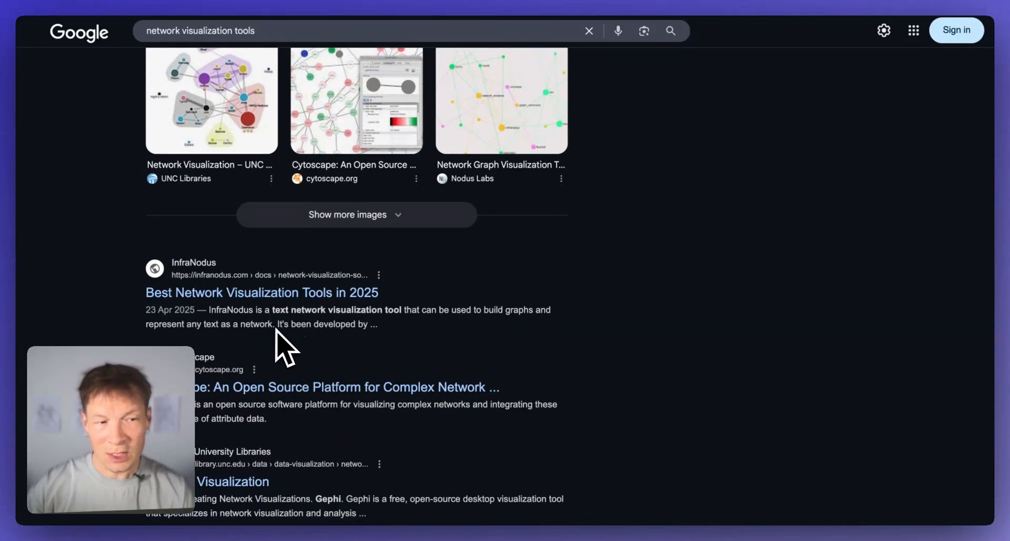
scroll(272, 327, "down", 1)
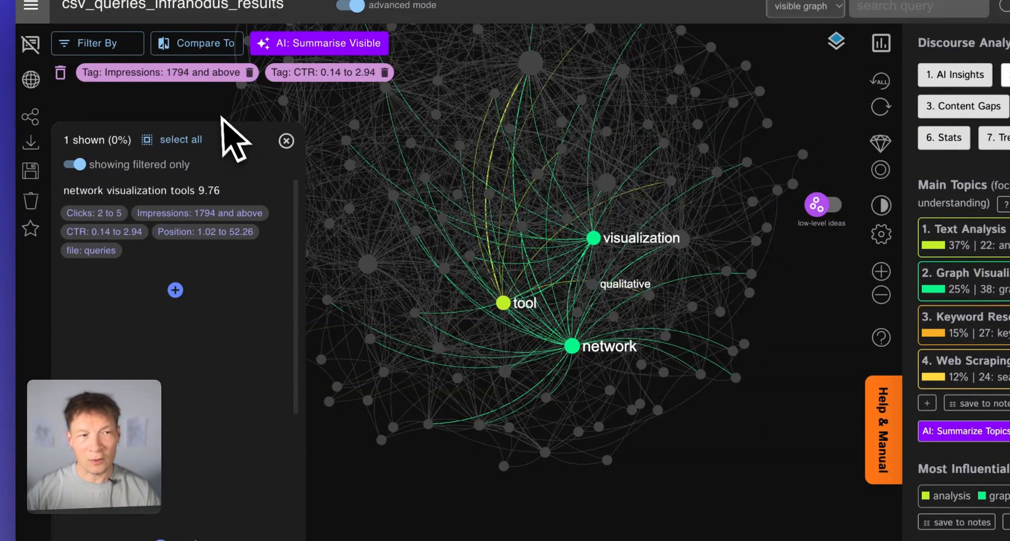
- Replace the impressions tag in the filters with "Impressions: 203 to 1768", keeping "CTR: 0.14 to 2.94", and highlight the matching queries
mouse_move(194, 207)
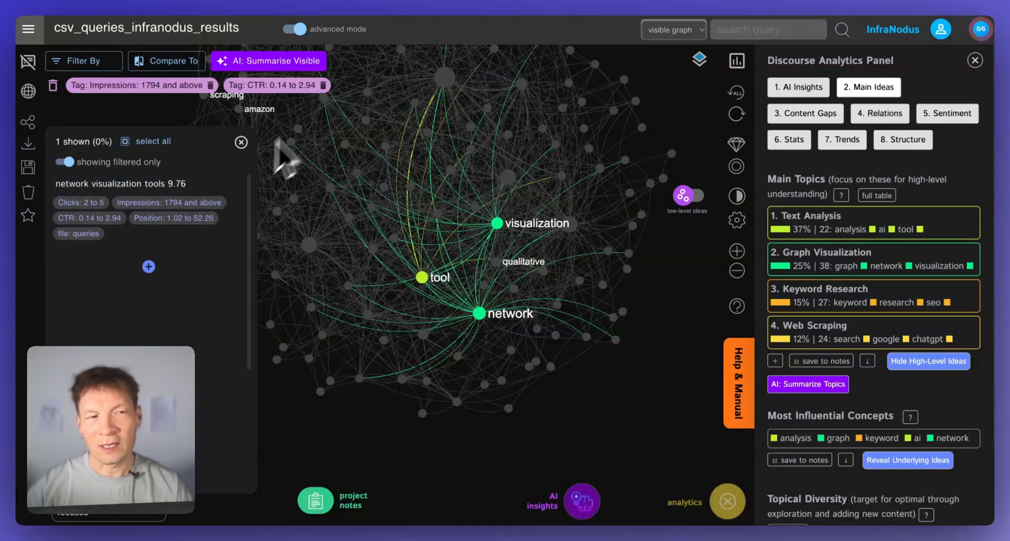
left_click(94, 63)
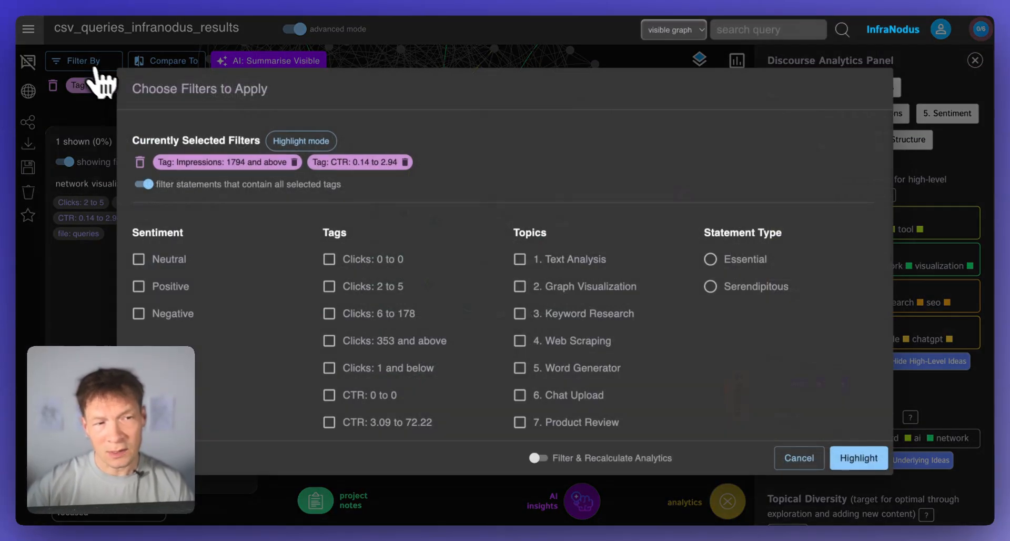
scroll(421, 429, "down", 10)
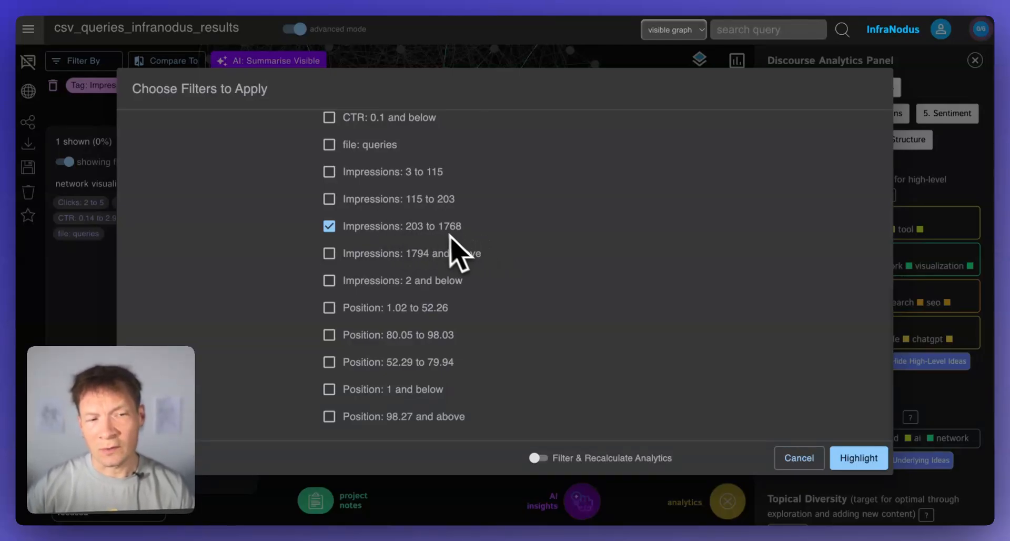
scroll(389, 227, "up", 10)
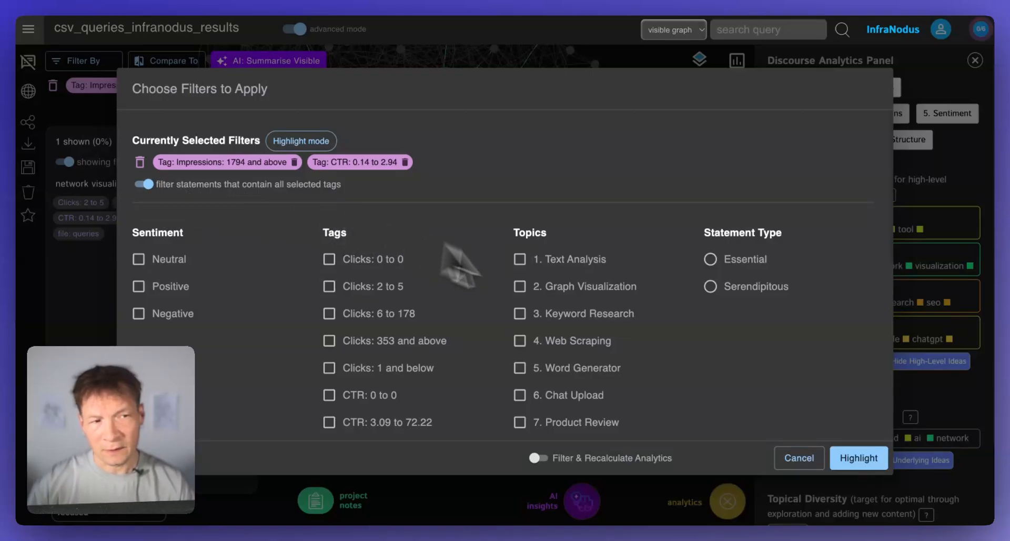
left_click(859, 458)
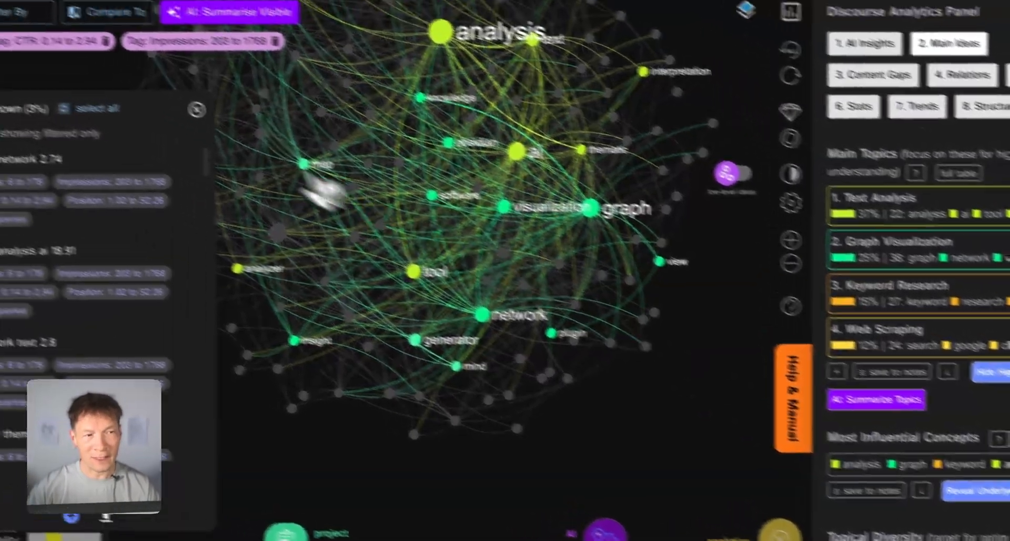
- Browse the filtered queries and select the "ai" and "analysis" nodes to narrow the list
scroll(197, 329, "down", 5)
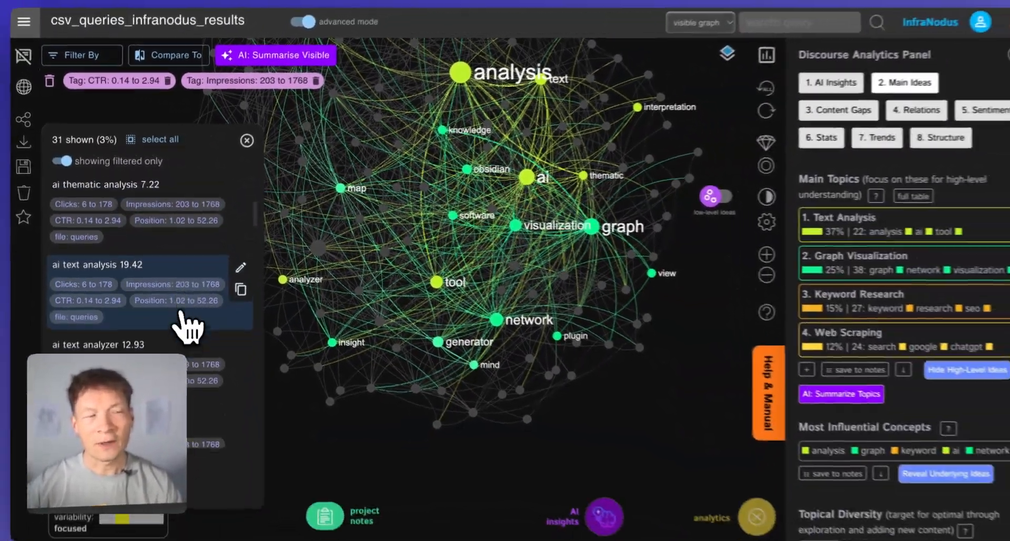
scroll(181, 320, "down", 8)
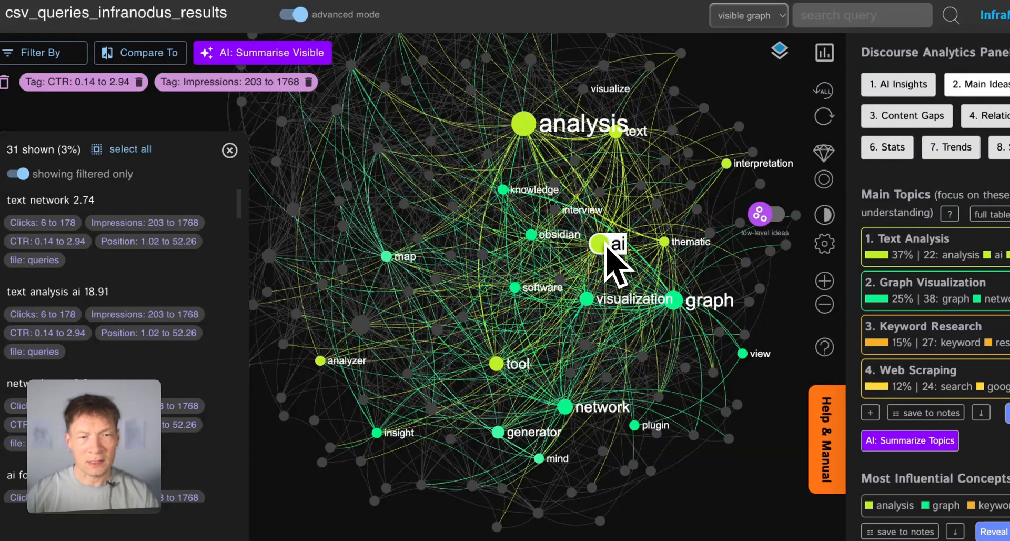
left_click(606, 245)
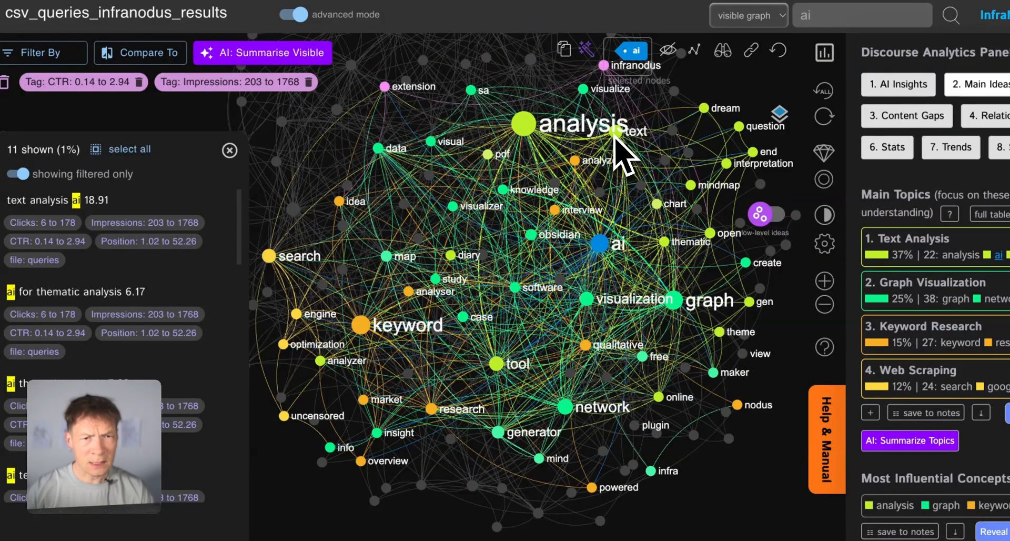
left_click(524, 125)
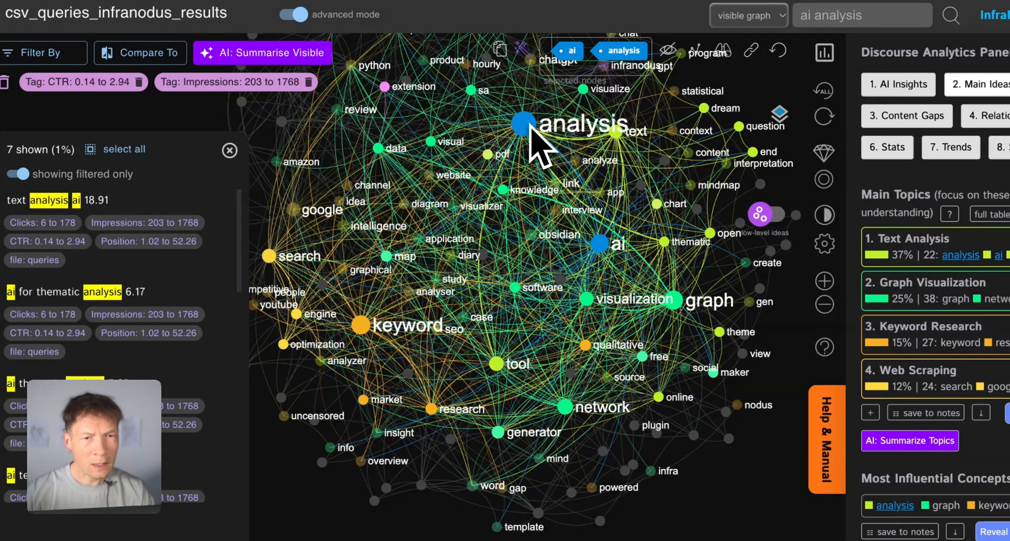
- Review the positions of the "ai" and "analysis" queries and add the "tool" node to the selection
scroll(116, 334, "down", 5)
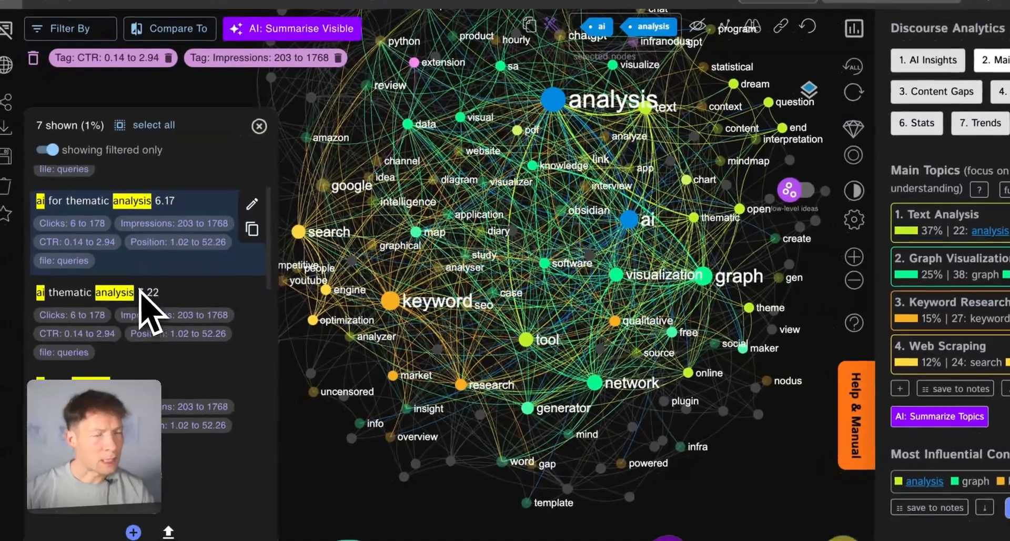
scroll(158, 316, "down", 2)
scroll(174, 326, "up", 5)
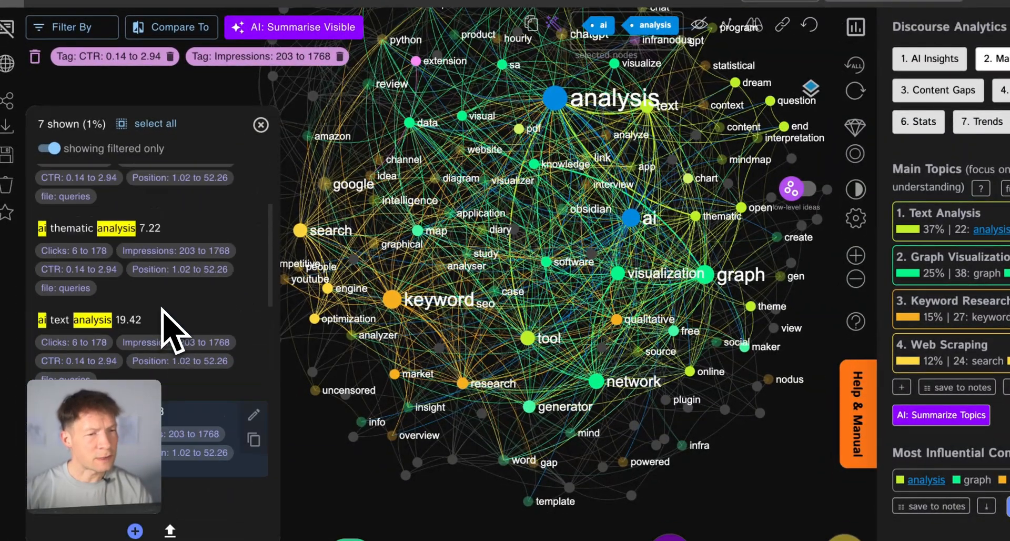
scroll(175, 268, "down", 2)
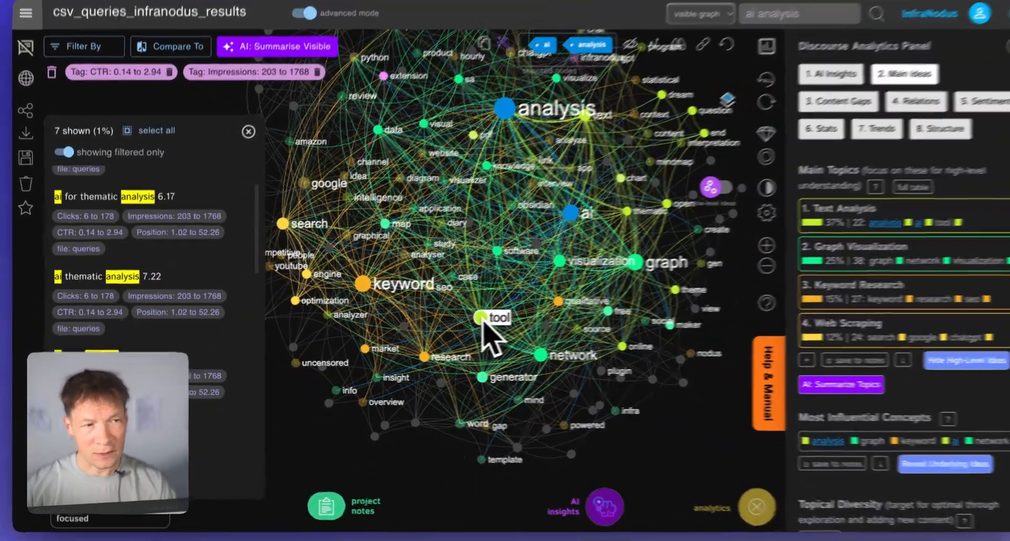
left_click(481, 318)
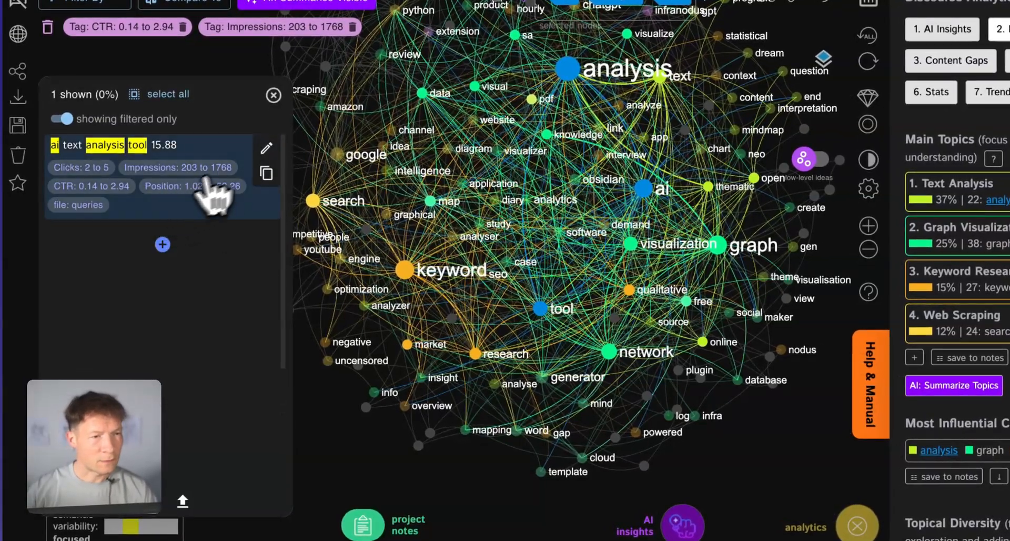
- Copy the query "ai text analysis tool 15.88" into the project notes below "tool, analysis, ai", save the notes and close them
left_click(266, 173)
left_click(426, 521)
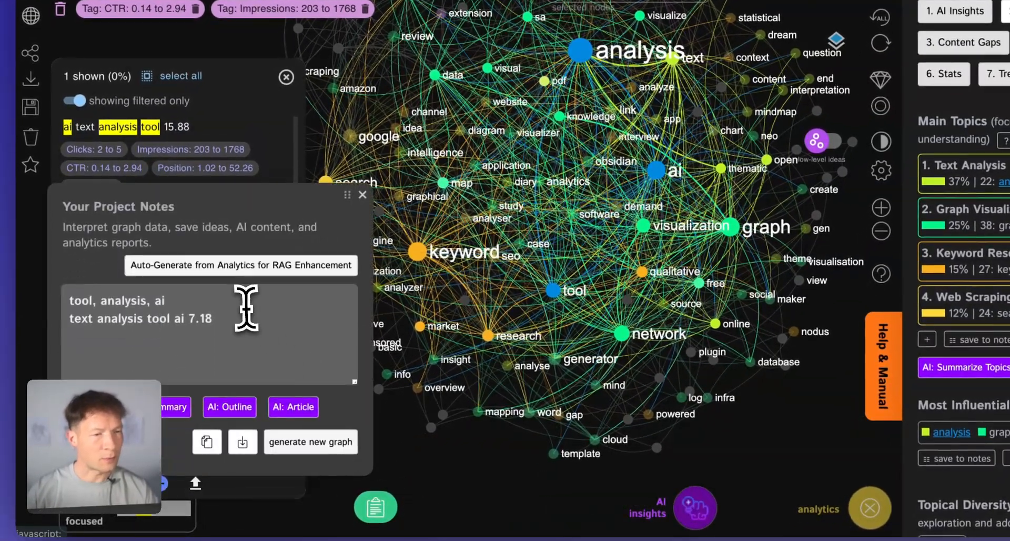
key("Return")
key("ctrl+v")
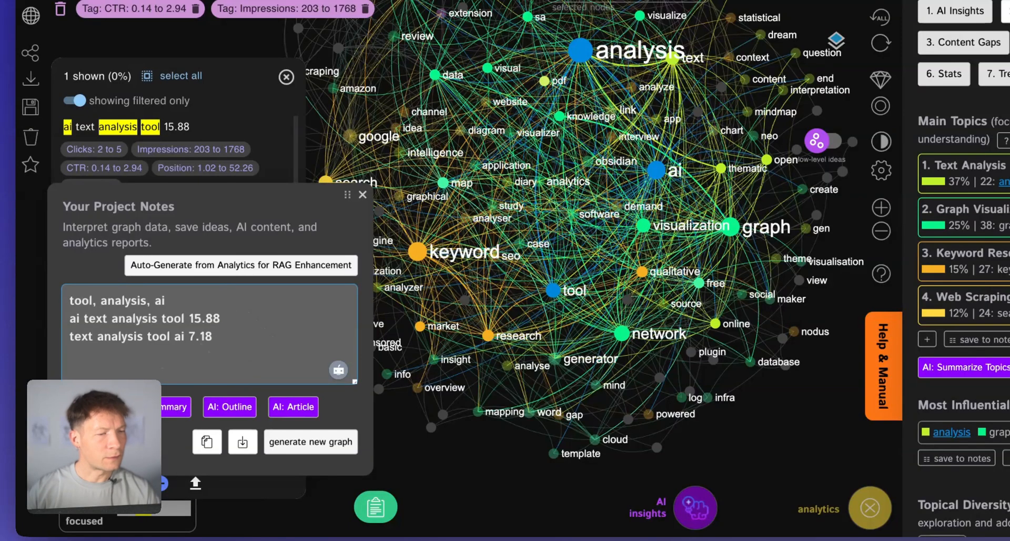
key("super+s")
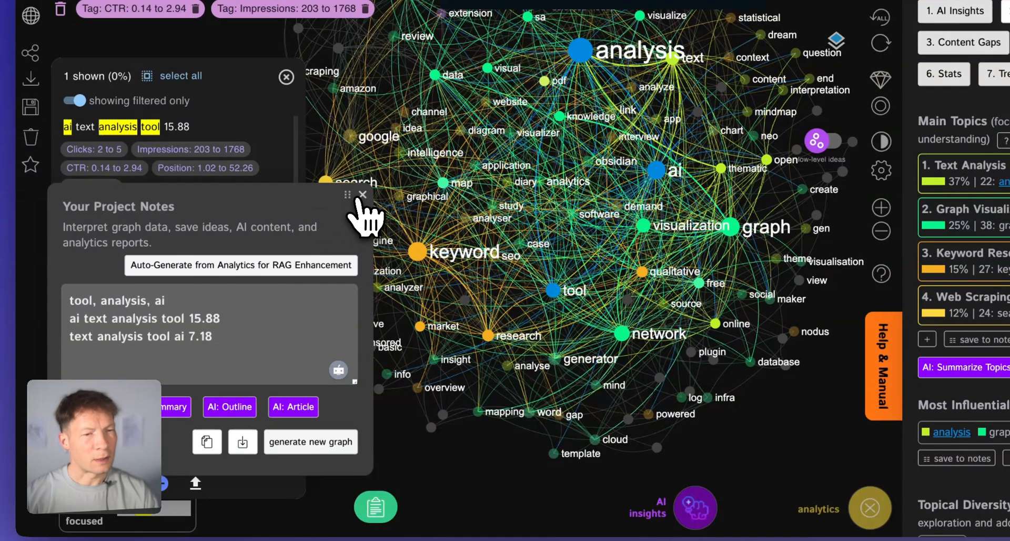
left_click_drag(347, 196, 606, 232)
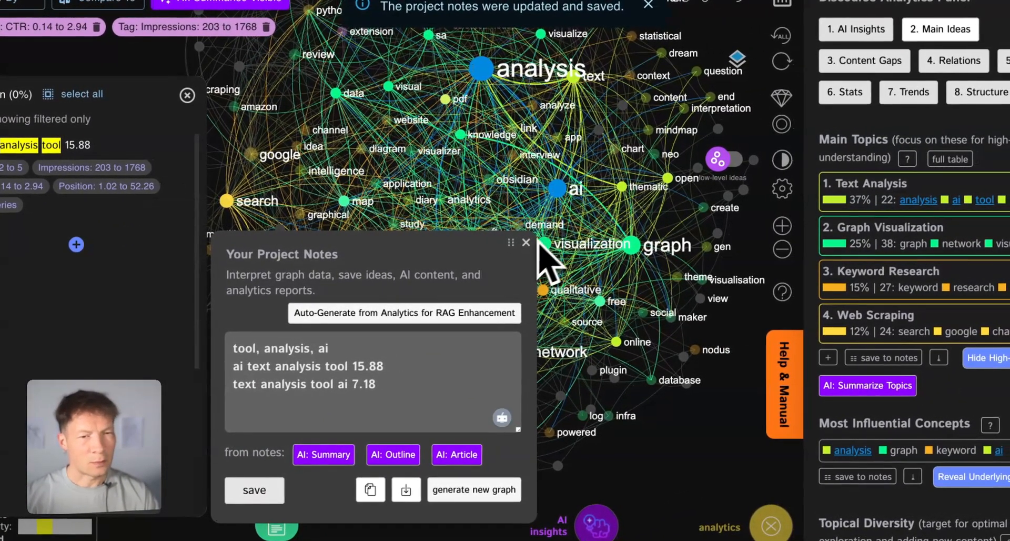
left_click(525, 242)
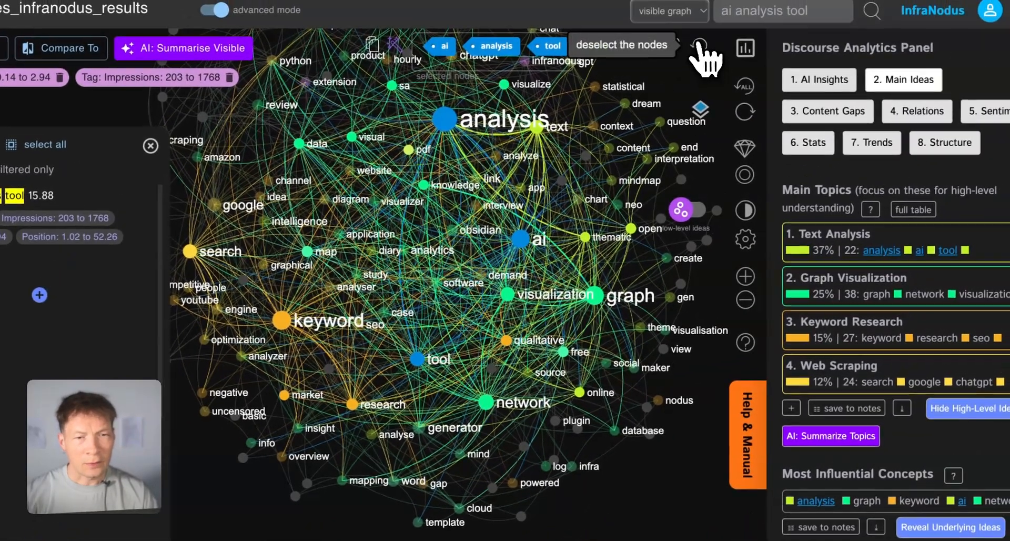
- Deselect the nodes, view the filtered queries containing "graph" by selecting that node, and clear the selection again
left_click(696, 43)
left_click_drag(474, 339, 482, 337)
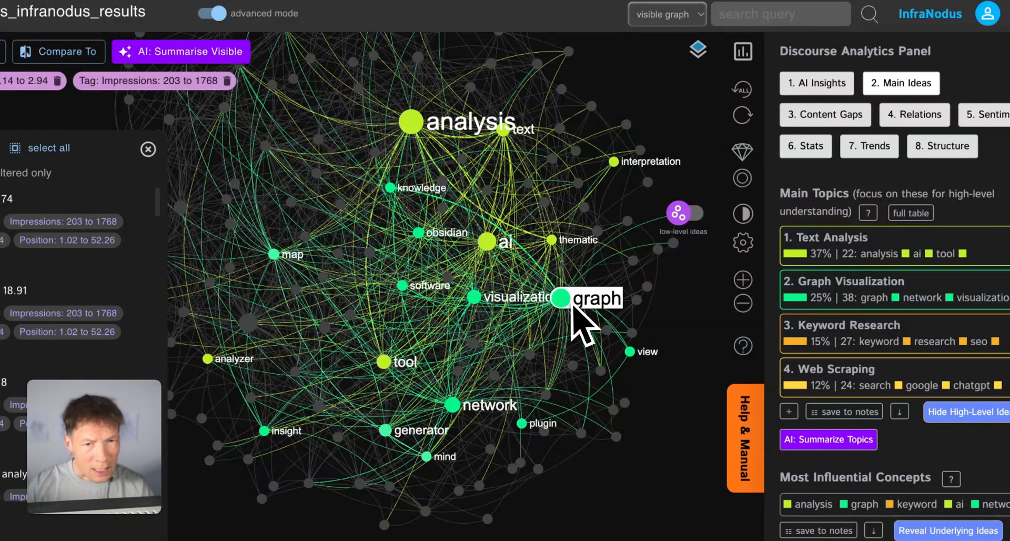
left_click(570, 304)
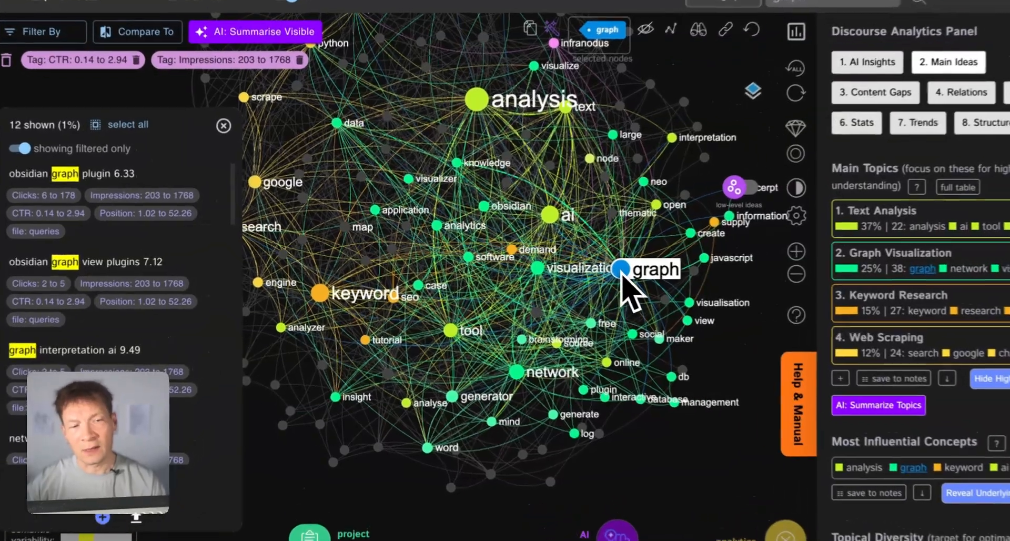
left_click(585, 271)
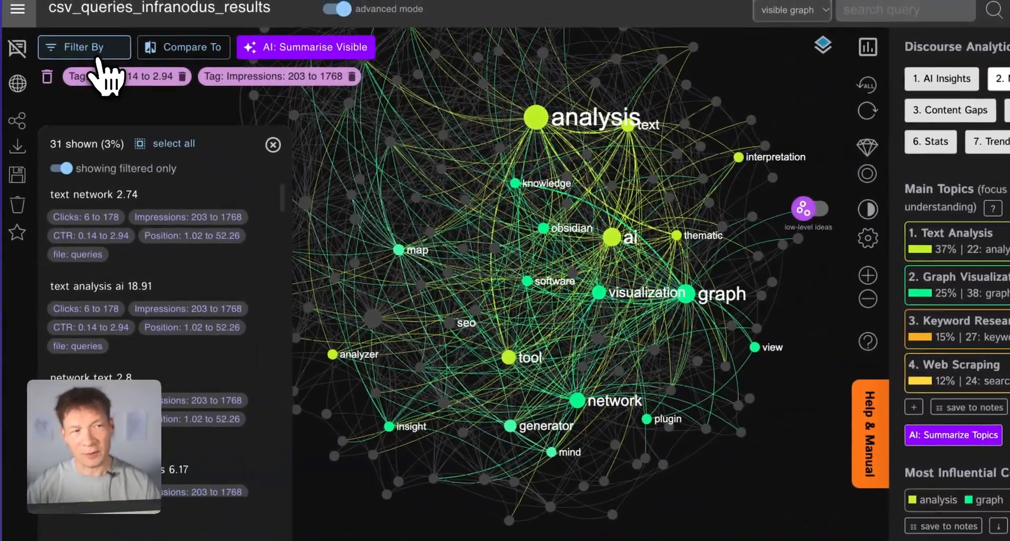
- Switch the filters to Filter & Recalculate Analytics mode and apply the tags "CTR: 0.14 to 2.94" and "Impressions: 203 to 1768"
left_click(25, 21)
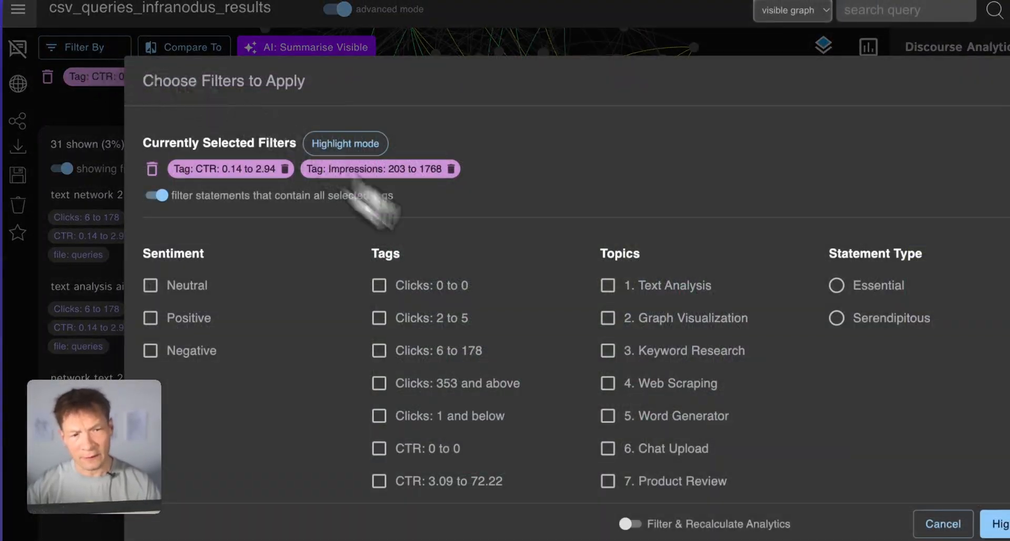
left_click(630, 524)
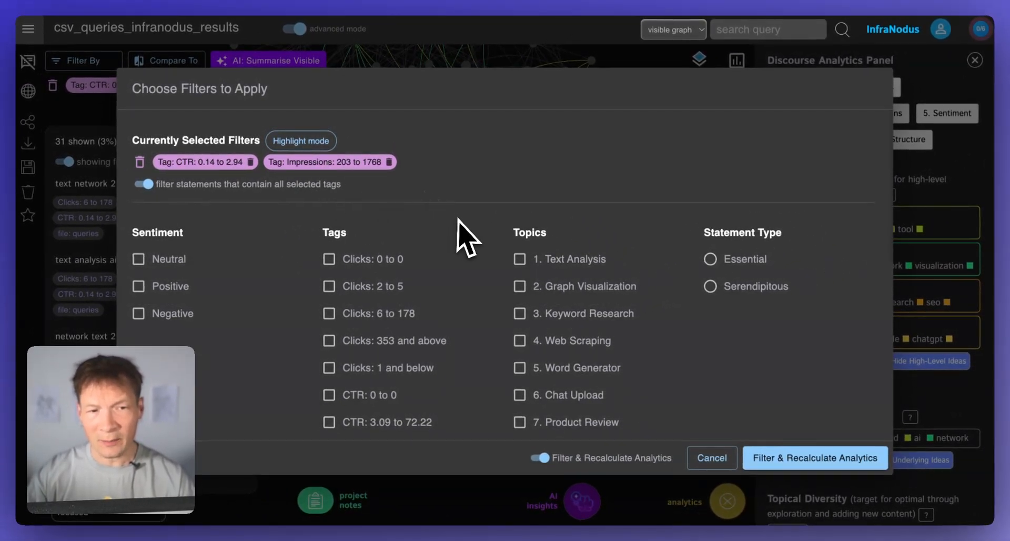
scroll(427, 342, "down", 6)
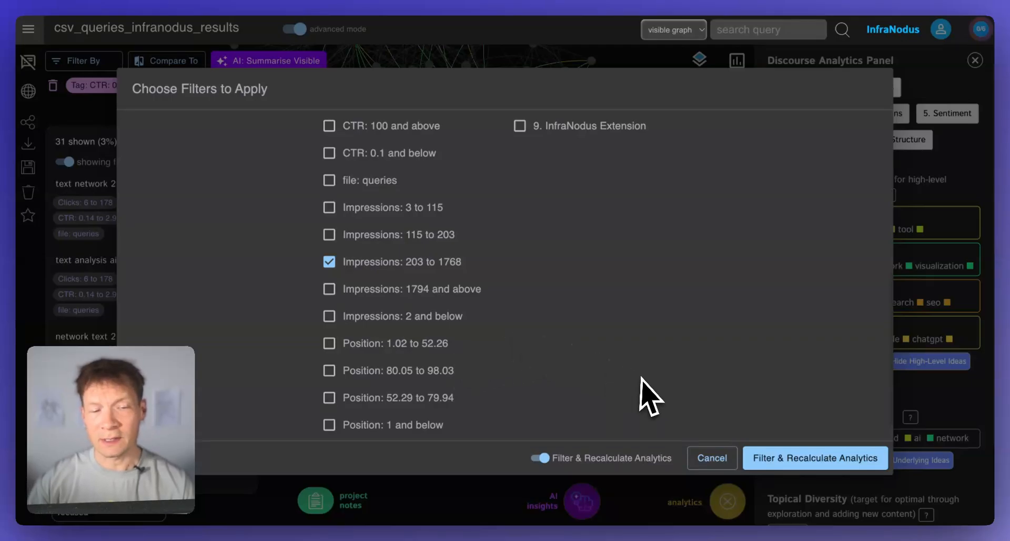
left_click(542, 458)
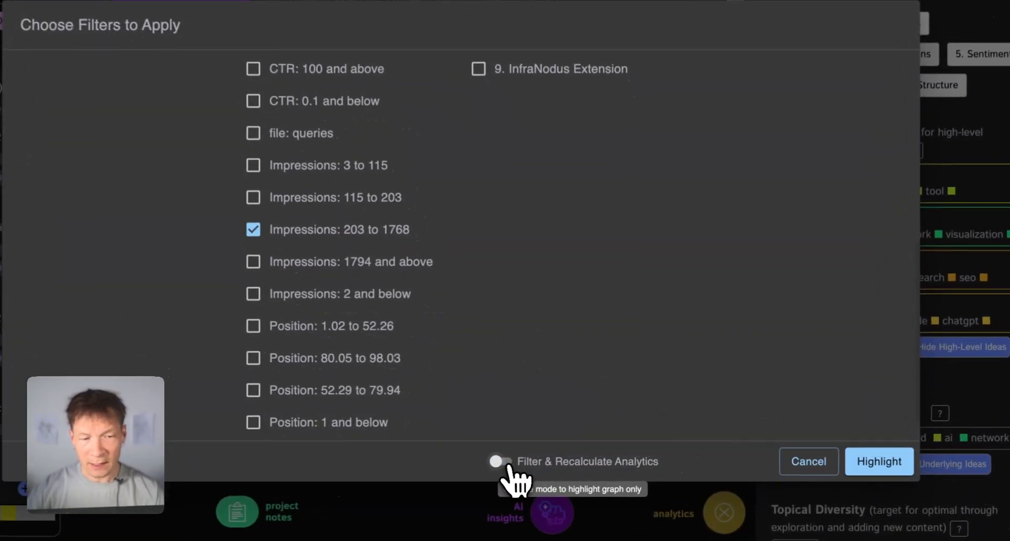
left_click(542, 458)
left_click(811, 466)
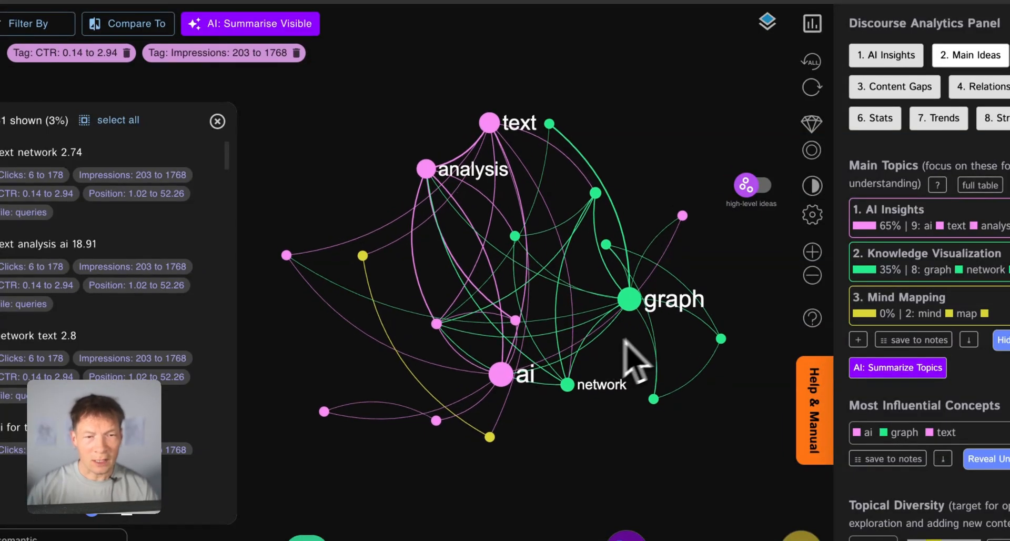
- Select the "text" and "analysis" nodes in the recalculated graph and review the queries that contain both
left_click(490, 124)
left_click(427, 172)
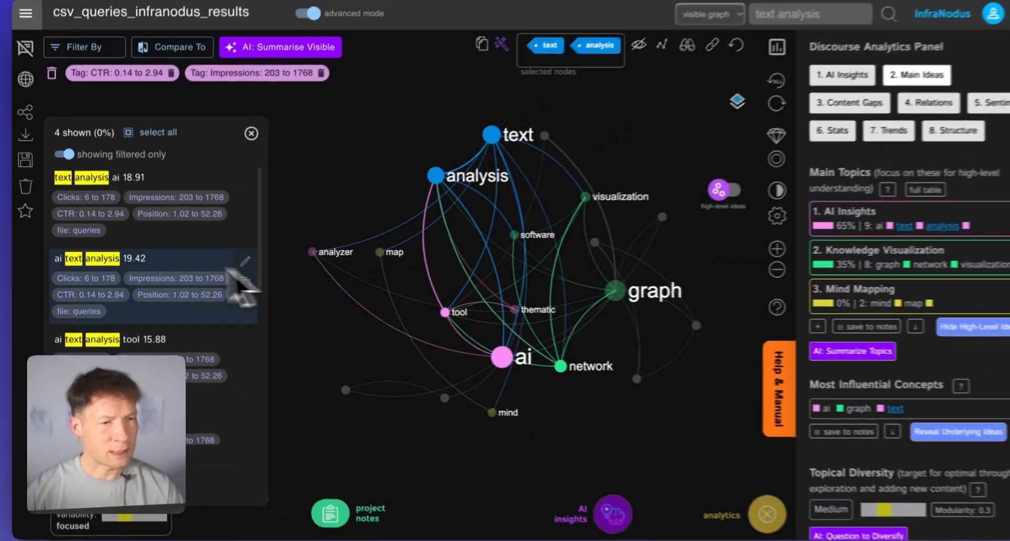
scroll(174, 289, "down", 5)
scroll(179, 279, "up", 1)
mouse_move(162, 265)
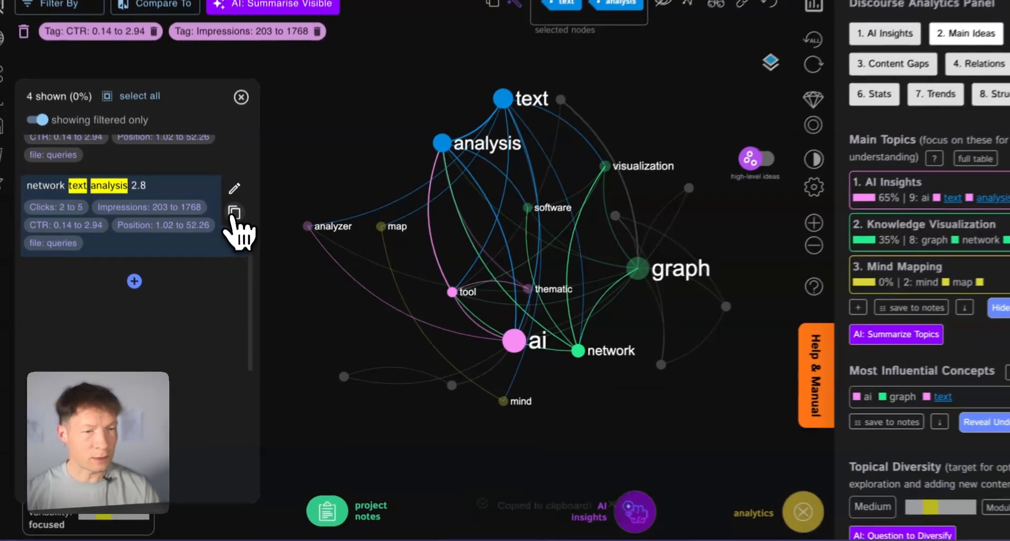
- Copy the query "network text analysis 2.8" into the project notes below "text analysis tool ai 7.18", save the notes and close them
left_click(234, 243)
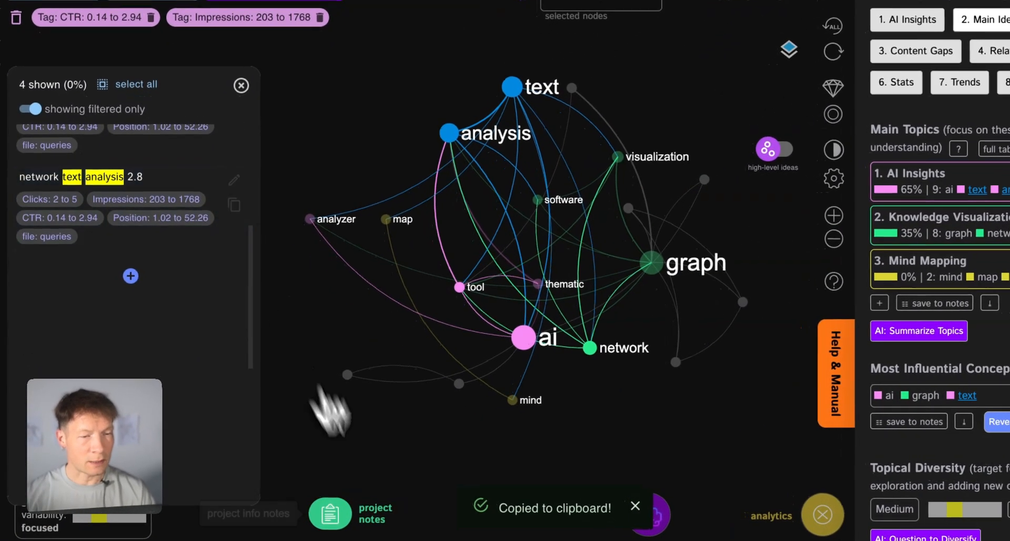
left_click(352, 503)
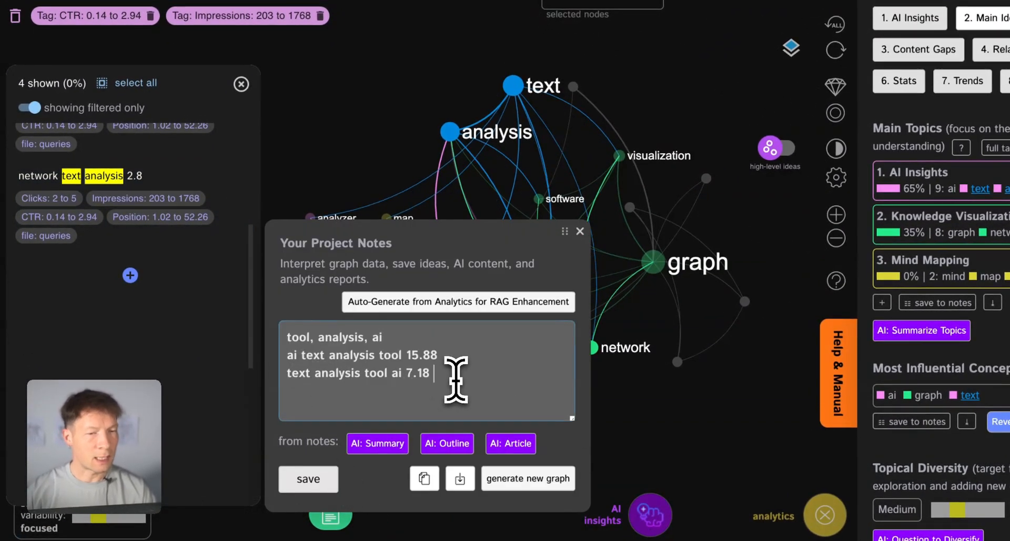
left_click(297, 483)
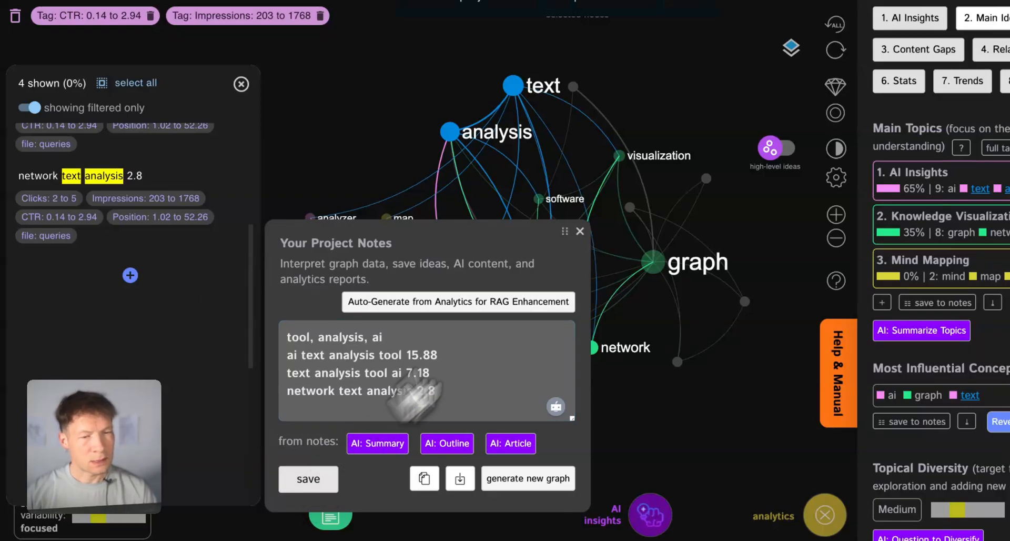
left_click(580, 232)
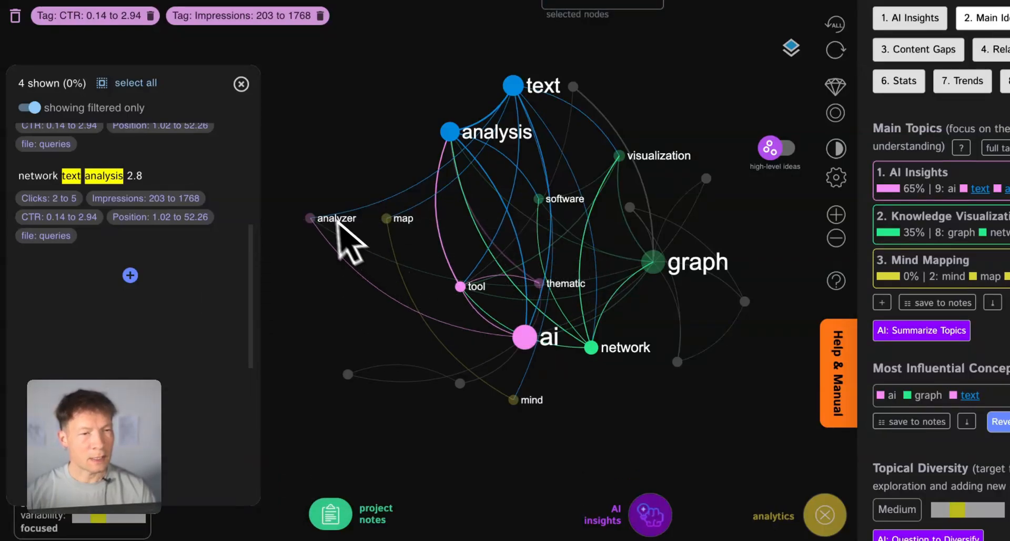
- Review the filtered queries containing both "text" and "analysis", comparing their clicks, impressions, CTR and position tags
scroll(147, 248, "up", 3)
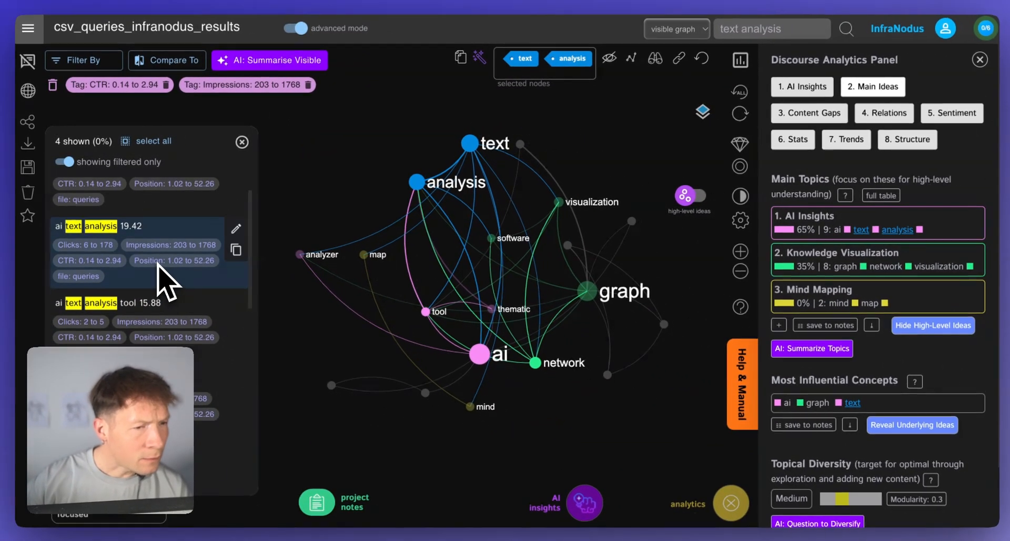
scroll(158, 269, "up", 1)
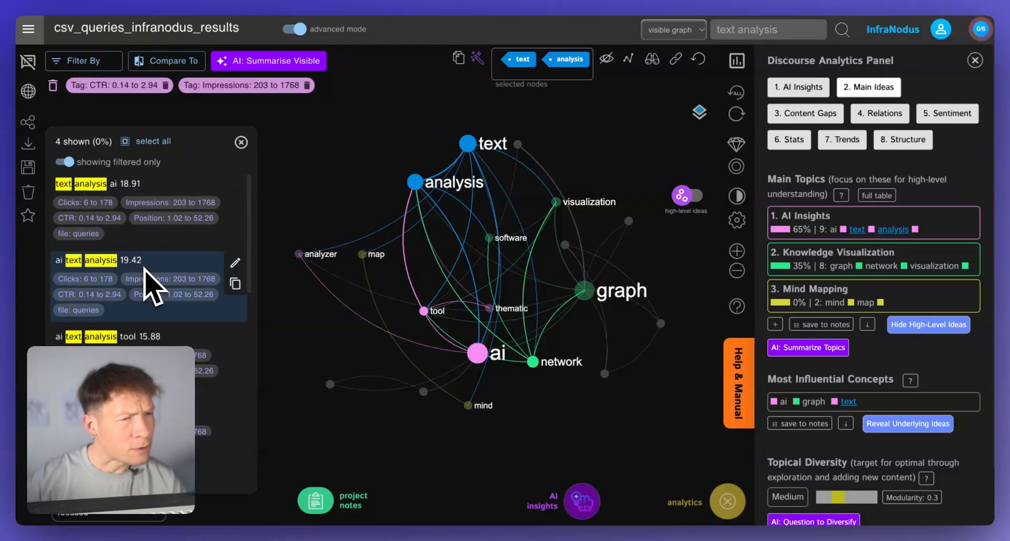
scroll(151, 286, "down", 2)
scroll(152, 287, "up", 2)
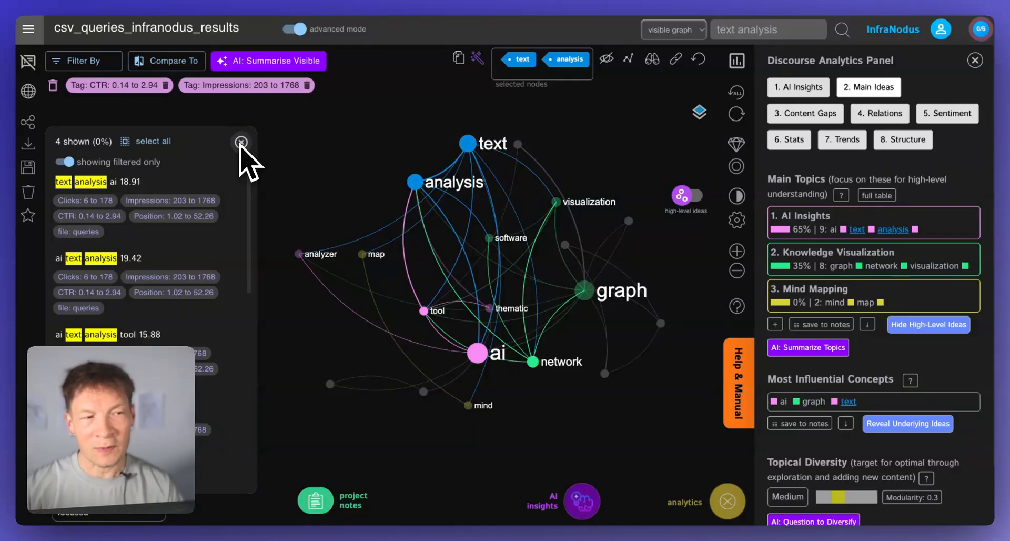
scroll(199, 308, "down", 5)
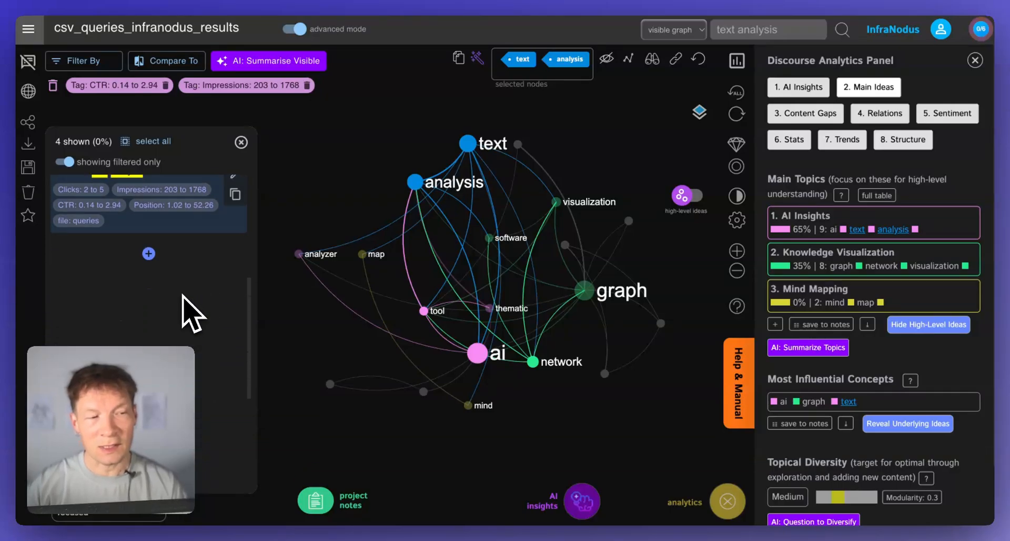
scroll(158, 247, "up", 4)
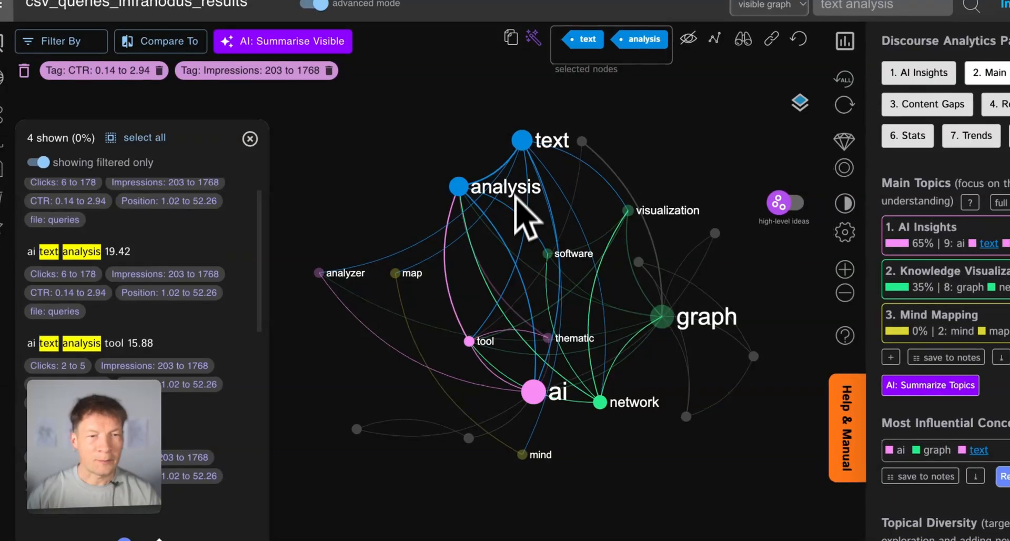
- Deselect the "text" and "analysis" nodes, then filter the queries by selecting the "analyzer", "text" and "ai" nodes together
left_click_drag(458, 203, 512, 229)
left_click(584, 175)
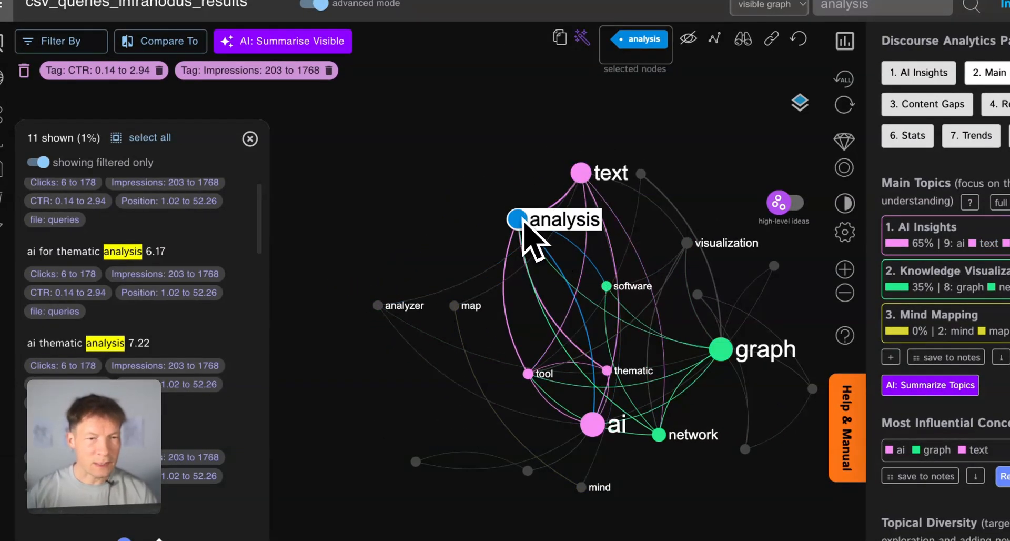
left_click(523, 222)
left_click(379, 305)
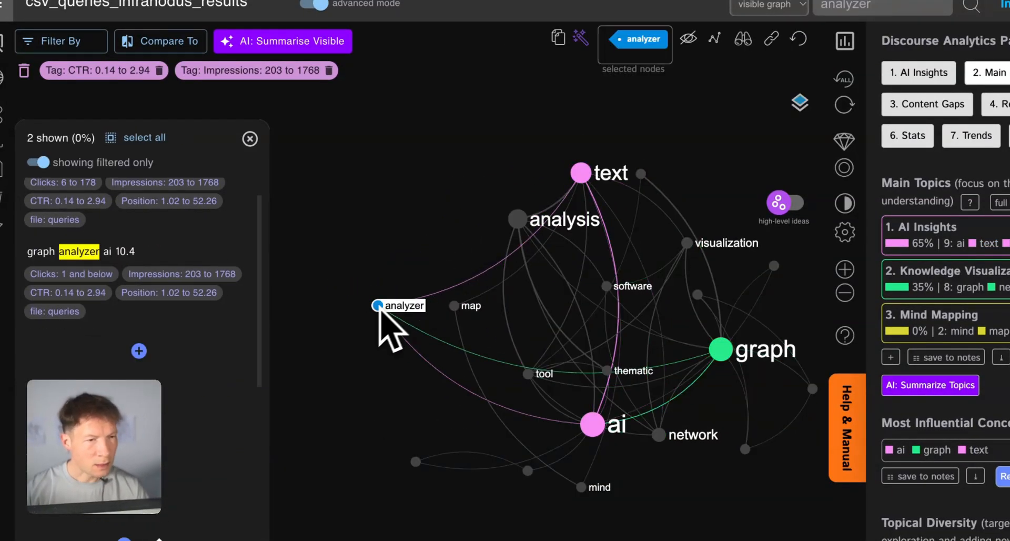
scroll(242, 259, "up", 1)
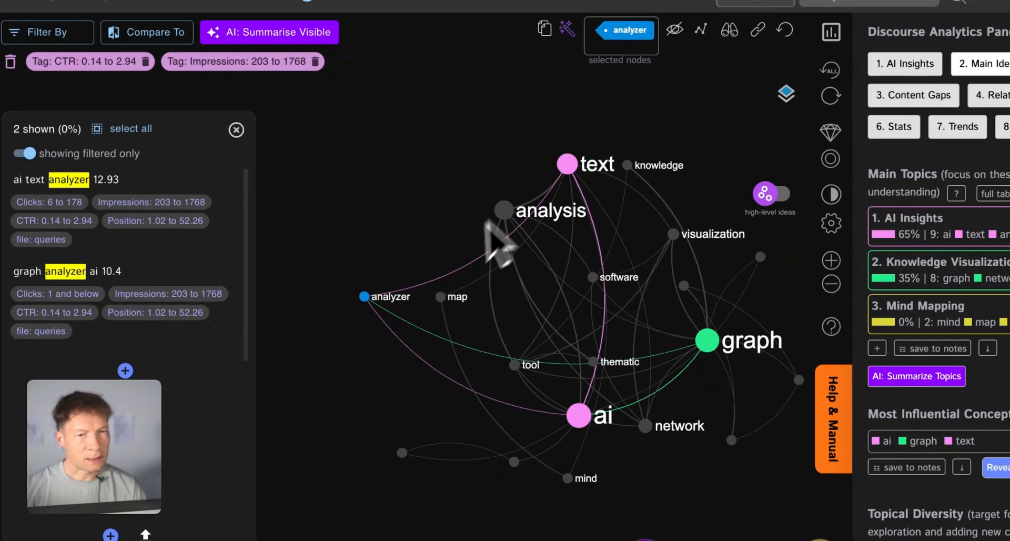
left_click(574, 167)
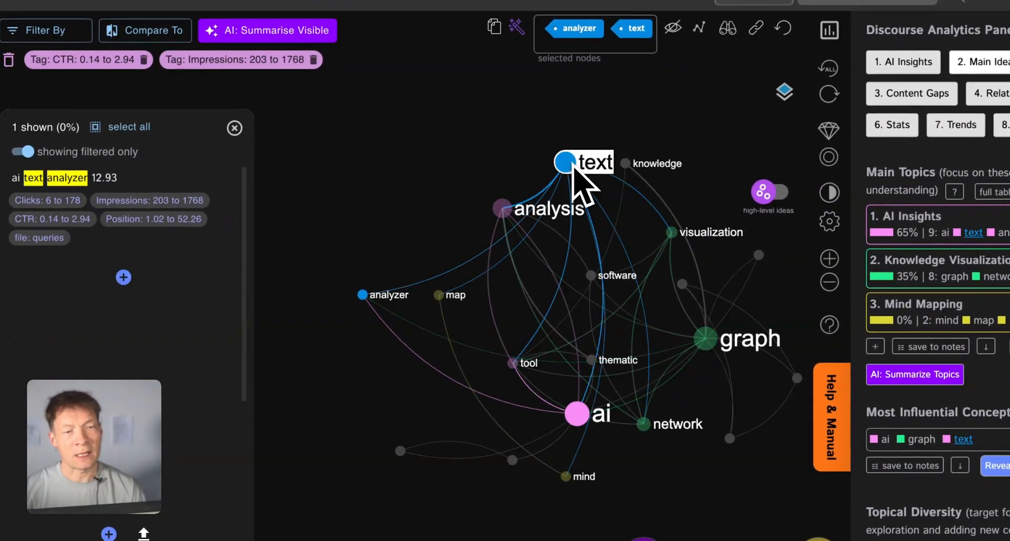
left_click(578, 413)
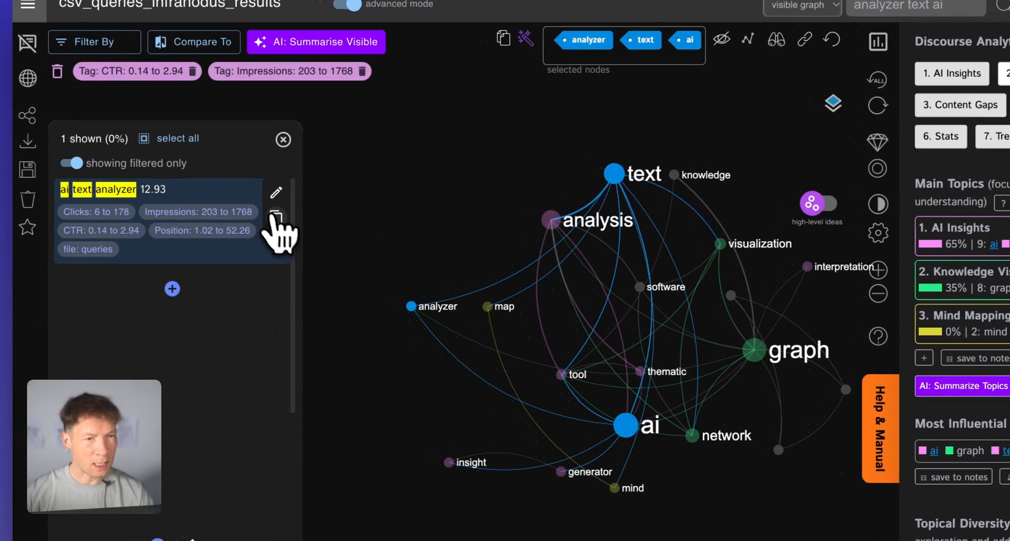
- Copy the query "ai text analyzer 12.93" into the project notes on a new line, save the notes and close them
left_click(279, 221)
left_click(350, 524)
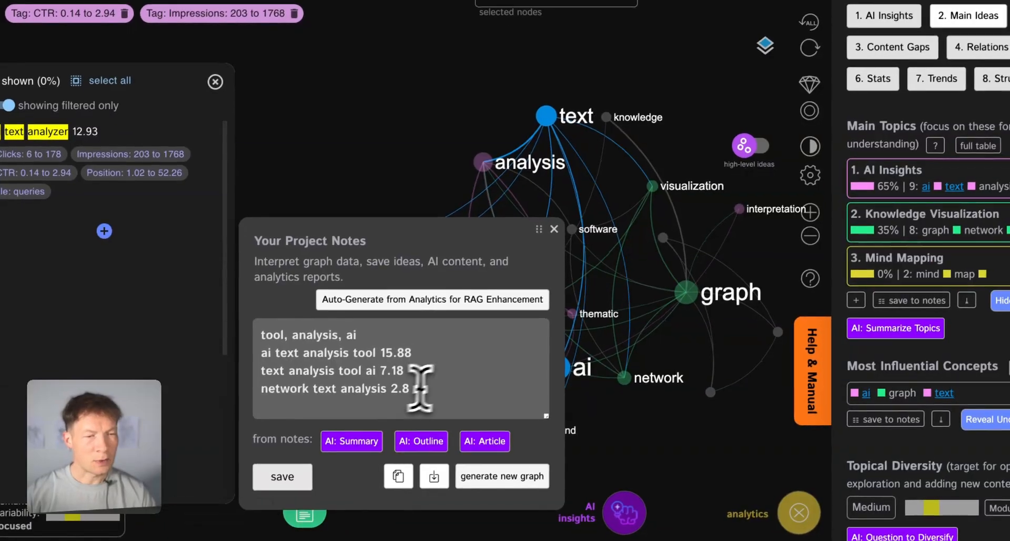
left_click(448, 385)
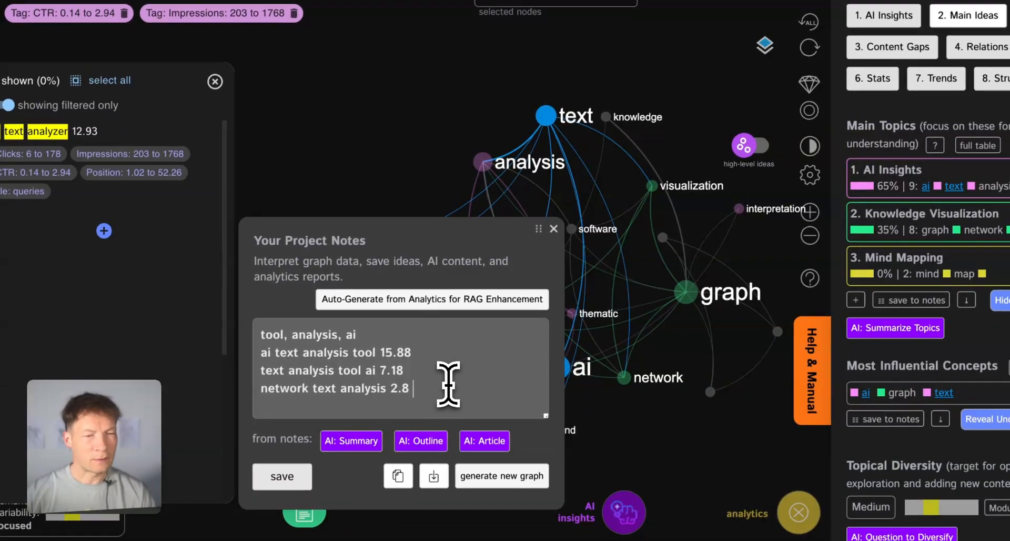
left_click(298, 480)
left_click(554, 229)
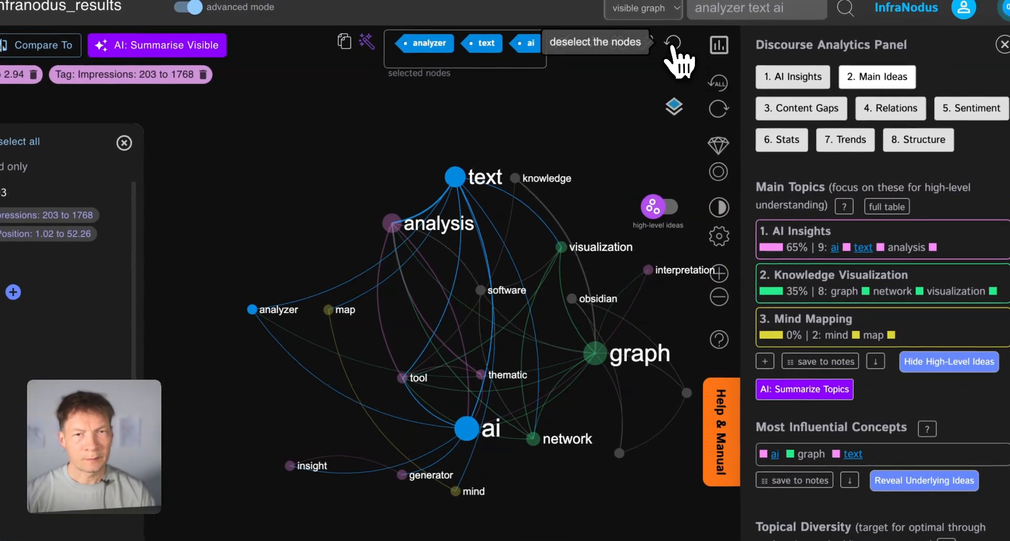
- Deselect all nodes and select the "graph" and "analysis" nodes to filter the queries containing both words
left_click(674, 43)
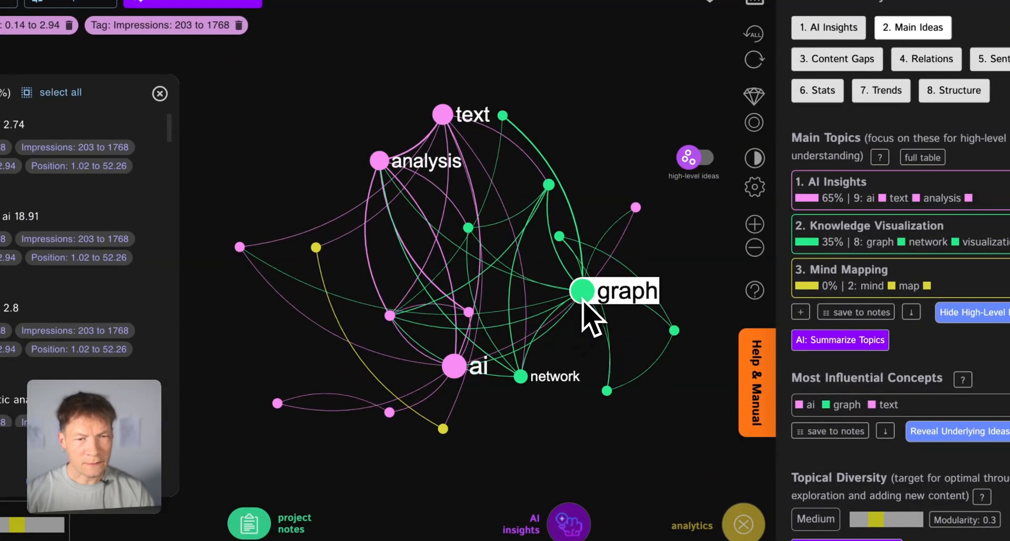
left_click(583, 298)
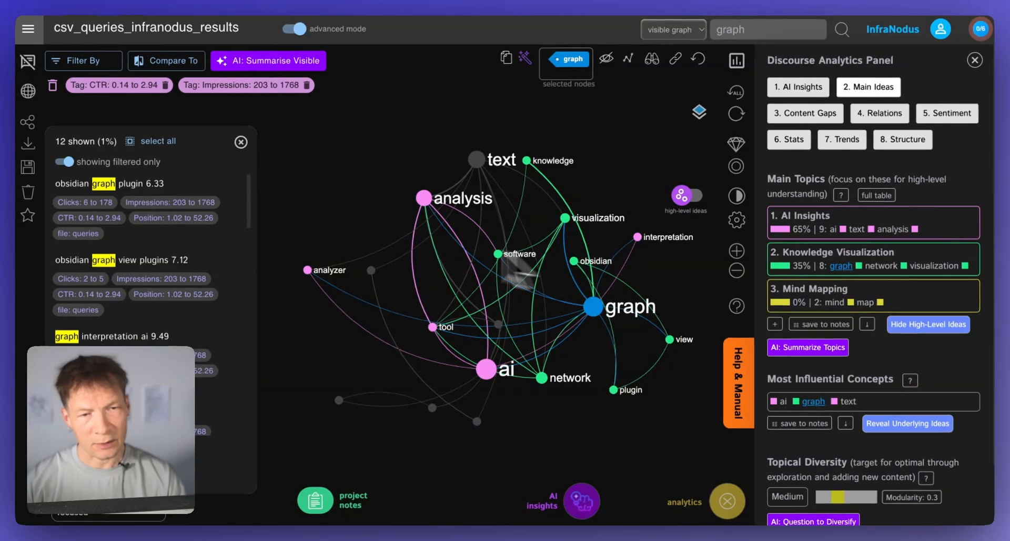
left_click(429, 203)
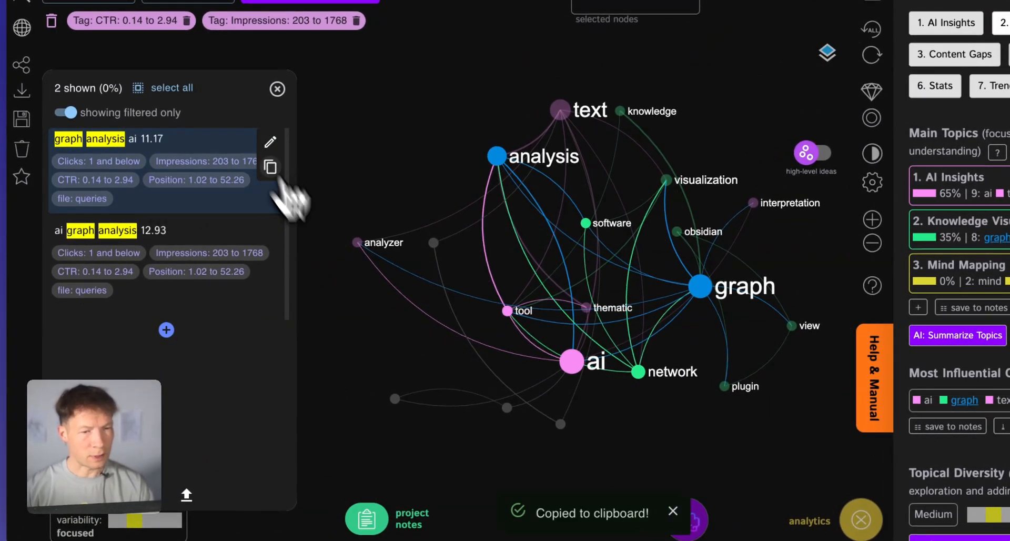
- Add the copied query "graph analysis ai 11.17" to the project notes on a new line, save the notes and close them
left_click(413, 521)
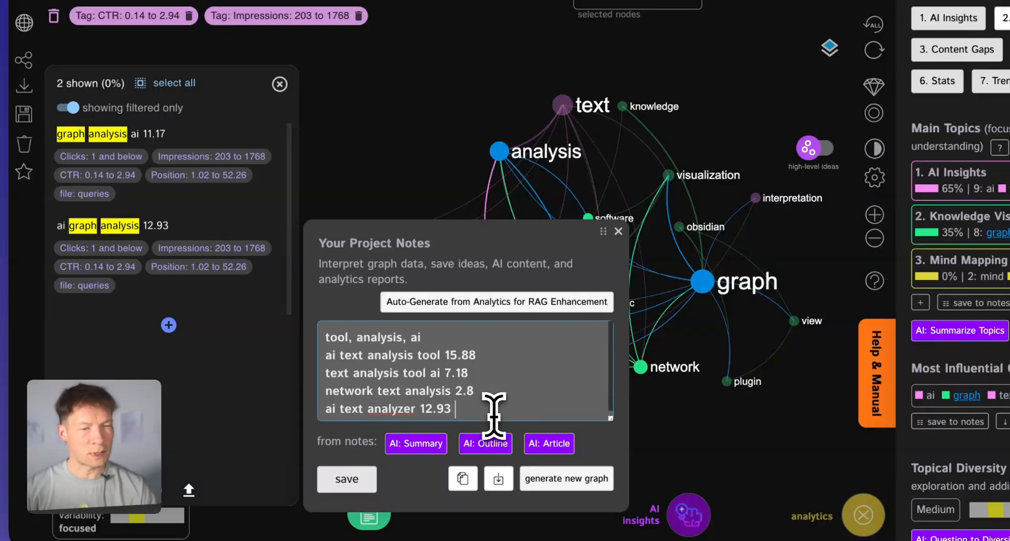
key("Return")
key("super+v")
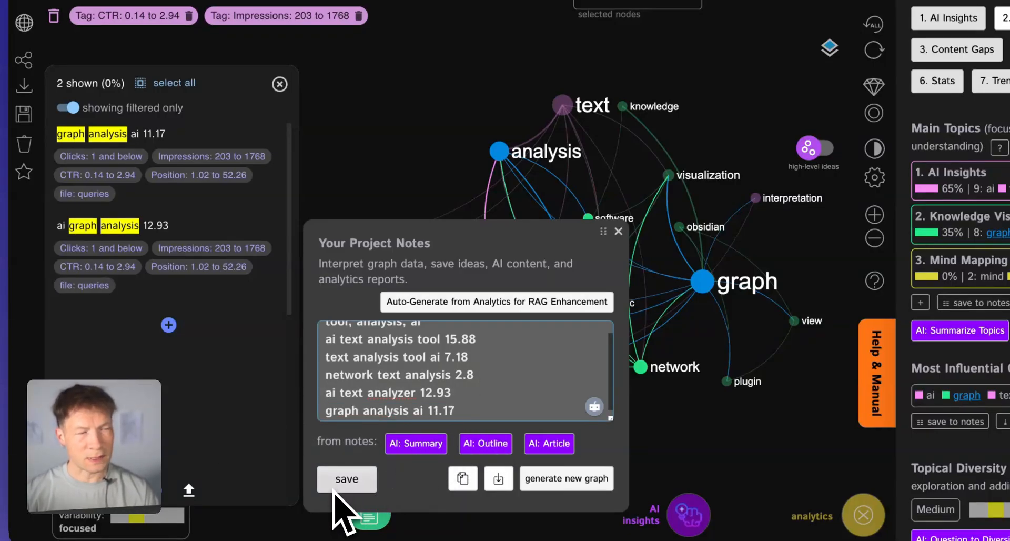
left_click(361, 494)
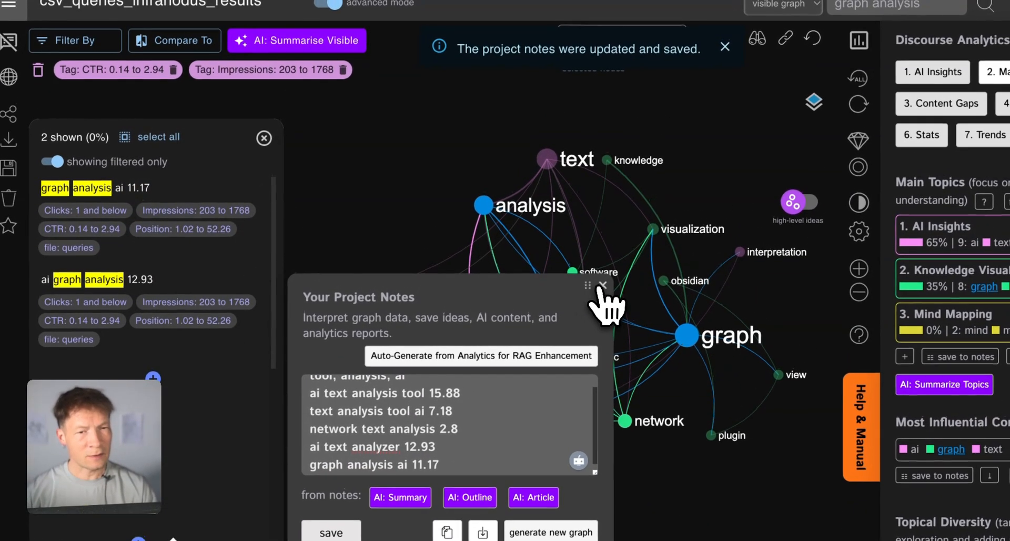
left_click(602, 285)
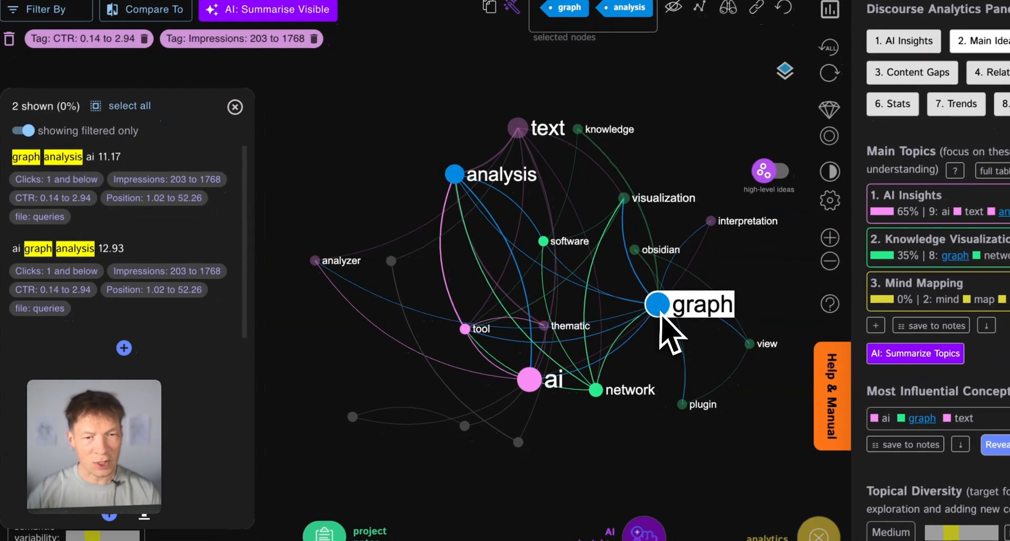
- Clear the node selection, select the "graph" and "network" nodes and review the queries that contain both
left_click(688, 343)
left_click(463, 176)
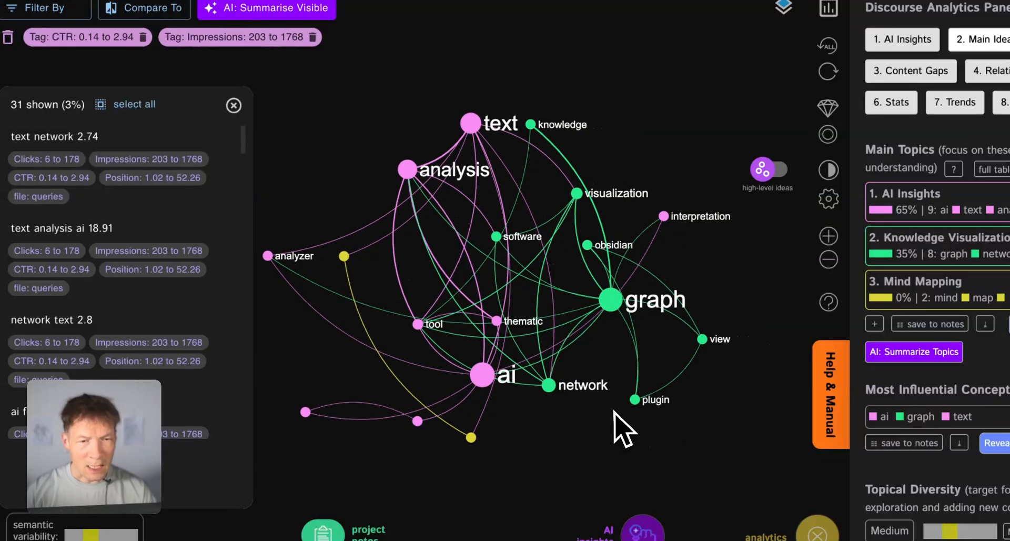
left_click(611, 300)
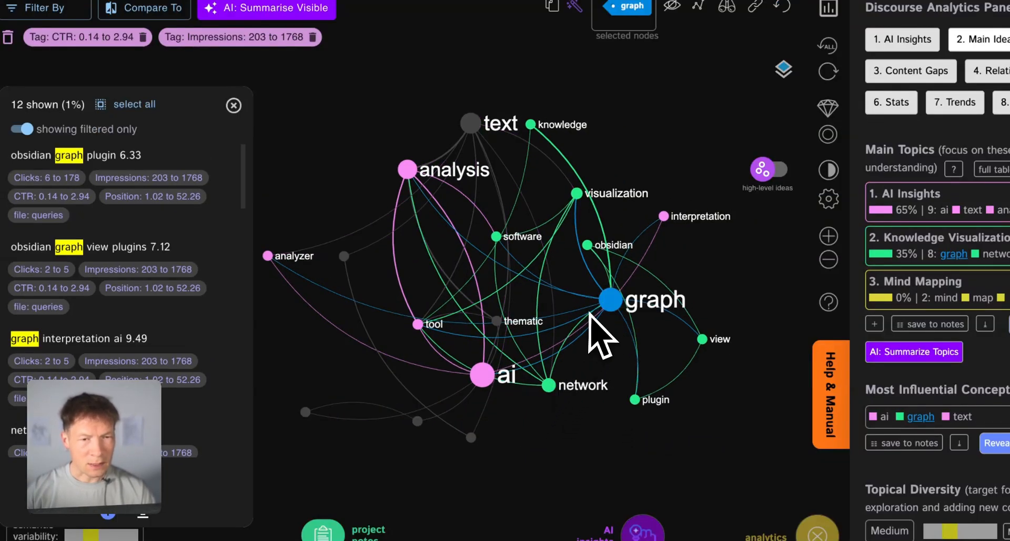
left_click(551, 391)
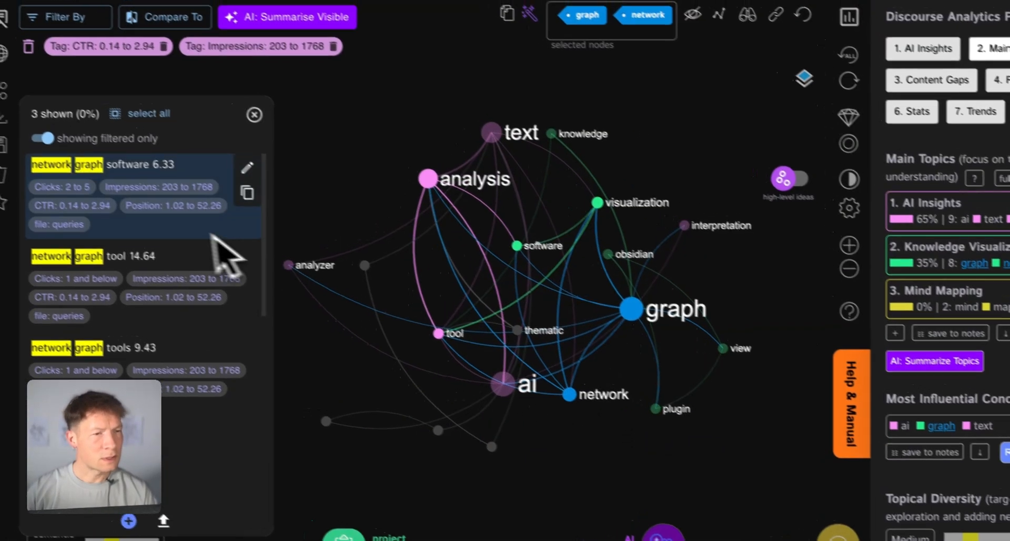
scroll(152, 263, "down", 3)
scroll(192, 263, "up", 3)
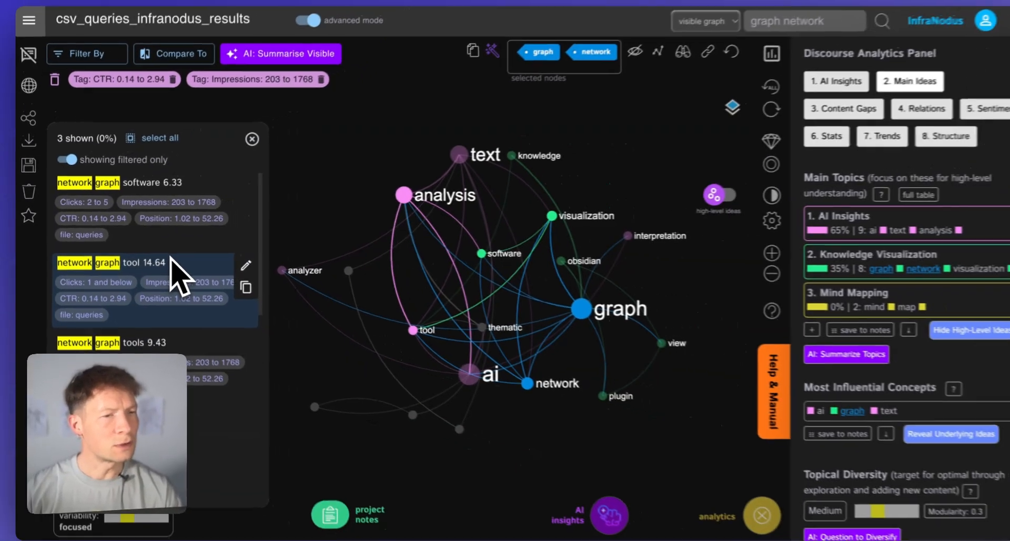
scroll(168, 271, "down", 1)
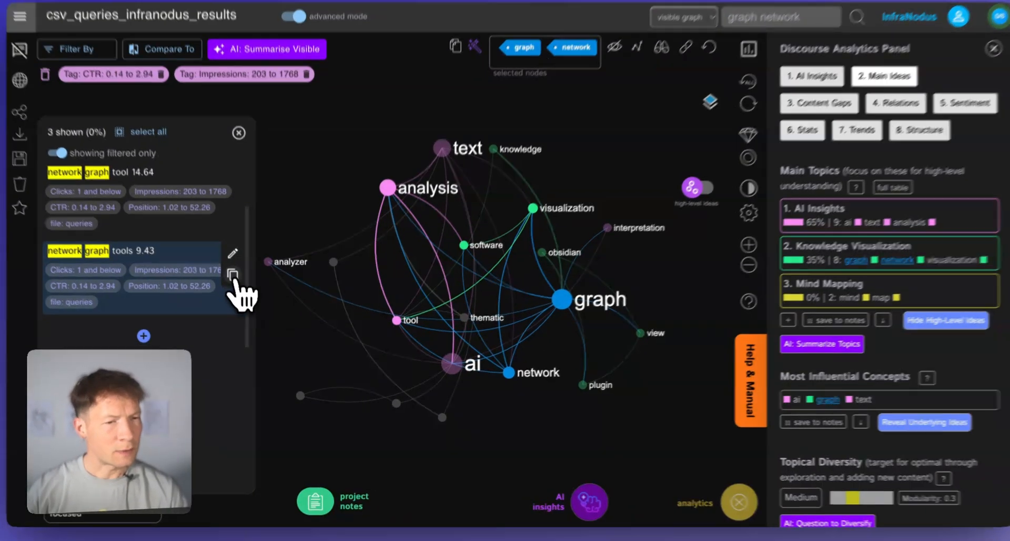
- Copy the query "network graph tools 9.43" into the project notes below "graph analysis ai 11.17", save the notes and close them
left_click(235, 274)
left_click(359, 511)
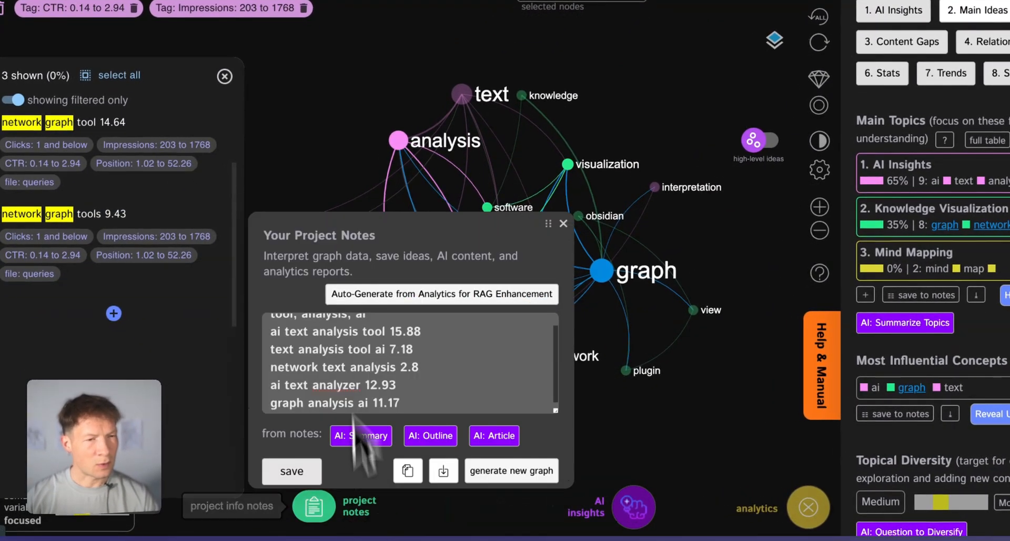
left_click(411, 400)
key("ctrl+v")
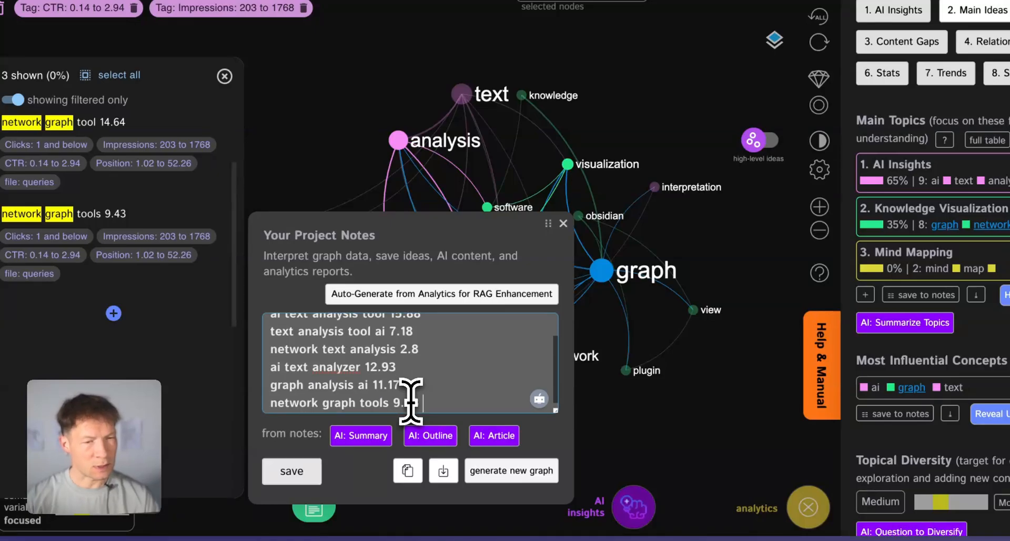
left_click(300, 479)
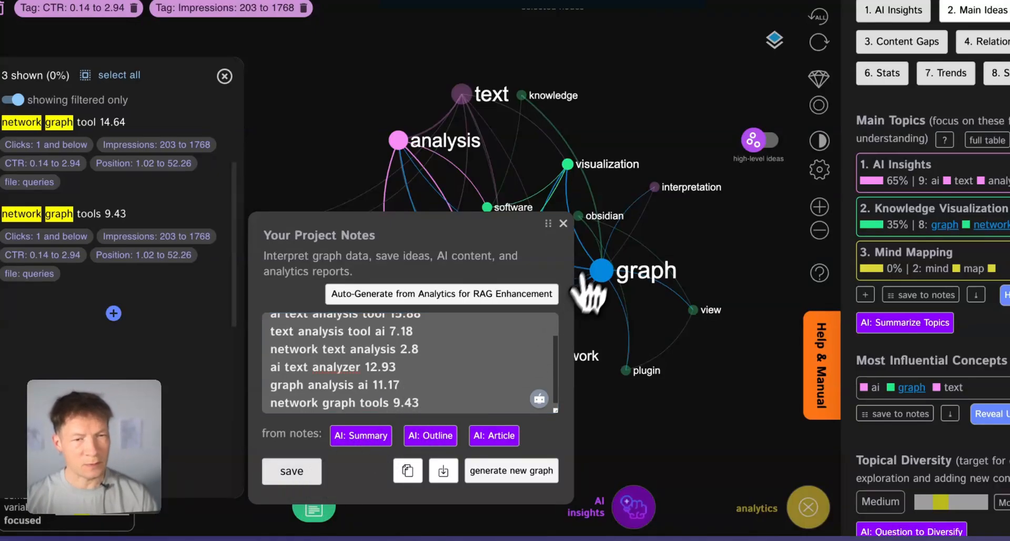
left_click(562, 223)
- Replace "network" with "obsidian" in the node selection alongside "graph" and review the queries that contain both words
left_click(540, 357)
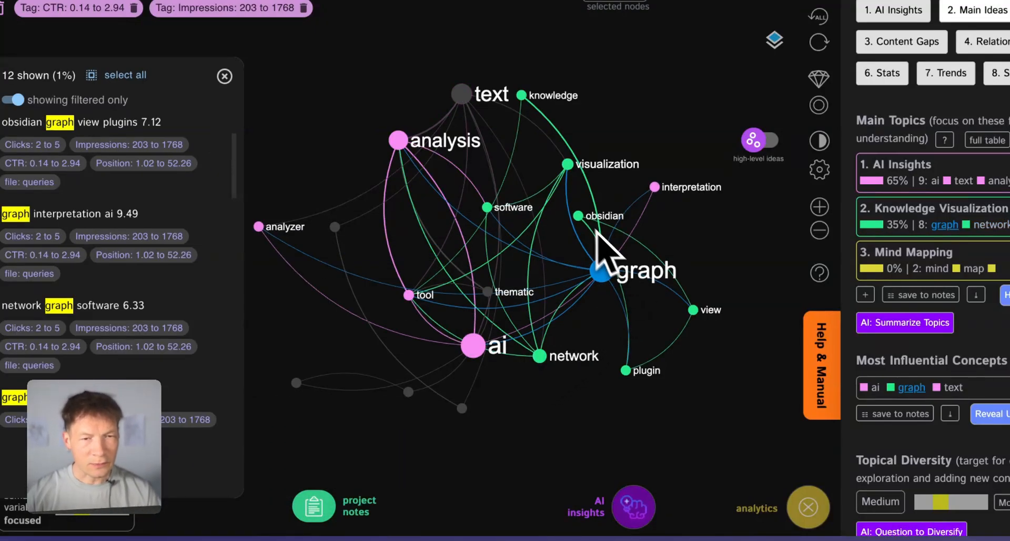
left_click(579, 216)
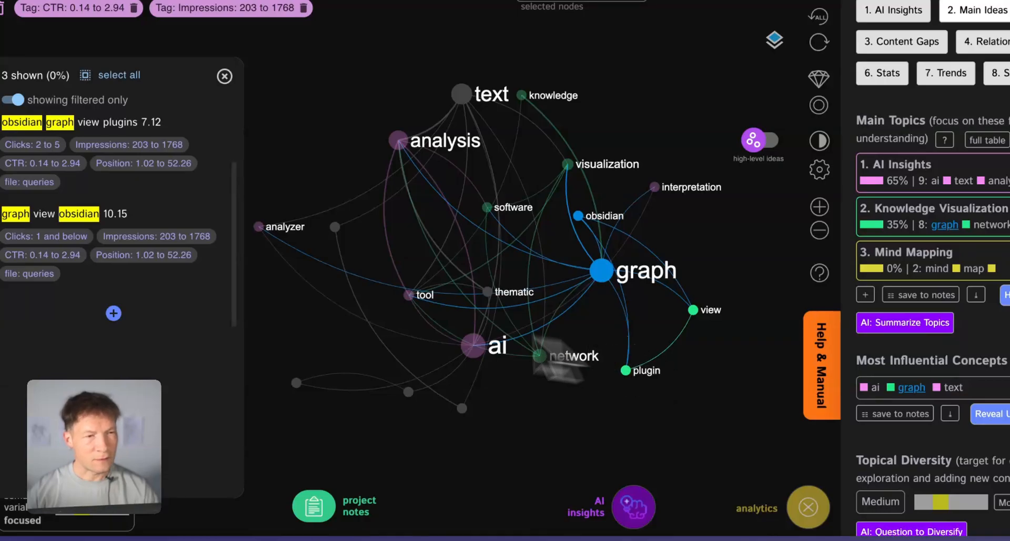
scroll(124, 177, "up", 3)
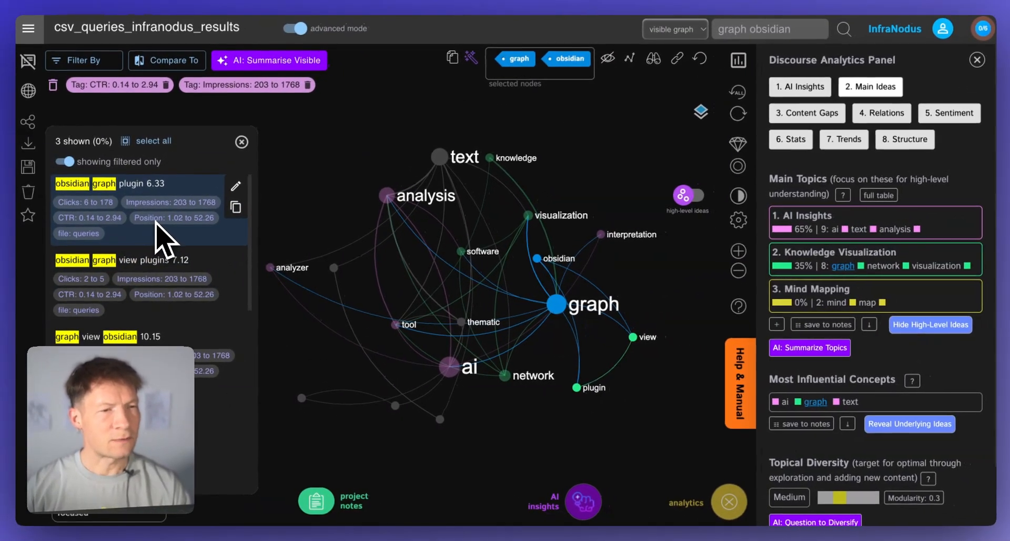
- Copy the query "obsidian graph view plugins 7.12" into the project notes below "network graph tools 9.43", save the notes and close them
scroll(164, 279, "down", 3)
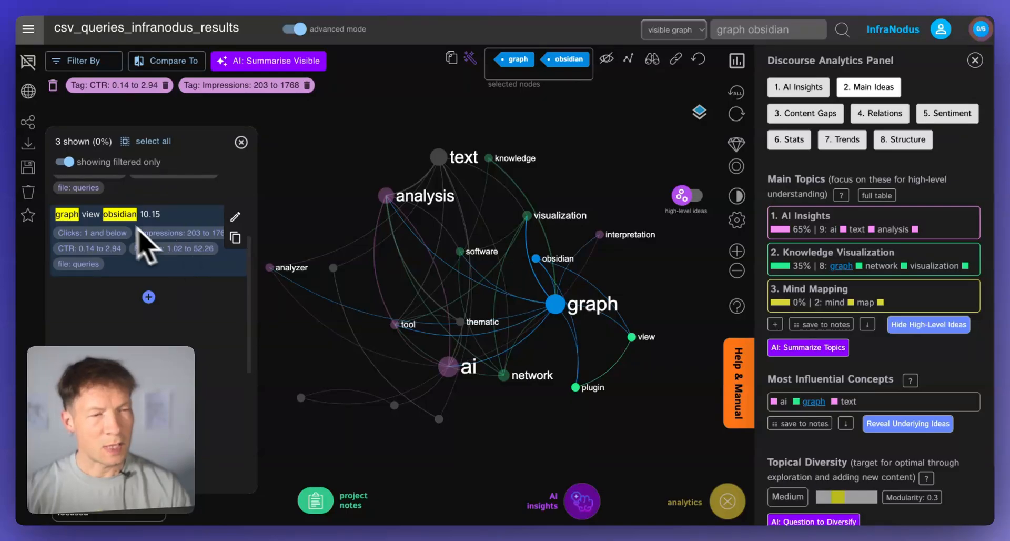
scroll(152, 240, "up", 1)
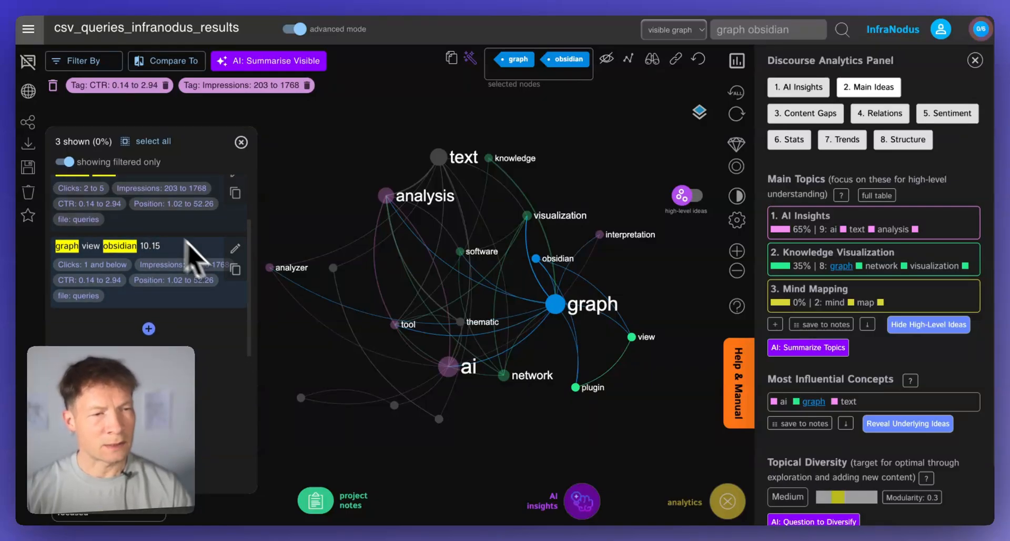
scroll(103, 245, "up", 2)
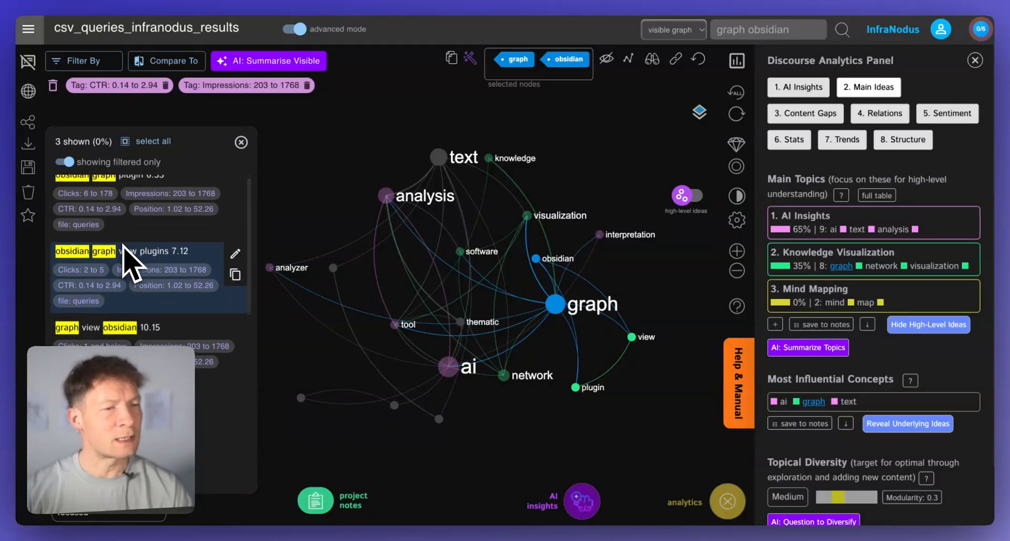
scroll(129, 260, "up", 1)
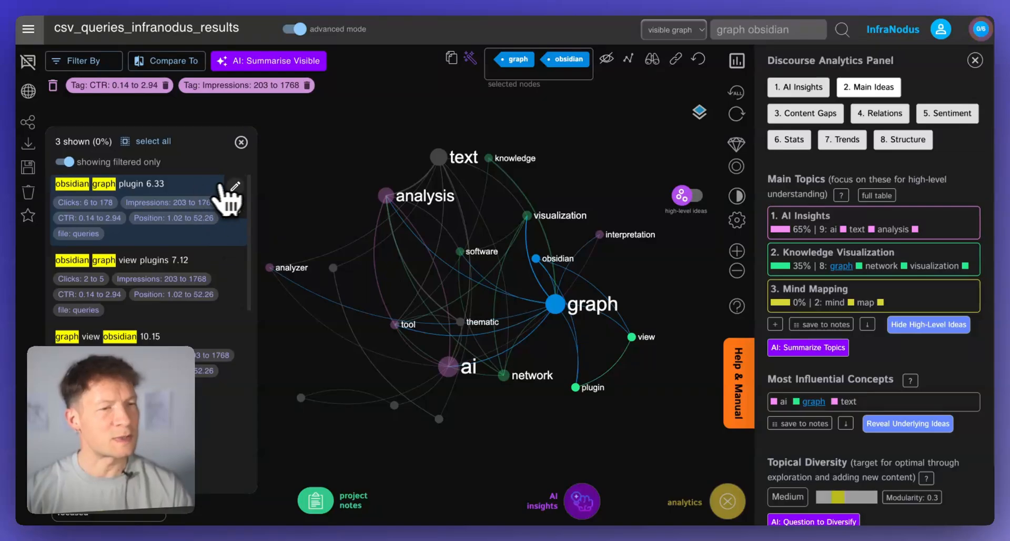
scroll(210, 245, "down", 2)
left_click(235, 245)
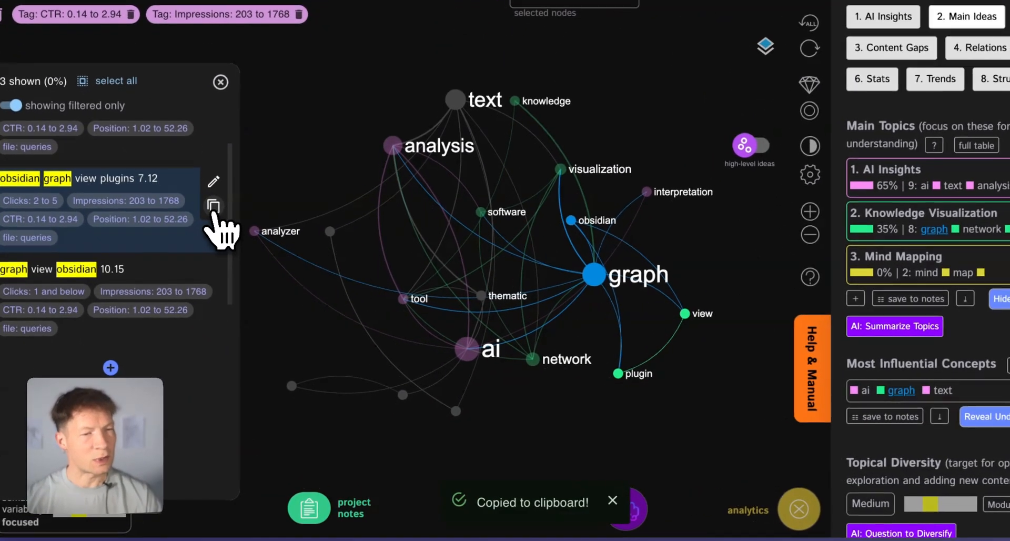
left_click(354, 510)
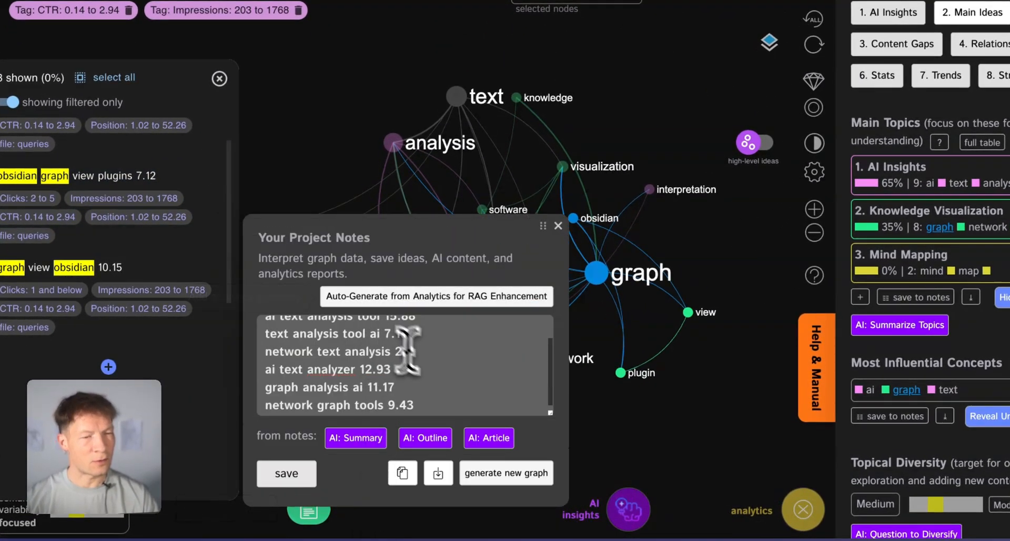
key("Return")
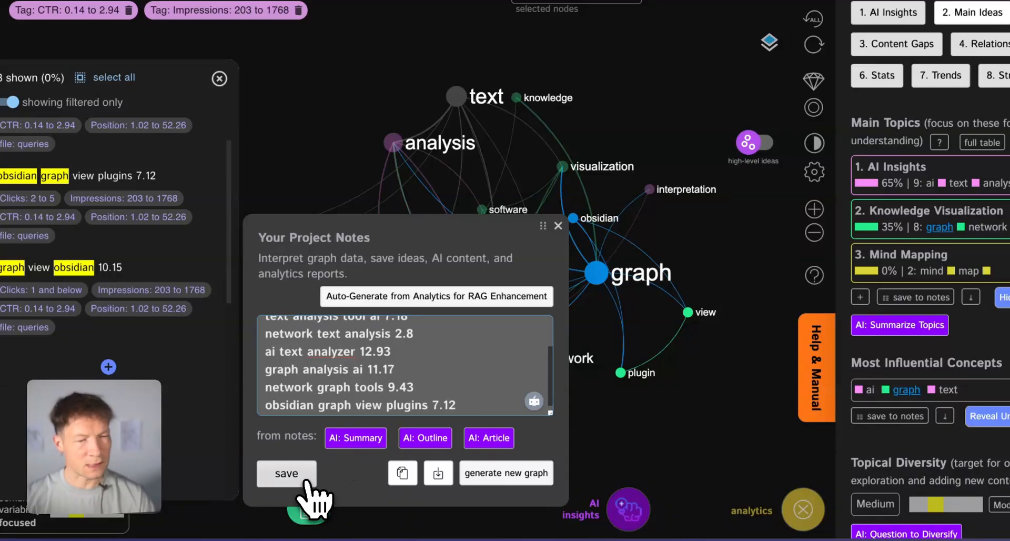
left_click(559, 225)
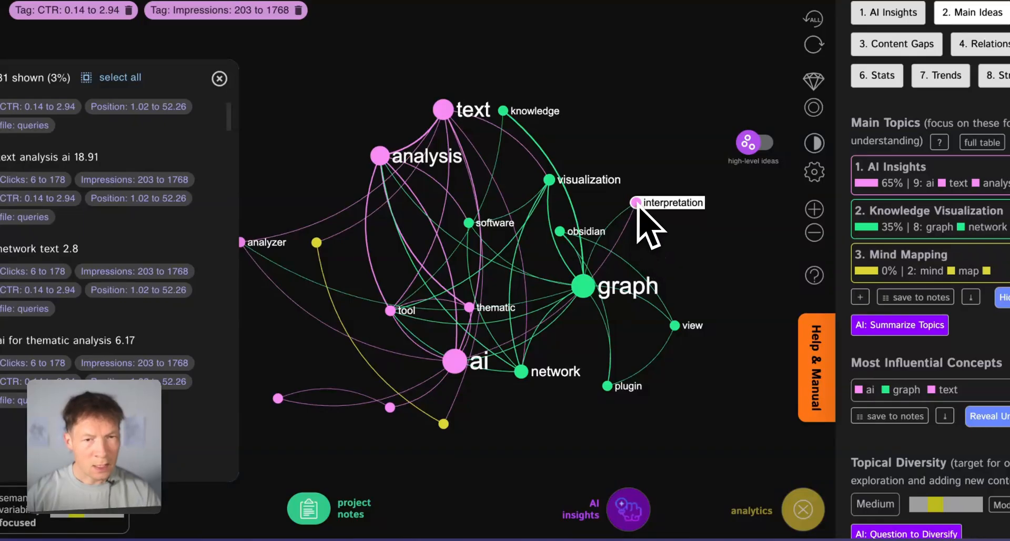
- Filter the queries by the "interpretation" node and start an empty line at the end of the project notes
left_click(638, 205)
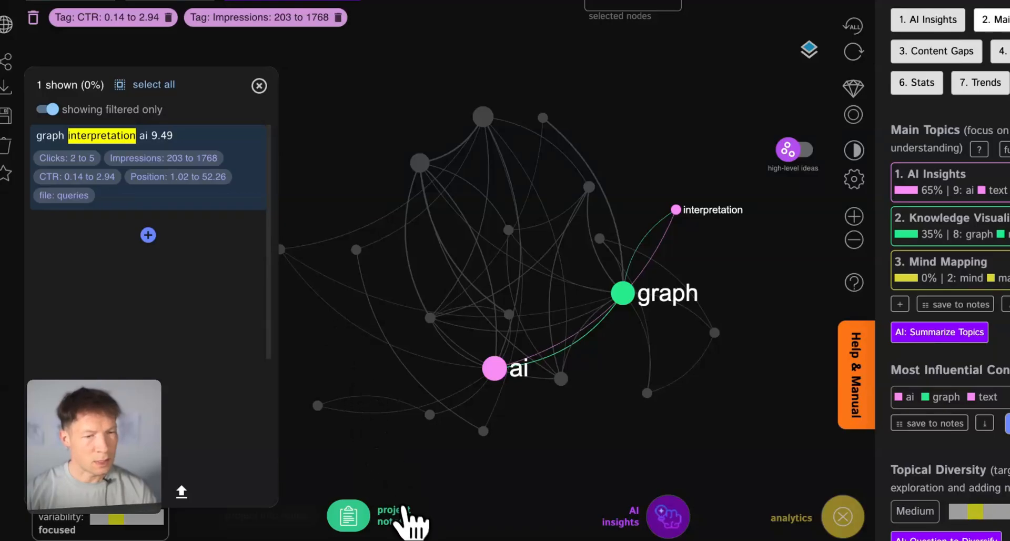
left_click(408, 520)
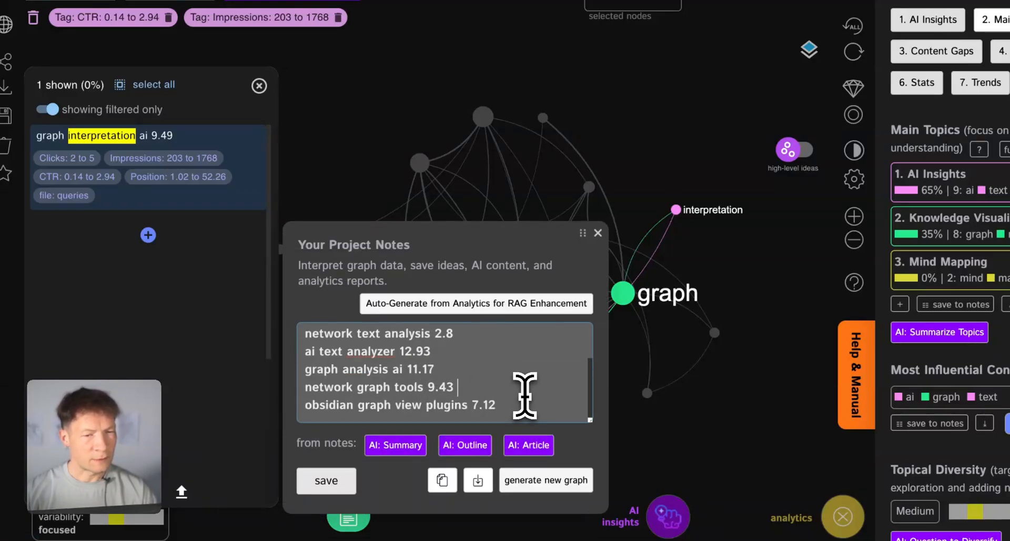
left_click(524, 395)
key("Return")
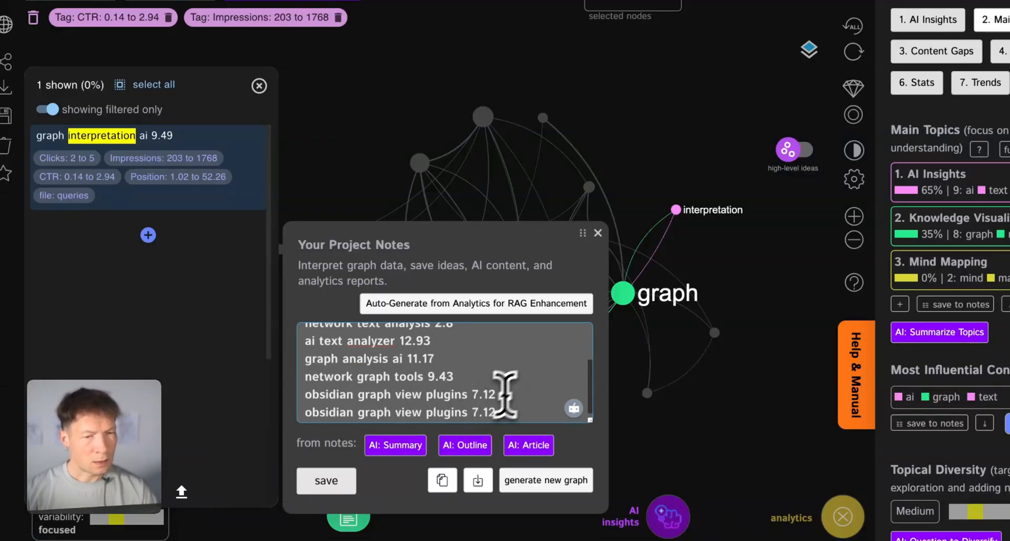
key("shift+Home")
key("BackSpace")
- Copy the query "graph interpretation ai 9.49" into the empty last line of the project notes, save the notes and close them
left_click(253, 166)
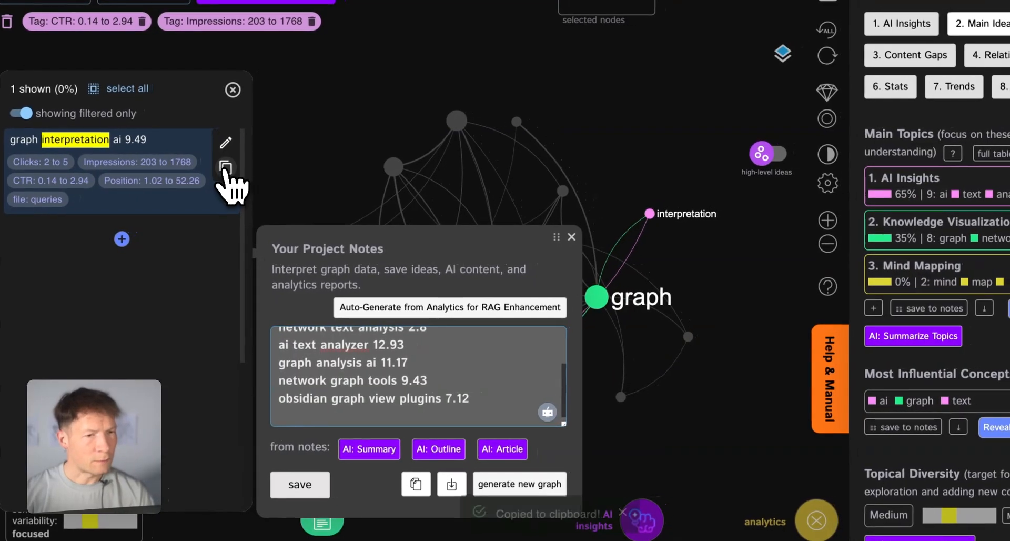
left_click(357, 413)
key("ctrl+v")
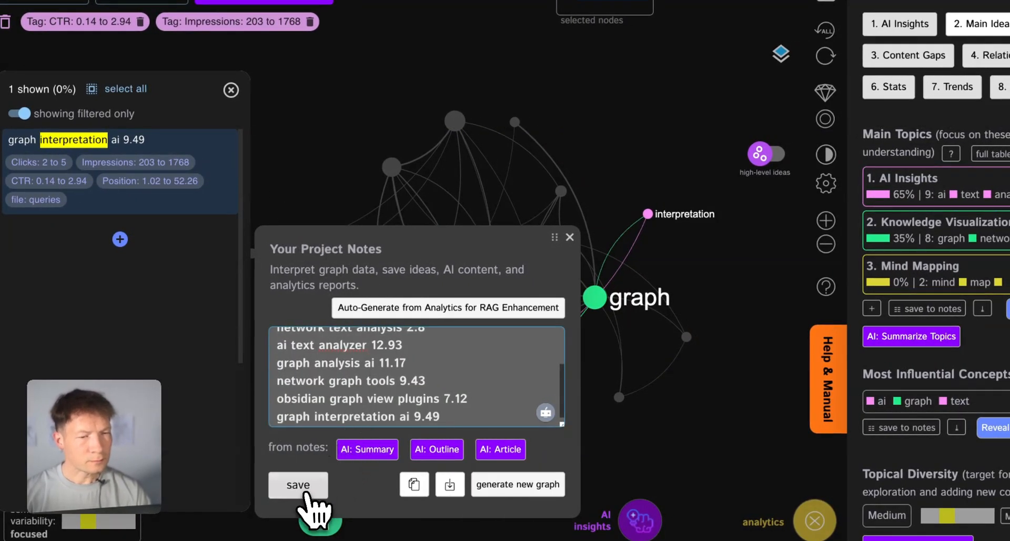
left_click(311, 500)
left_click(570, 237)
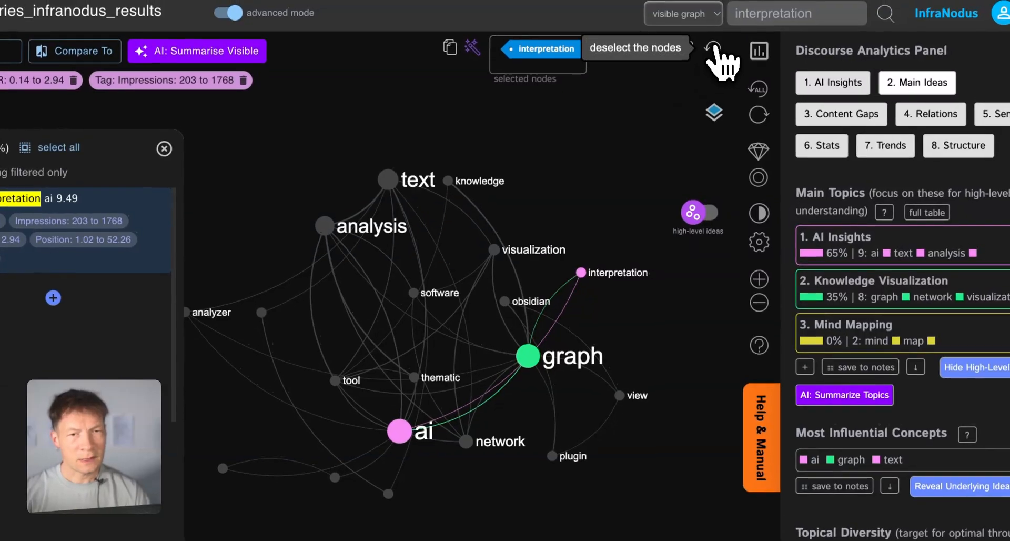
- Replace the "interpretation" selection with the "map" and "mind" nodes, review the queries that contain both, and clear the selection
left_click(715, 46)
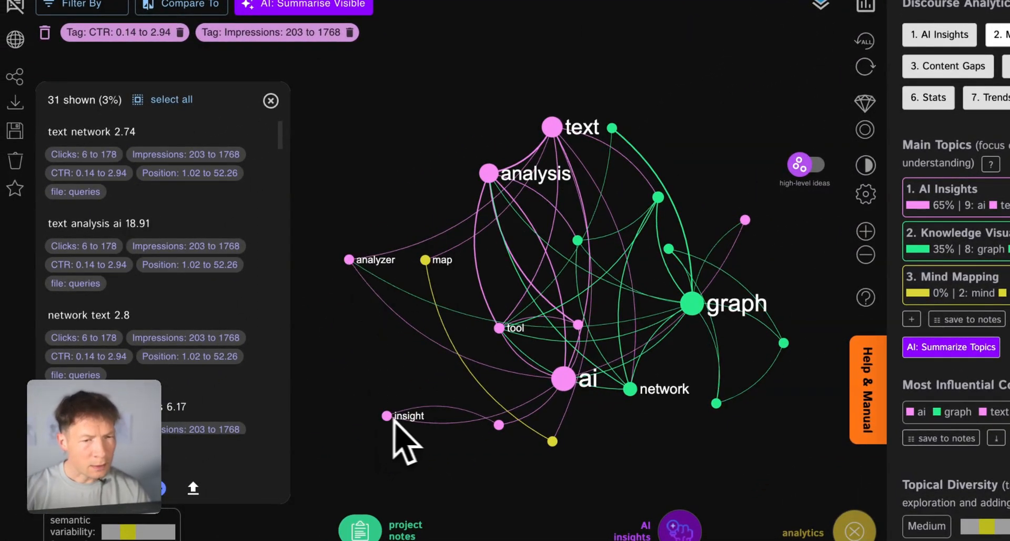
left_click(425, 260)
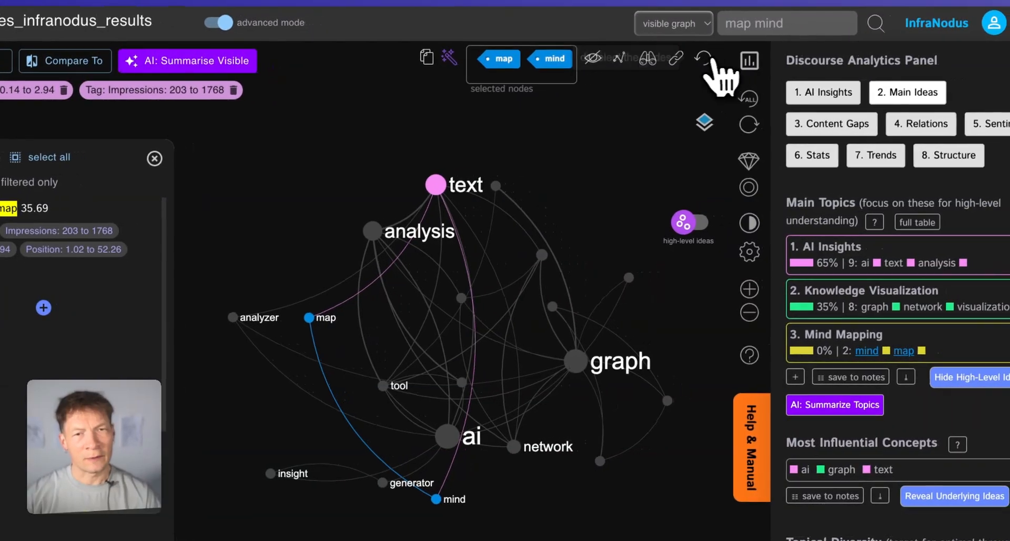
left_click(830, 51)
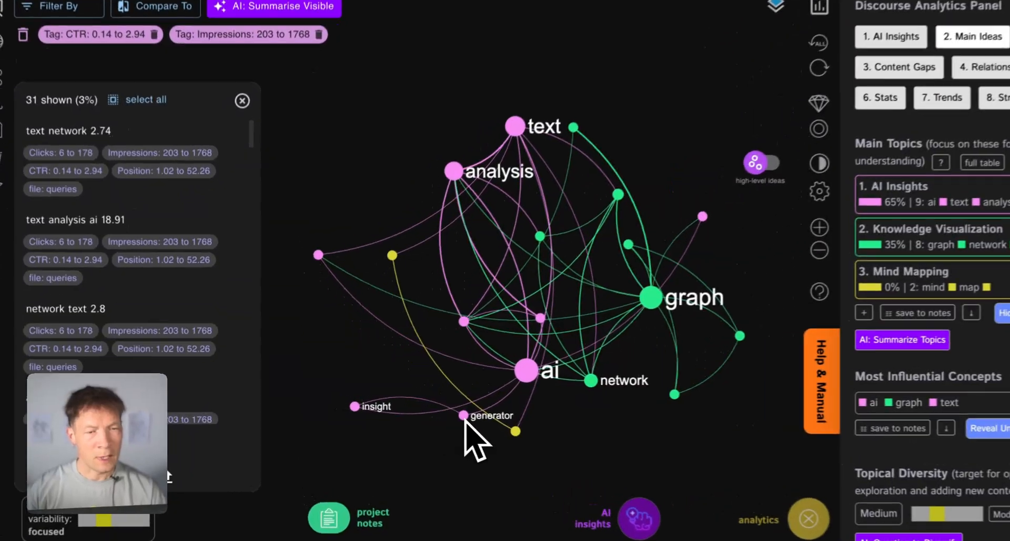
- Select the "generator" node, review the queries that contain it and deselect the node
left_click(431, 414)
left_click(432, 413)
left_click(470, 417)
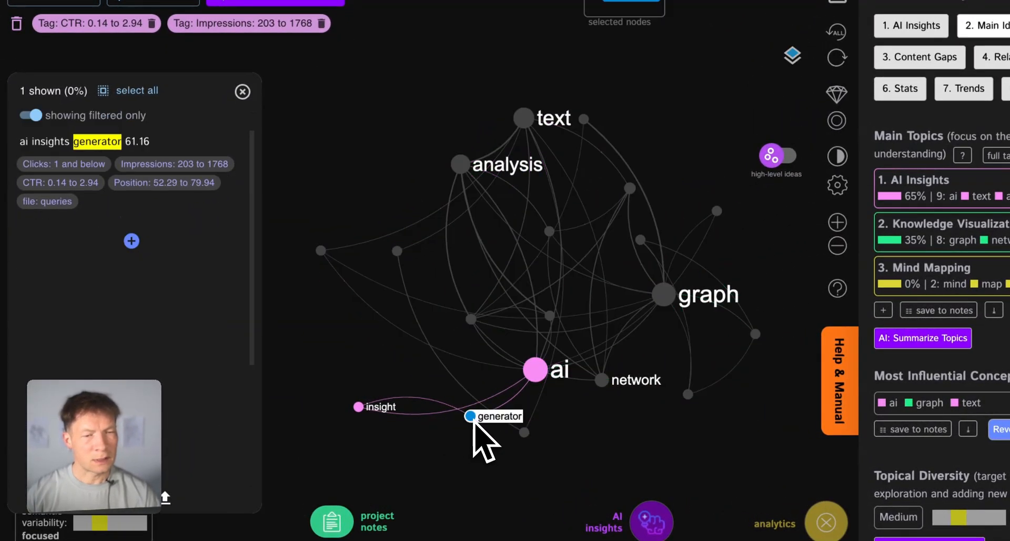
left_click(360, 407)
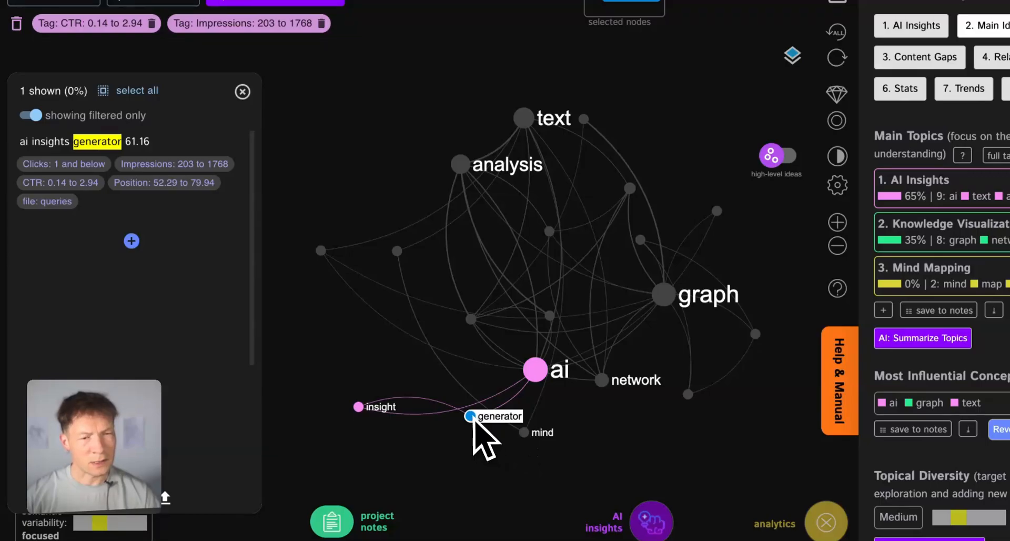
left_click(471, 416)
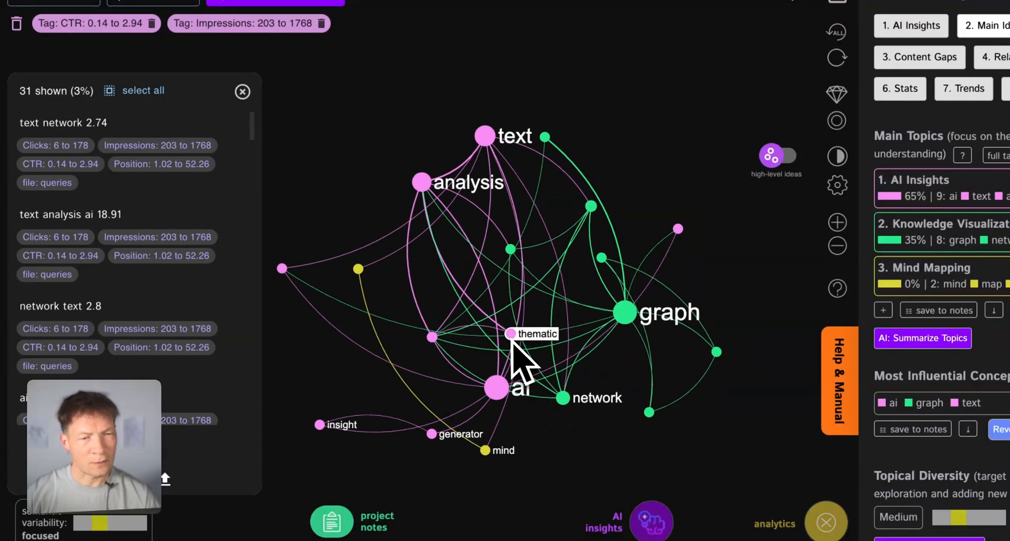
- Select the "thematic" and "analysis" nodes and review the queries that contain both words
left_click(512, 335)
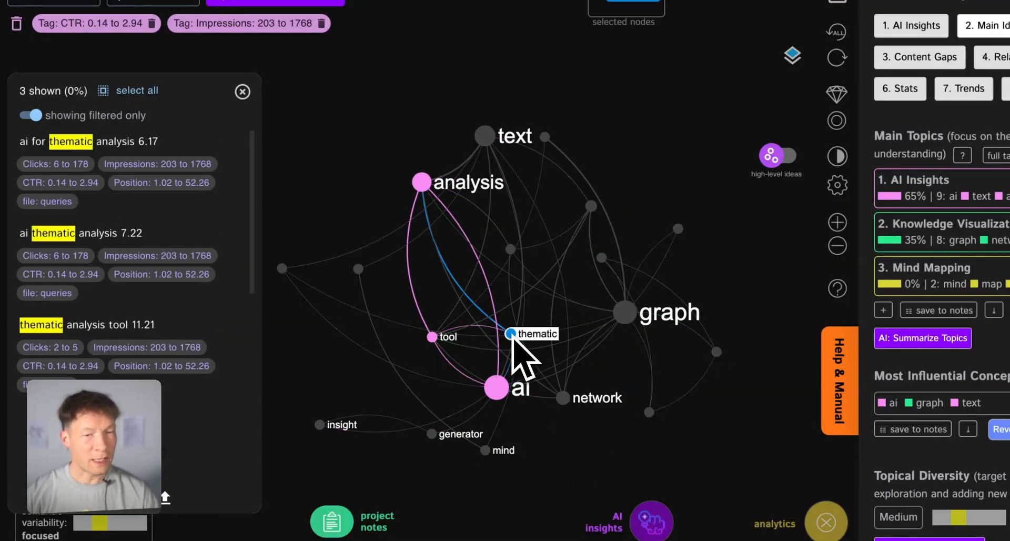
left_click(422, 185)
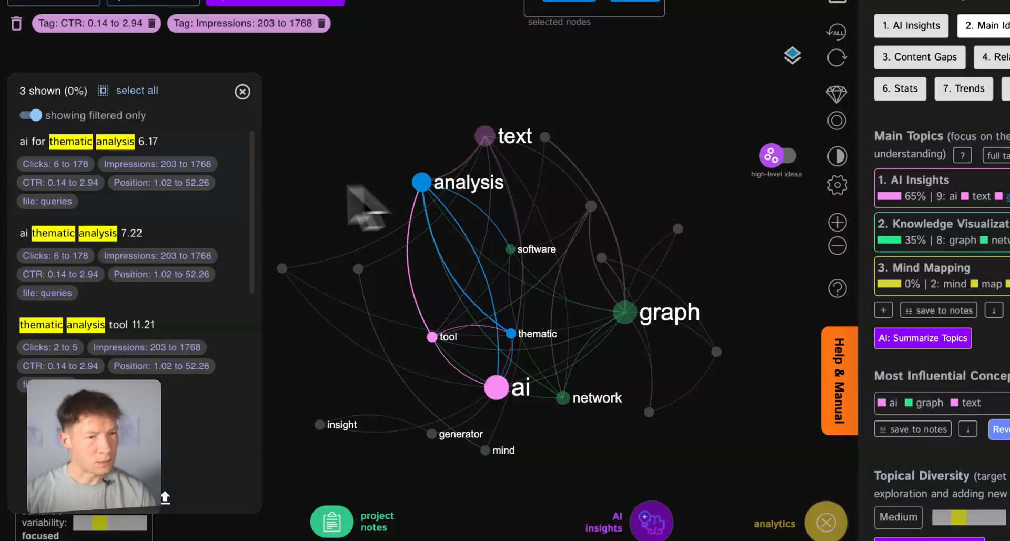
scroll(226, 312, "down", 3)
scroll(200, 287, "up", 3)
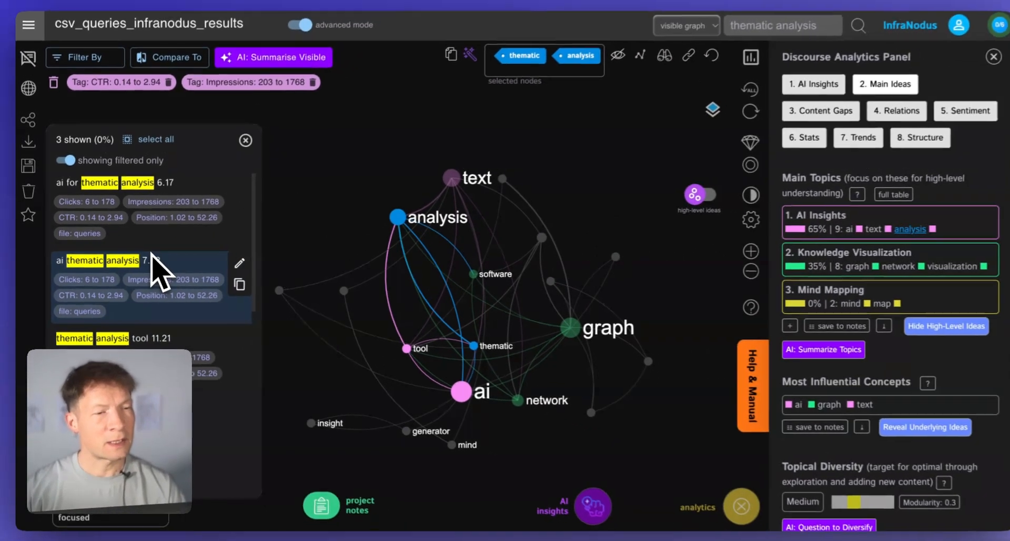
scroll(177, 273, "down", 2)
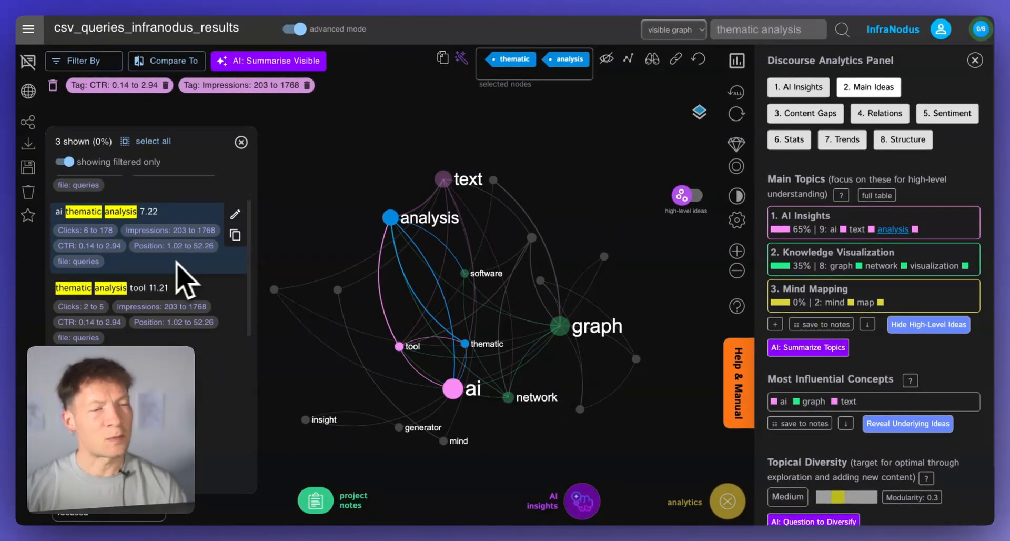
scroll(238, 252, "up", 1)
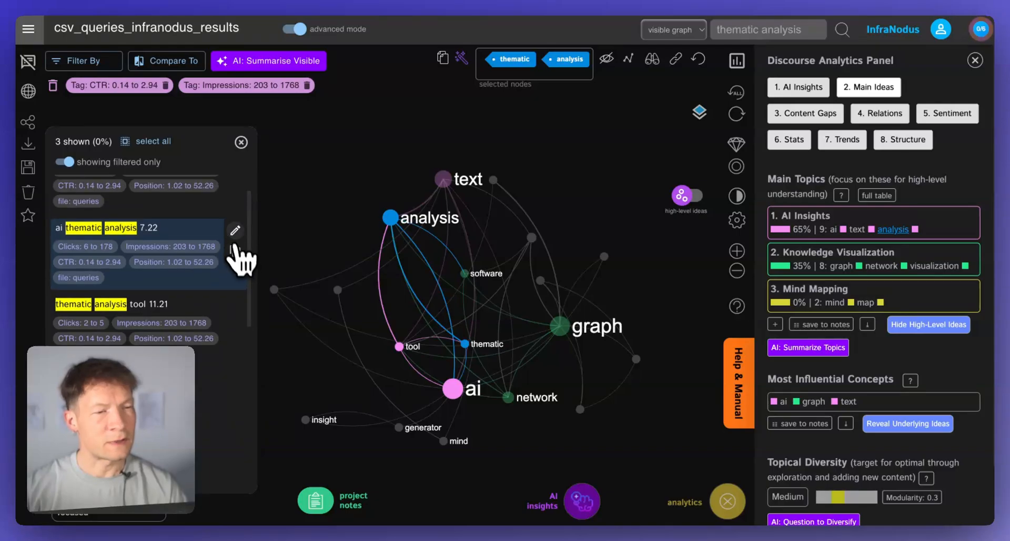
- Copy the query "ai thematic analysis 7.22" into the project notes below "graph interpretation ai 9.49" and save the notes
left_click(236, 251)
left_click(379, 508)
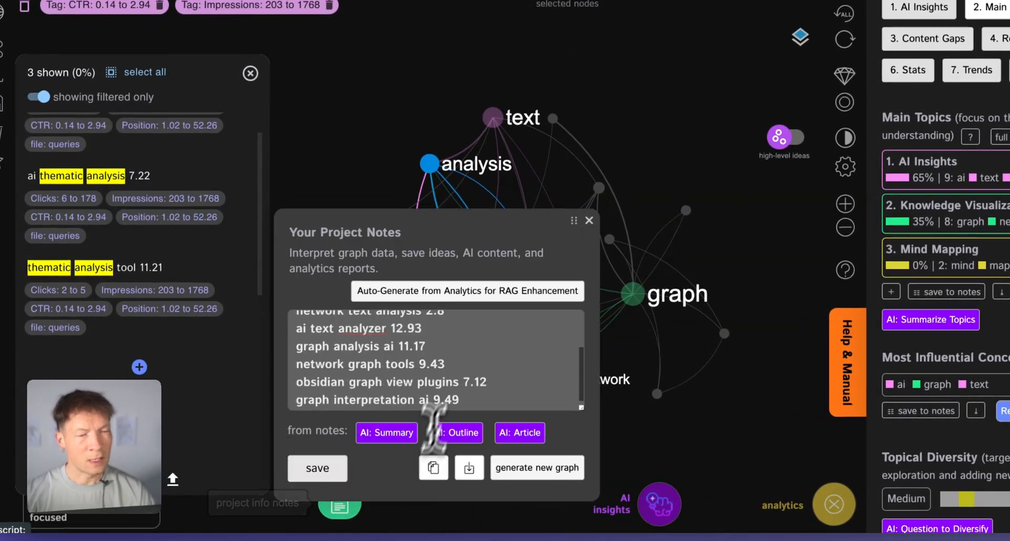
key("Return")
key("ctrl+v")
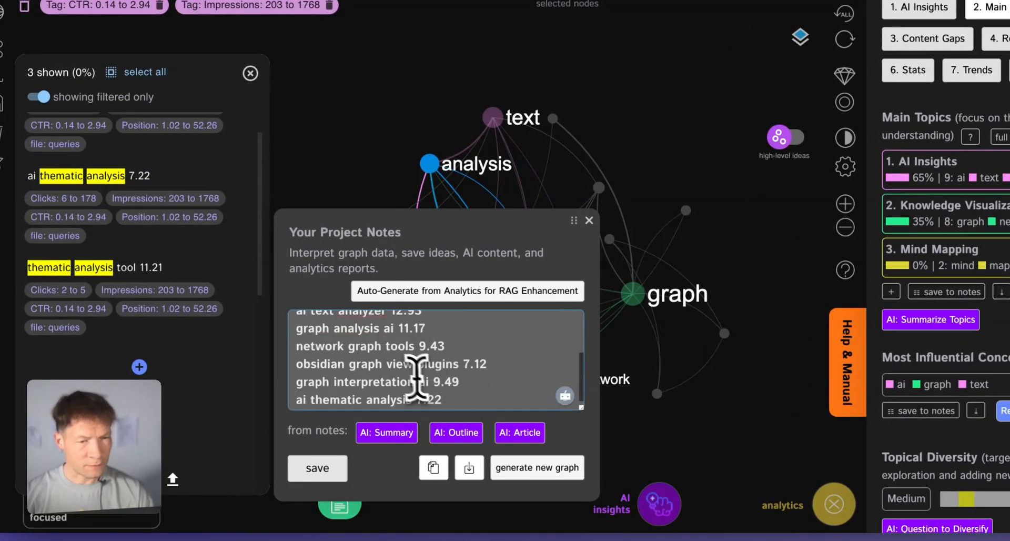
scroll(428, 372, "up", 3)
left_click(324, 468)
- Review the full list of saved queries and their positions in the project notes, comparing recurring terms such as "graph" and "ai thematic analysis"
scroll(386, 375, "up", 2)
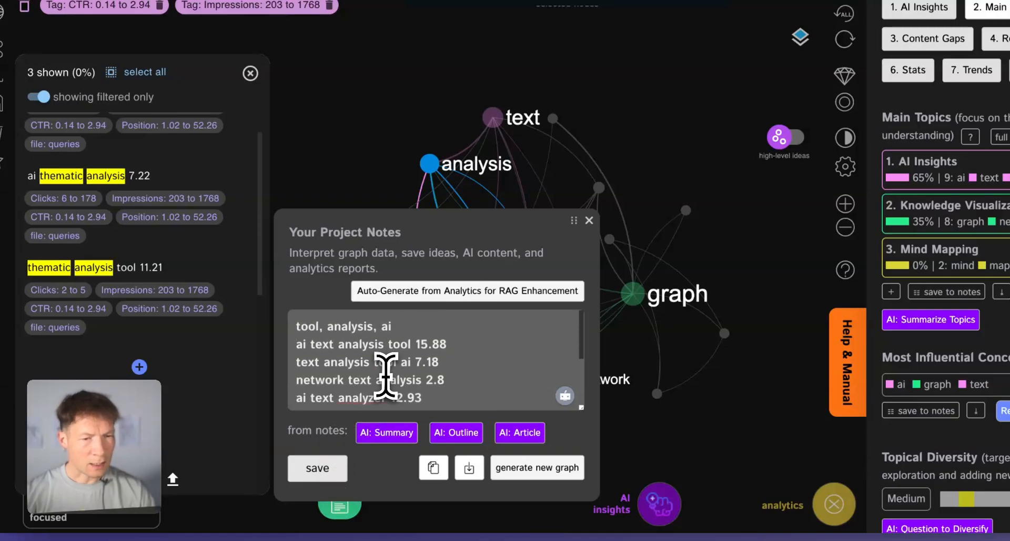
scroll(359, 372, "down", 1)
scroll(358, 380, "up", 1)
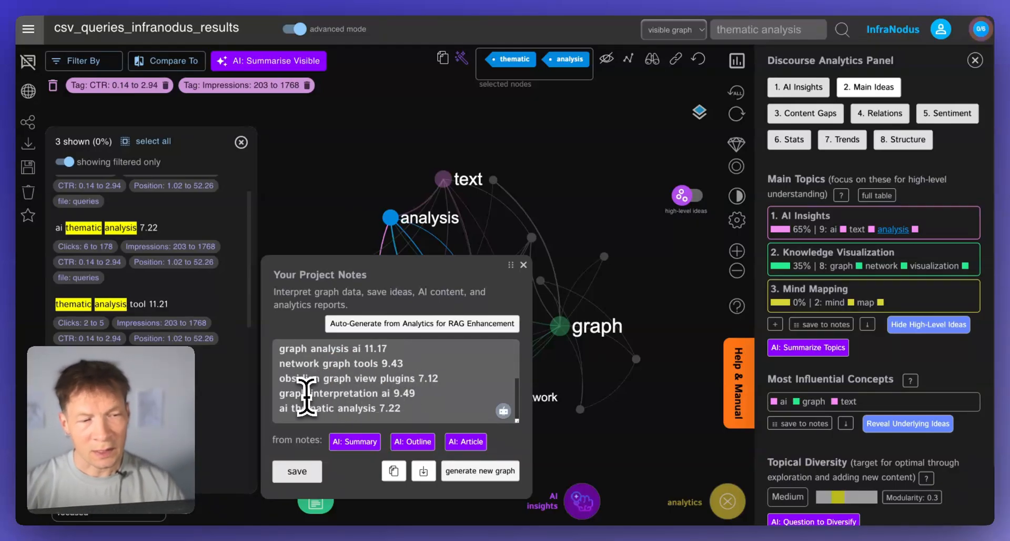
left_click_drag(281, 408, 380, 409)
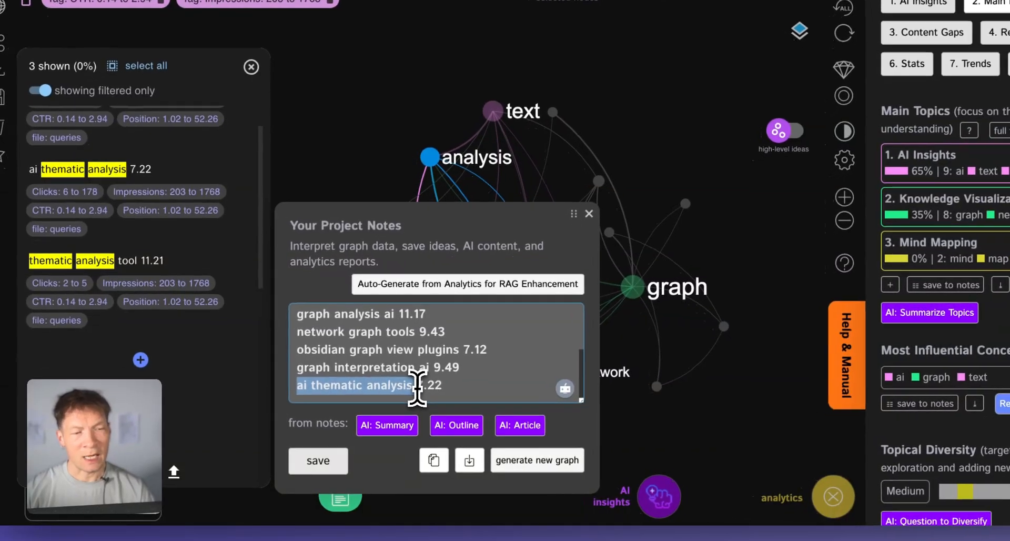
scroll(452, 371, "up", 5)
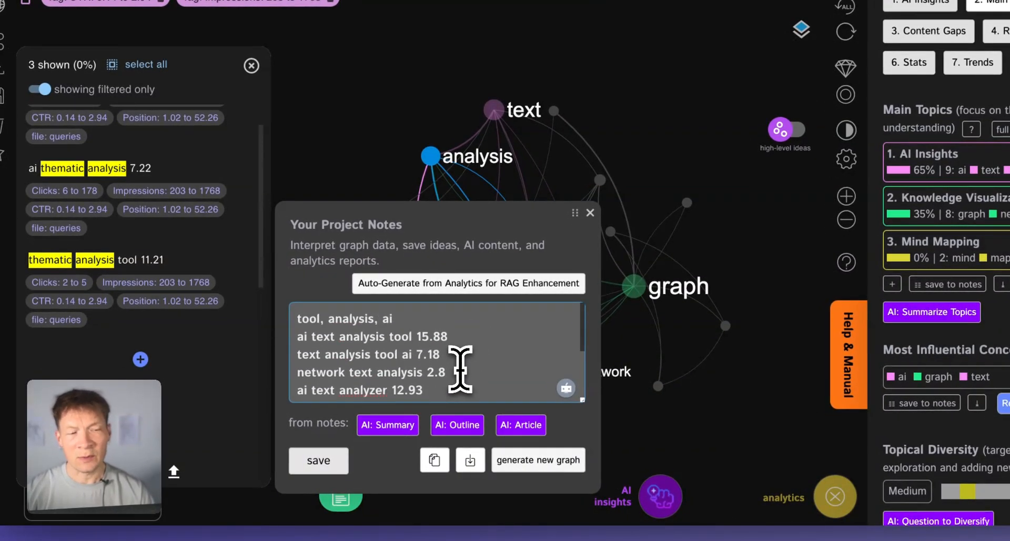
scroll(461, 369, "down", 5)
scroll(416, 371, "up", 5)
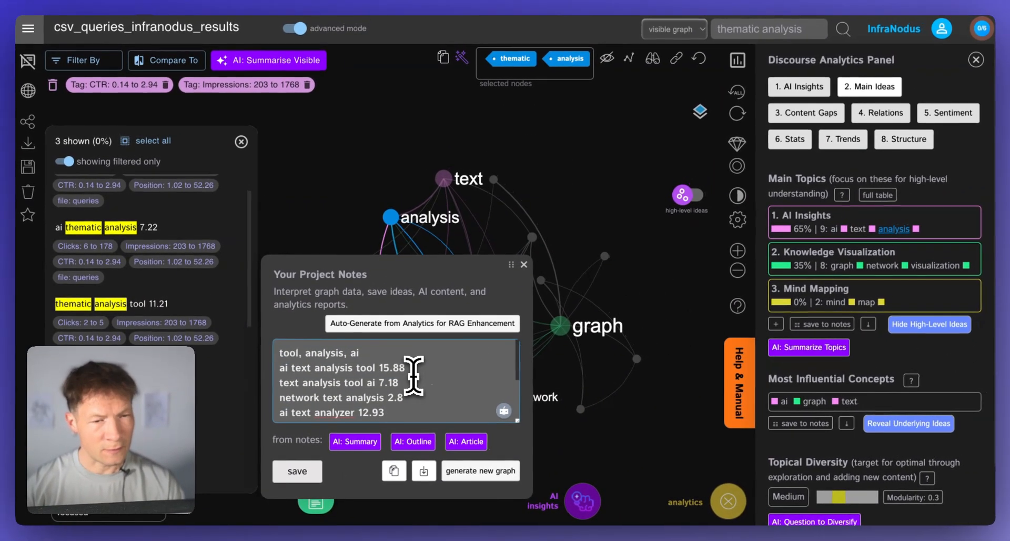
scroll(388, 419, "down", 2)
scroll(405, 363, "up", 5)
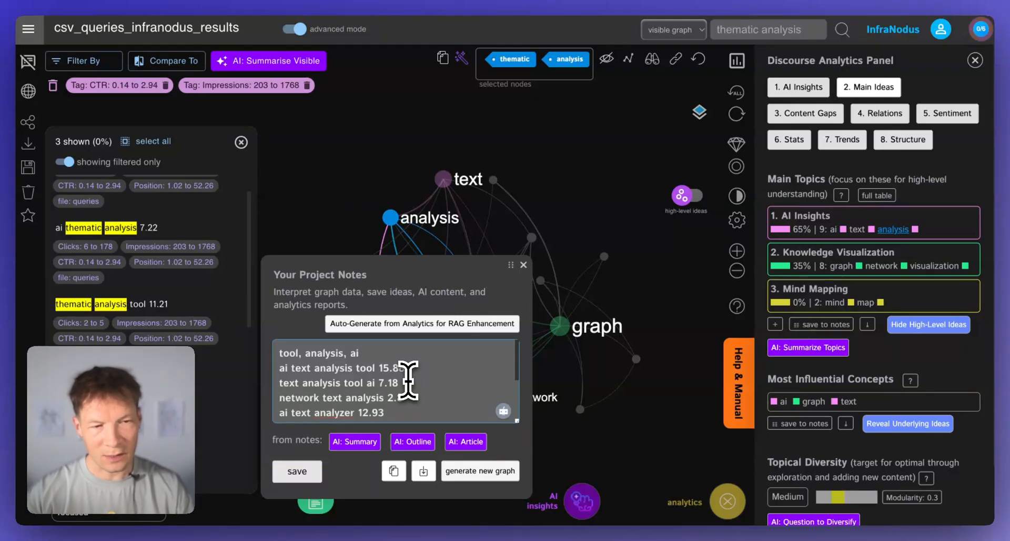
scroll(403, 379, "down", 3)
double_click(335, 367)
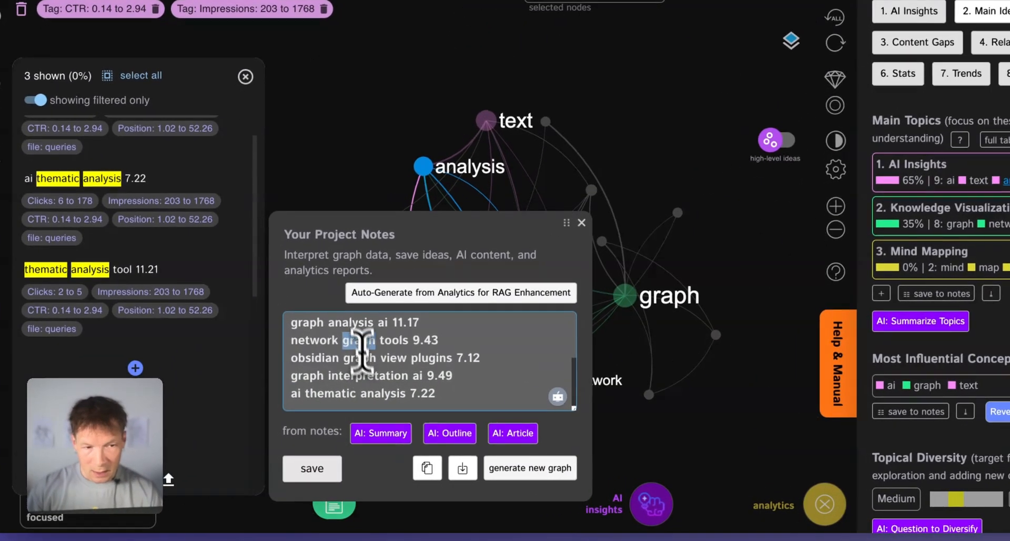
scroll(396, 371, "up", 3)
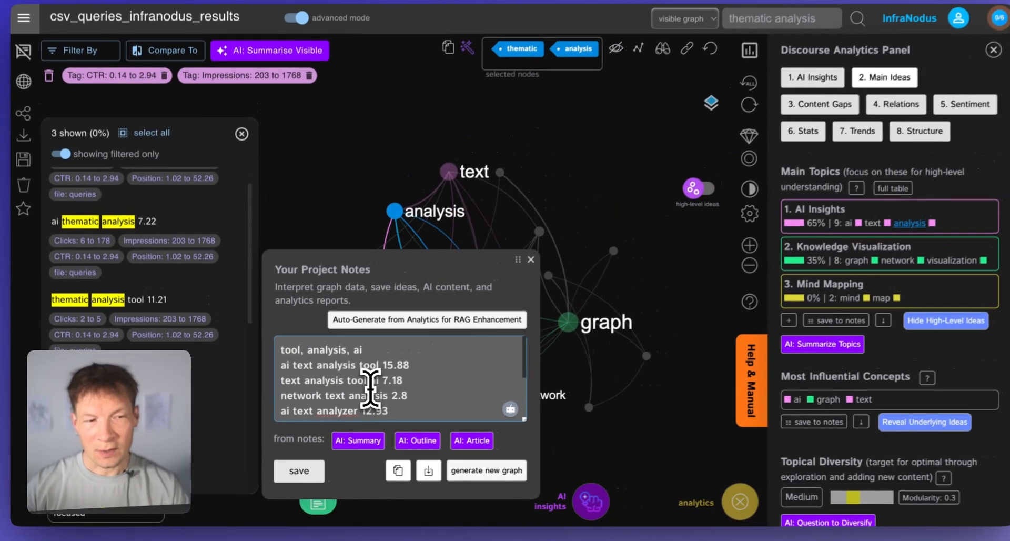
- Review the remaining saved queries in the project notes down to "ai thematic analysis 7.22" and close the notes
scroll(388, 371, "down", 1)
scroll(358, 390, "down", 2)
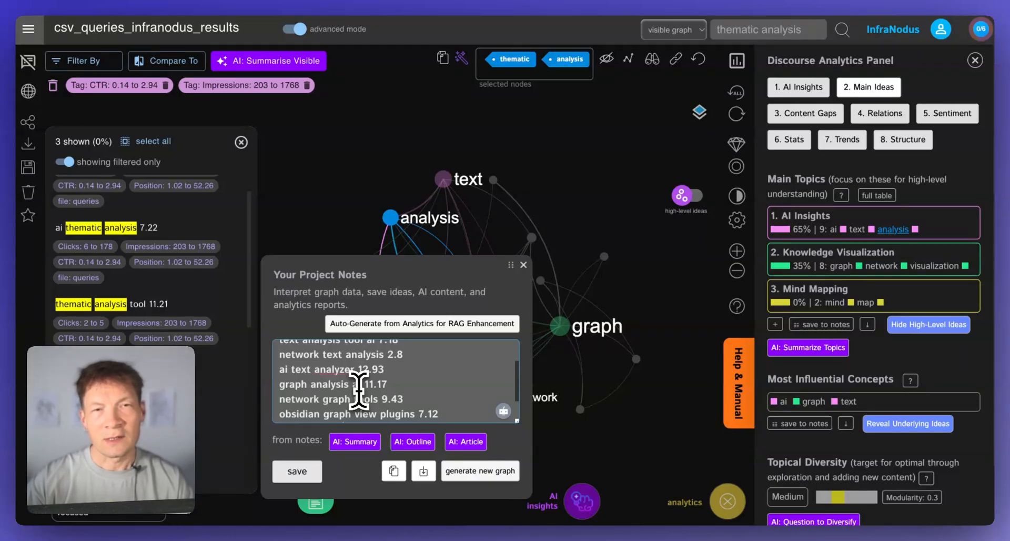
scroll(372, 394, "down", 2)
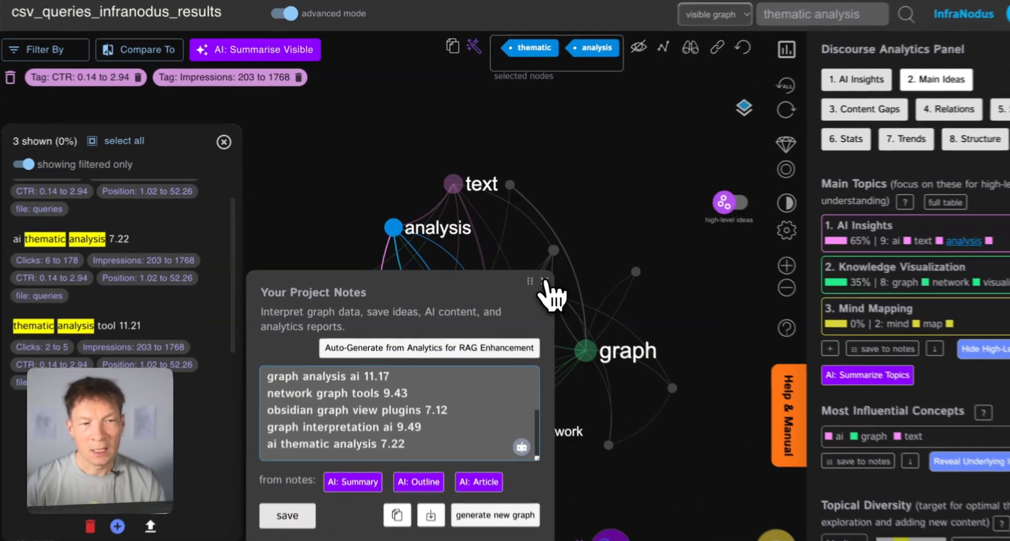
left_click(525, 264)
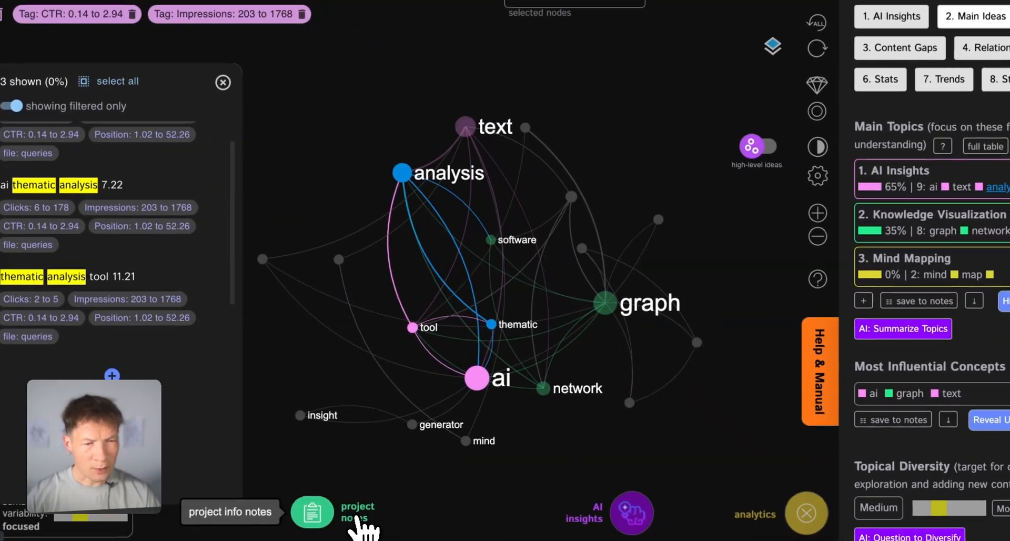
left_click(311, 510)
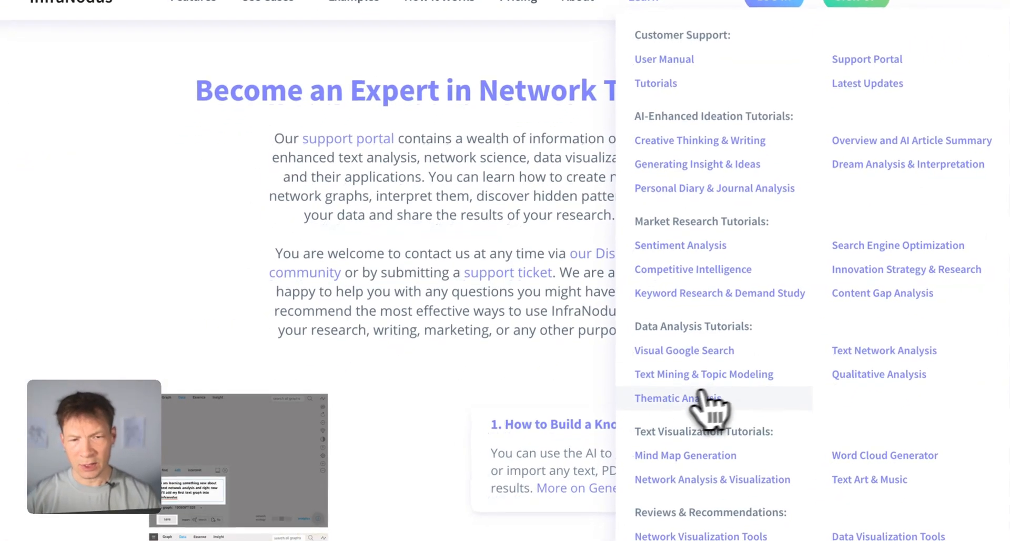
- Open the Thematic Analysis tutorial on the InfraNodus website and skim its coding approaches and its challenges, strengths and weaknesses
left_click(703, 393)
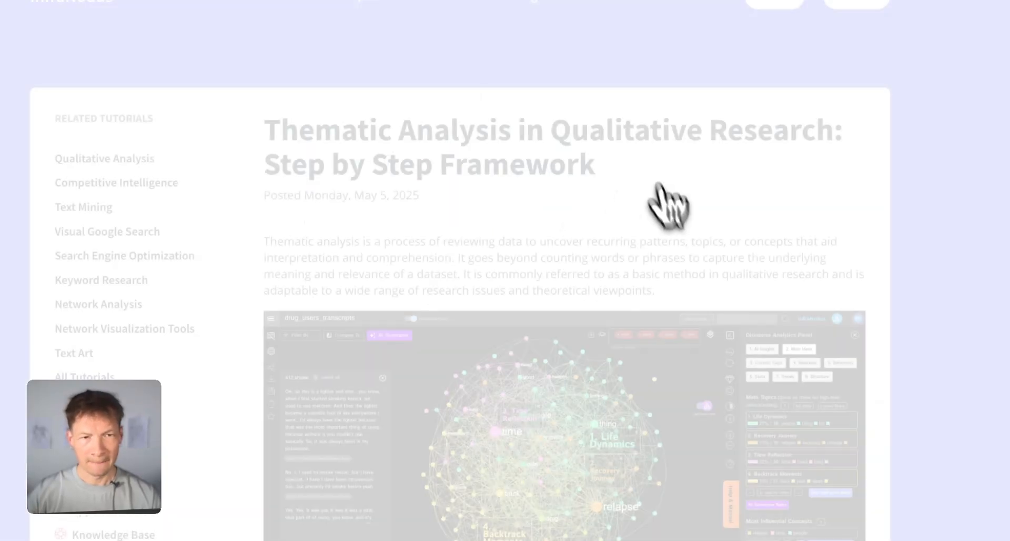
scroll(454, 249, "down", 12)
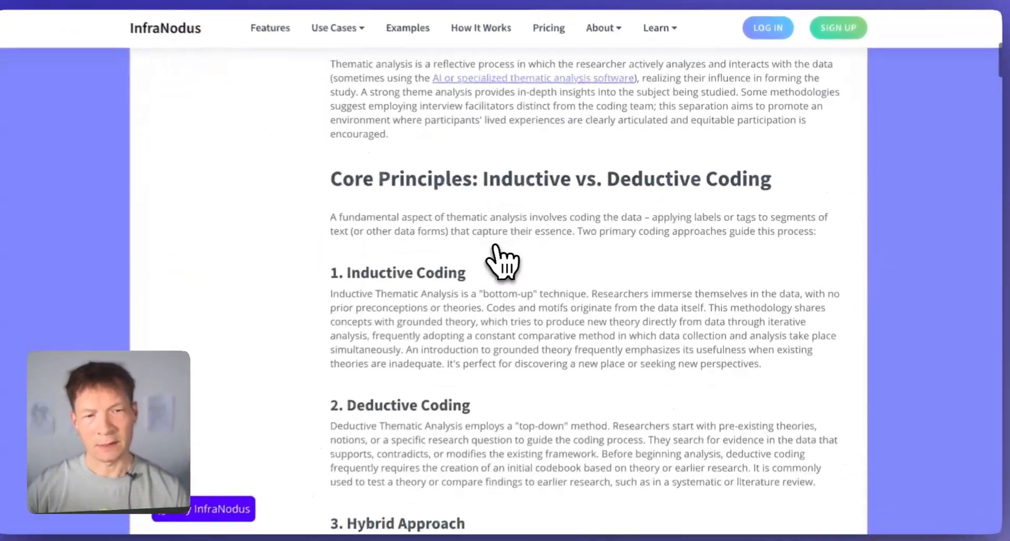
scroll(494, 258, "down", 15)
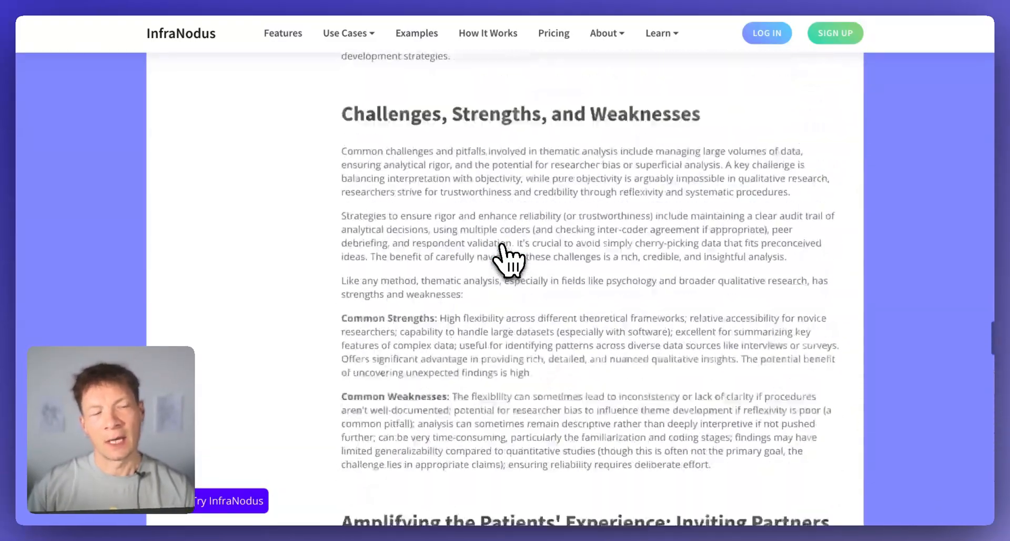
scroll(504, 247, "up", 15)
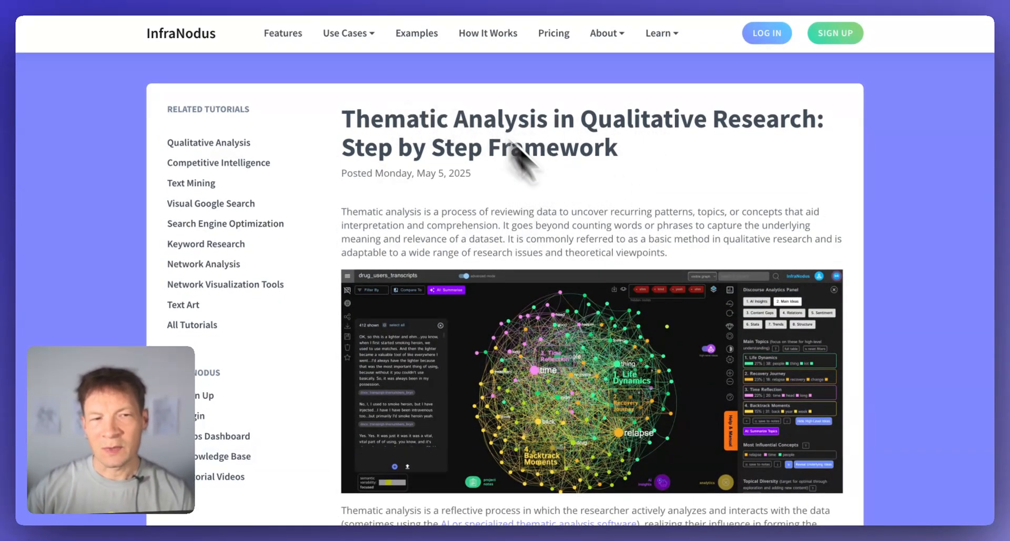
scroll(484, 259, "down", 15)
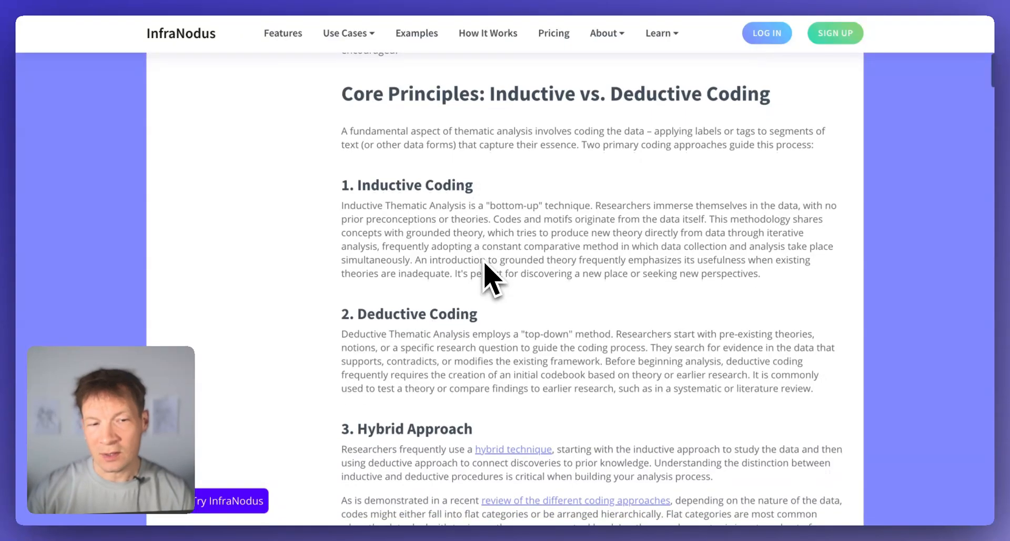
scroll(485, 264, "down", 3)
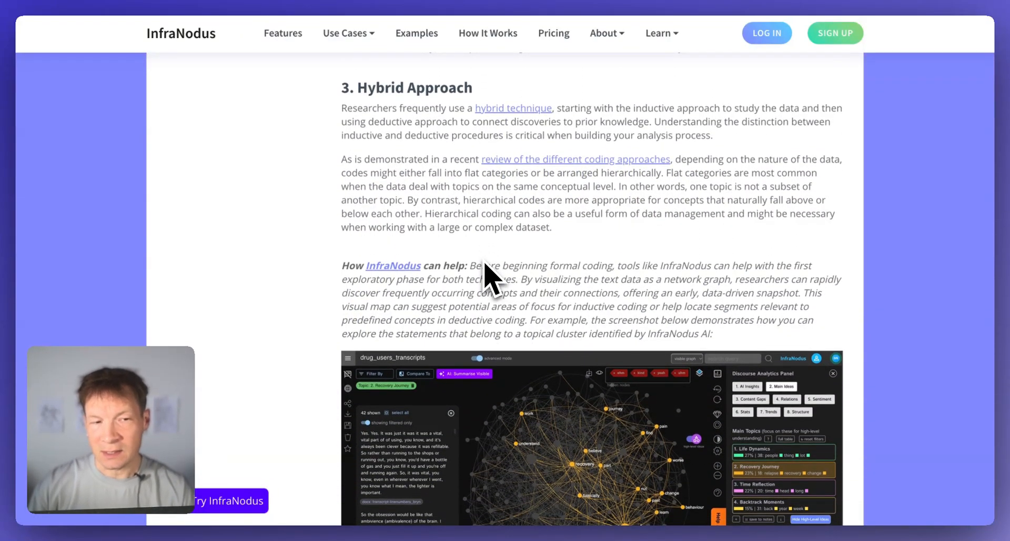
- Re-examine the tutorial's introduction and Hybrid Approach section, and highlight the "Thematic Analysis in Qualitative Research" title to check its wording
scroll(485, 275, "up", 20)
scroll(512, 259, "down", 5)
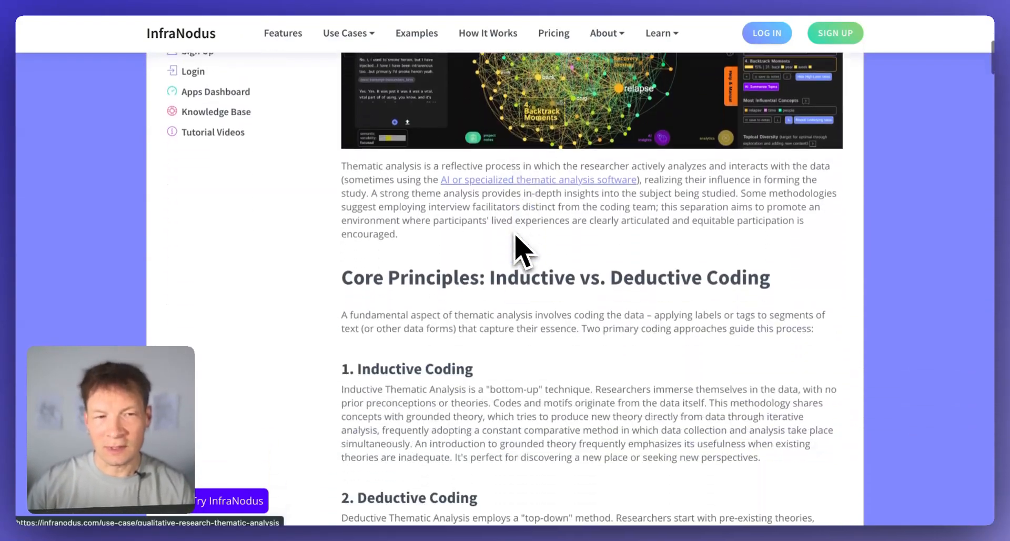
scroll(521, 251, "down", 2)
scroll(521, 252, "down", 10)
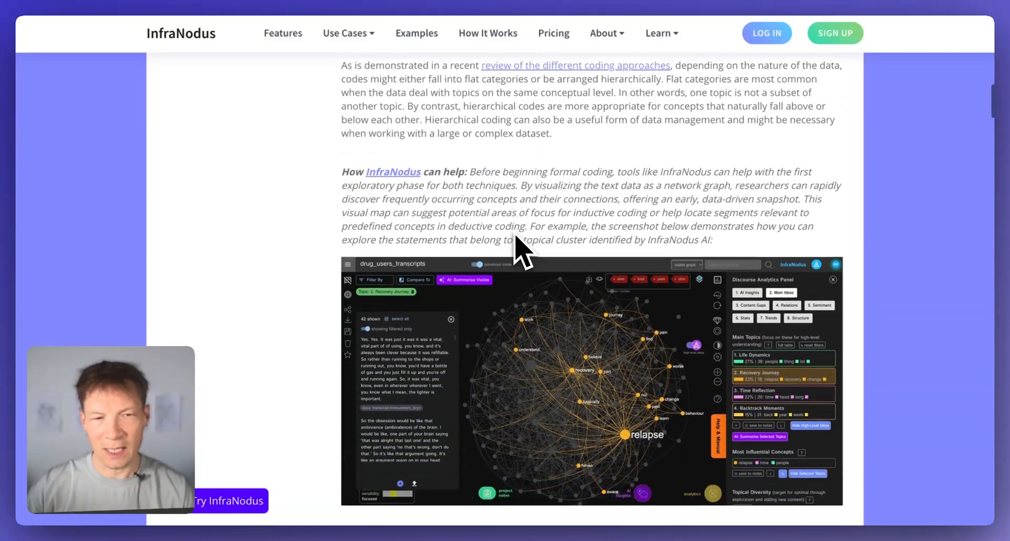
scroll(515, 245, "up", 15)
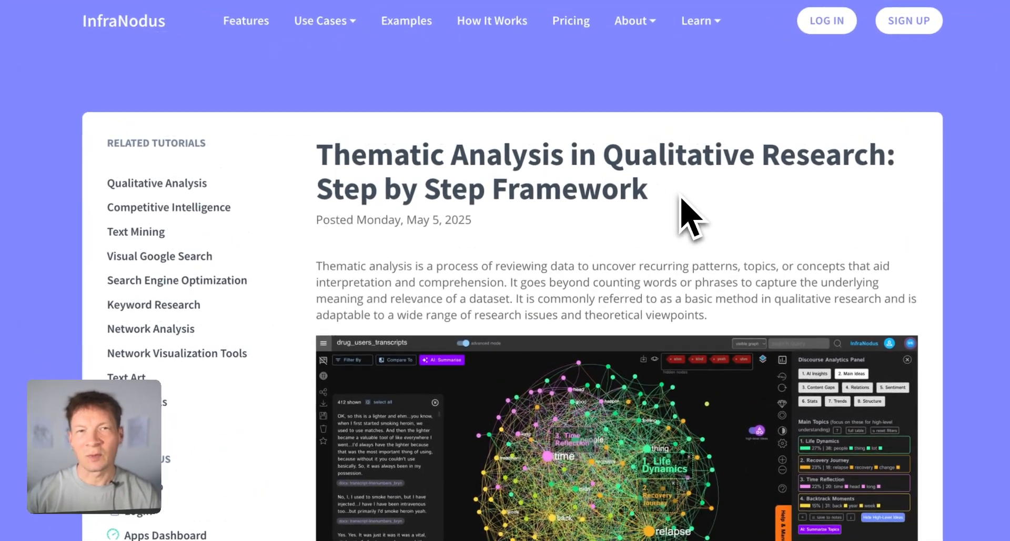
left_click_drag(662, 197, 482, 177)
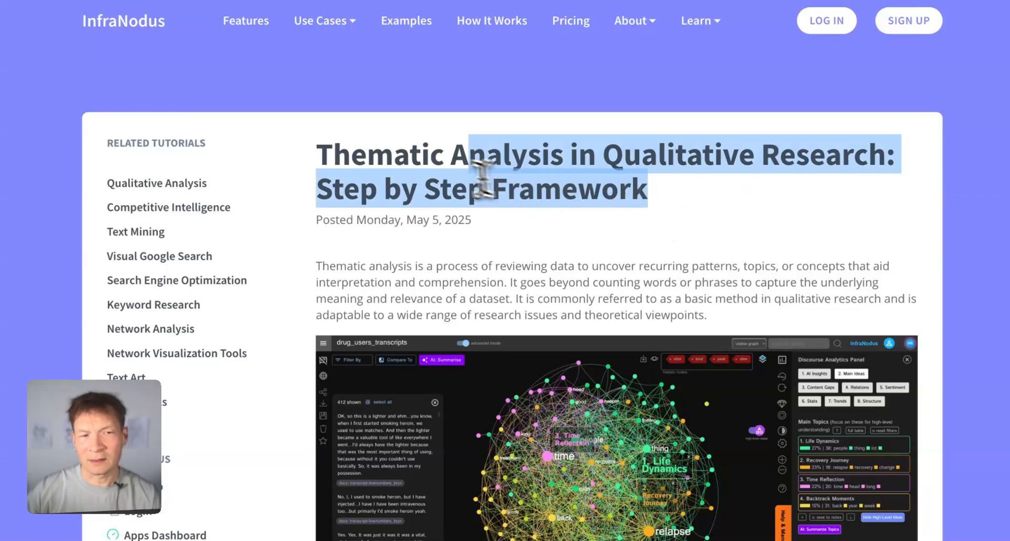
scroll(467, 372, "down", 10)
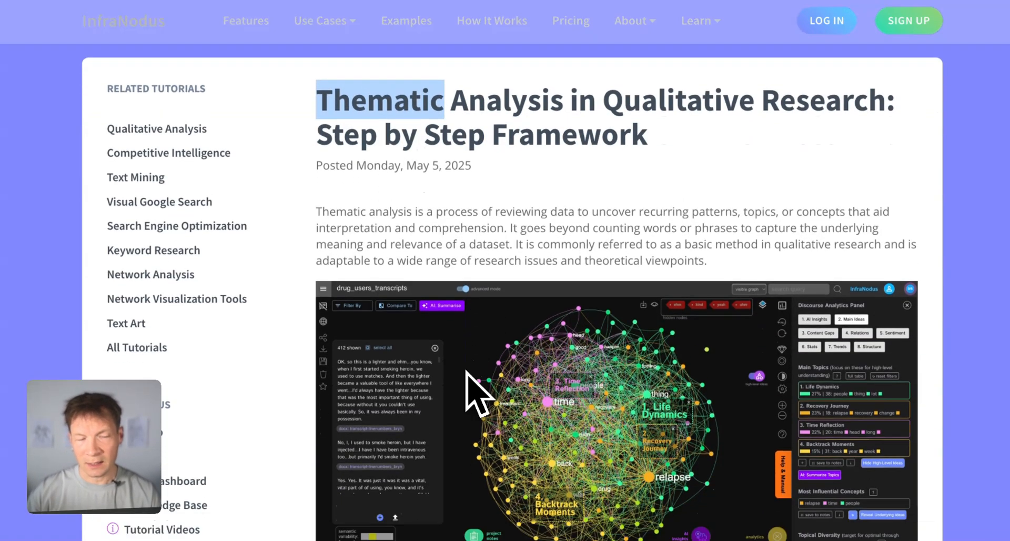
scroll(466, 372, "up", 10)
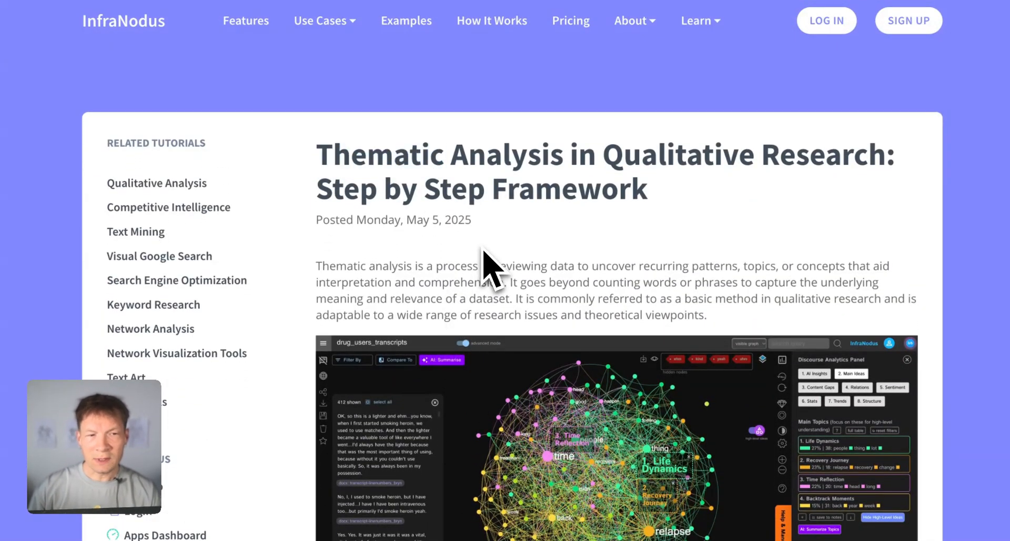
- Open the use case page on qualitative research and thematic analysis and skim its features and graph examples
left_click(304, 27)
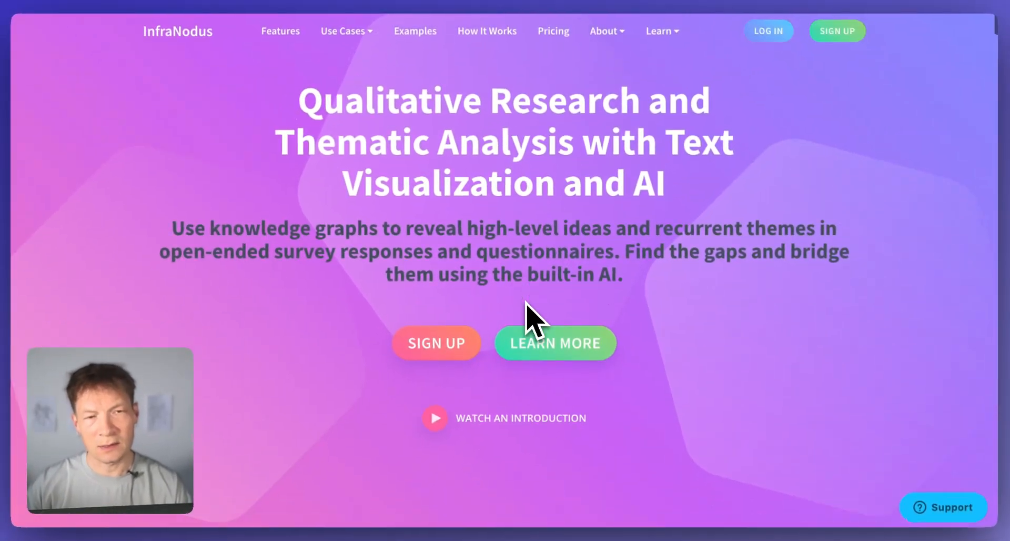
scroll(532, 316, "down", 8)
scroll(531, 318, "down", 20)
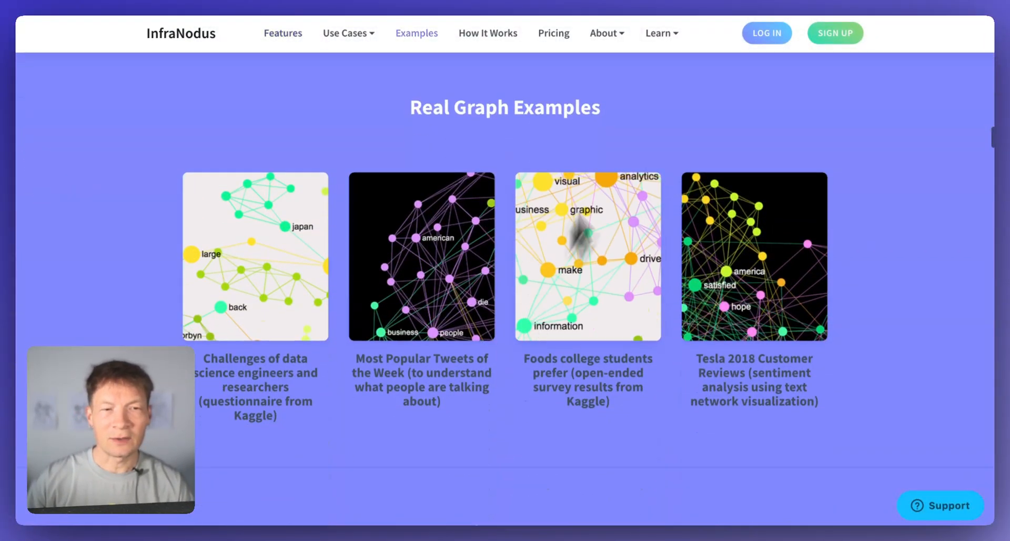
scroll(463, 169, "up", 10)
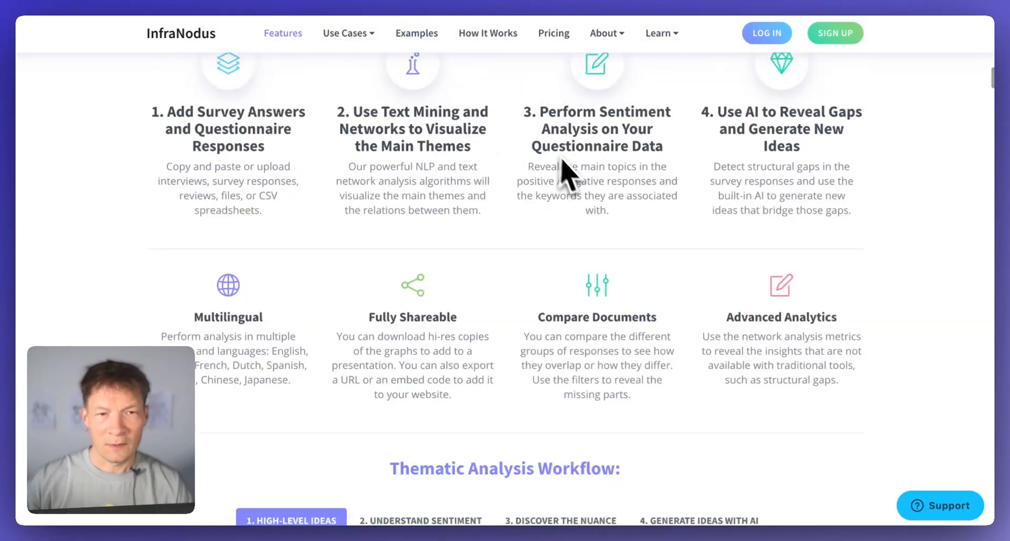
- Return to the Thematic Analysis tutorial and locate the "AI or specialized thematic analysis software" link in its introduction
left_click(659, 32)
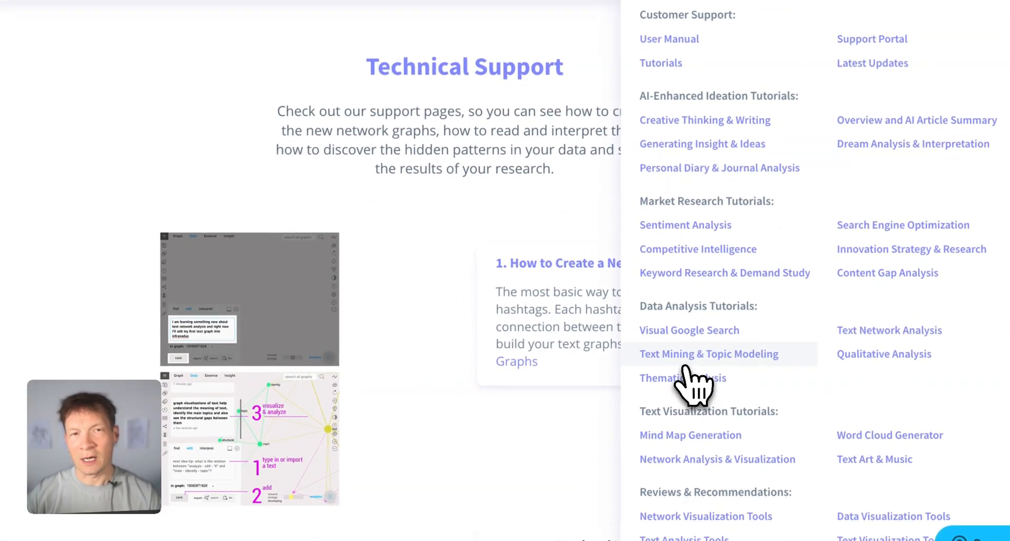
left_click(676, 383)
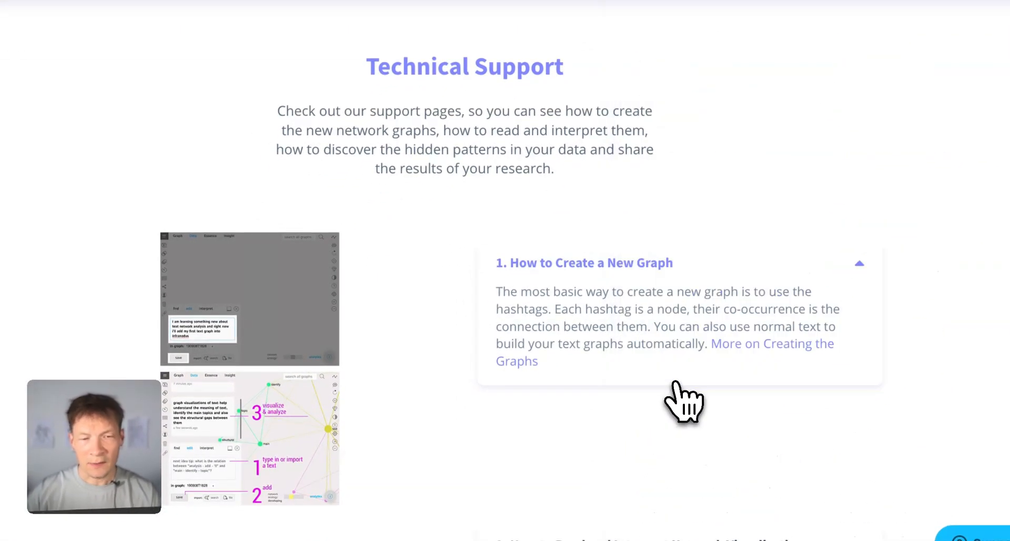
scroll(486, 263, "down", 3)
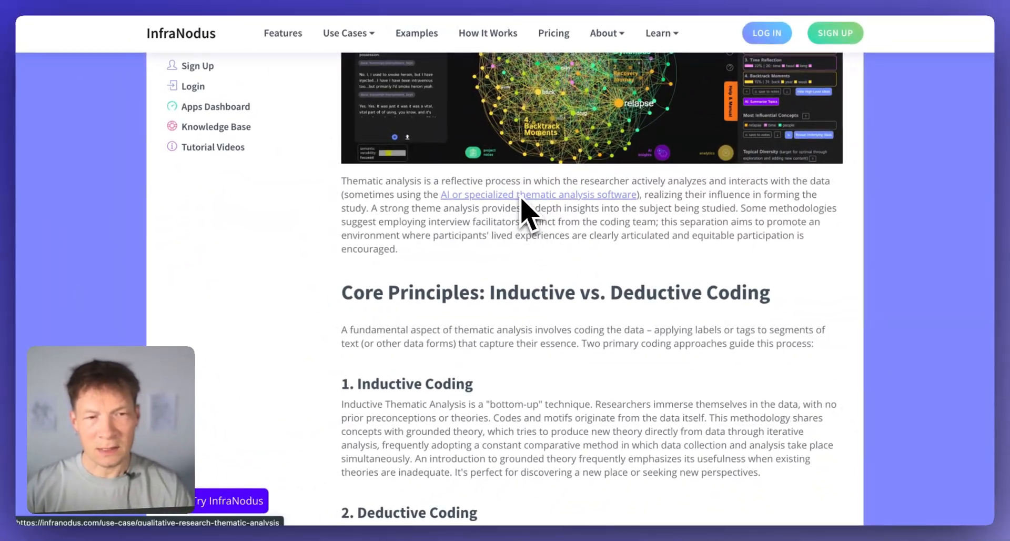
left_click_drag(436, 194, 663, 195)
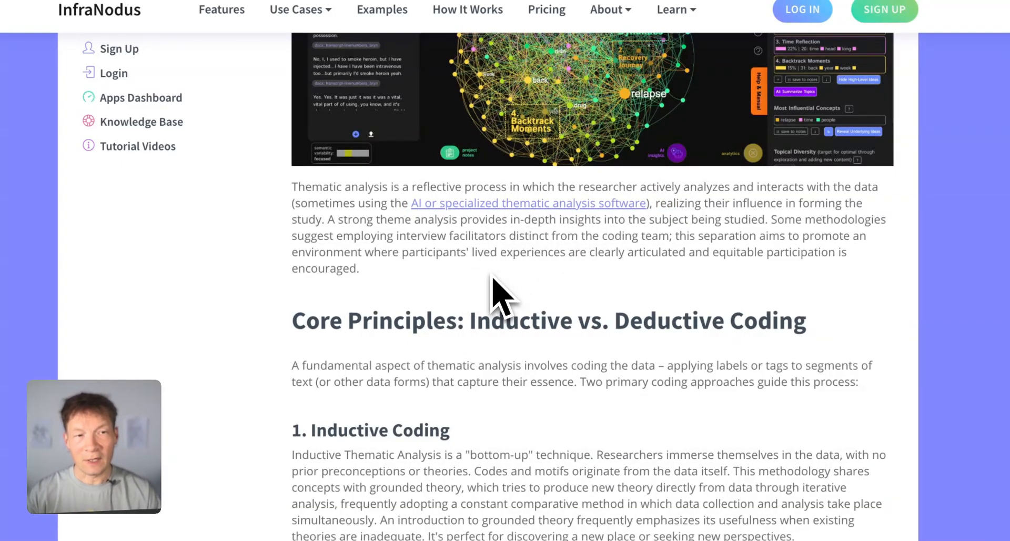
- Open the Nodus Labs website in a new browser tab and look through its latest articles
key("super+t")
type("nodus")
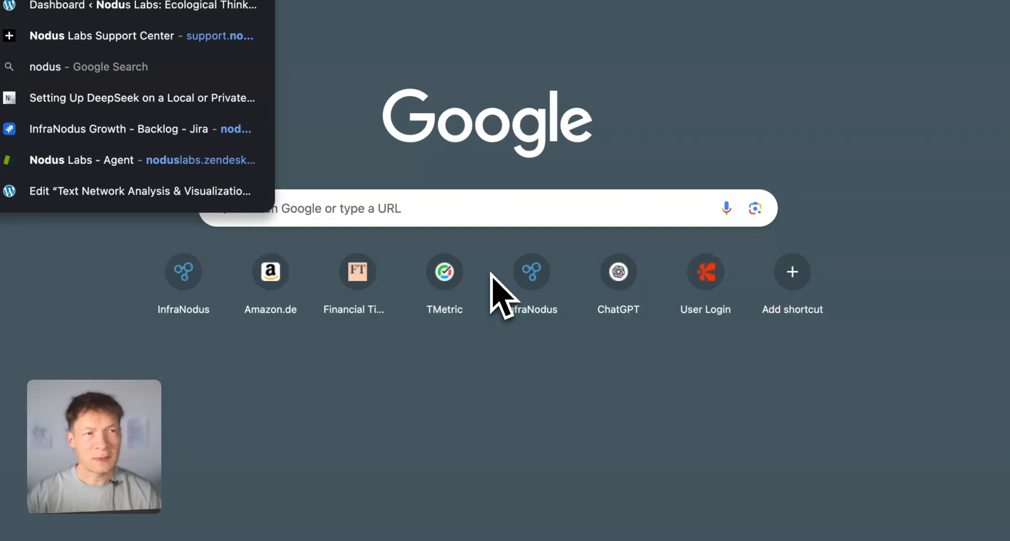
key("Return")
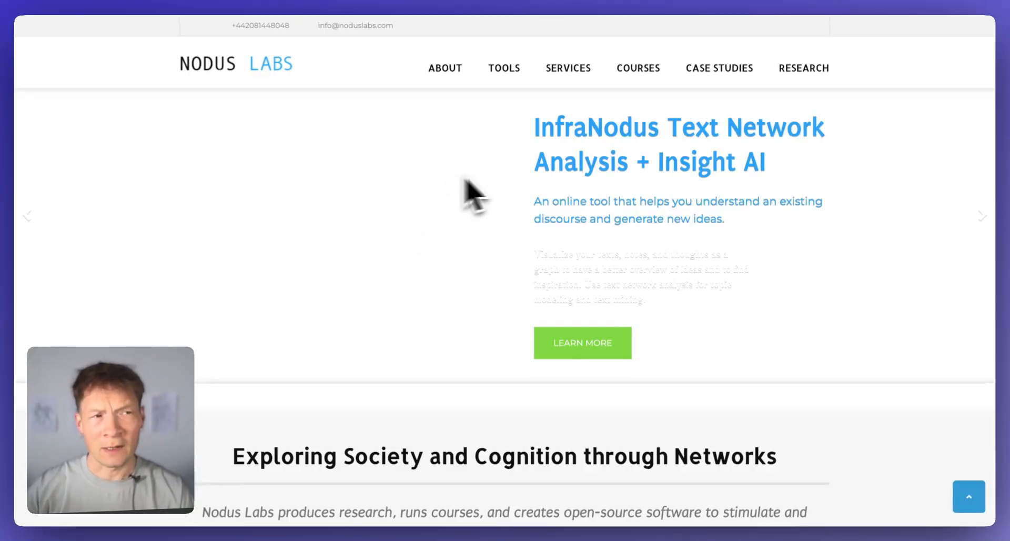
scroll(444, 366, "down", 15)
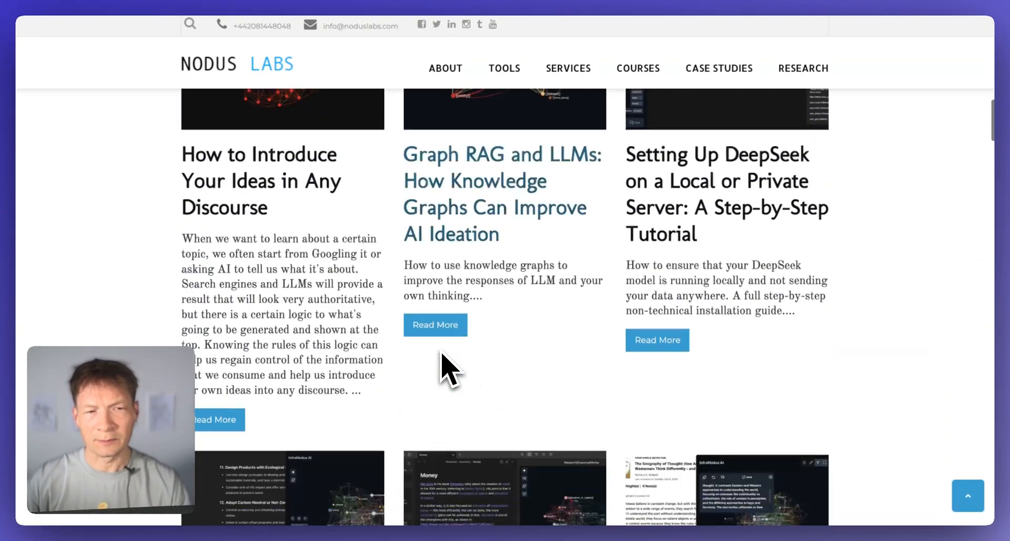
scroll(445, 366, "down", 4)
scroll(445, 366, "up", 10)
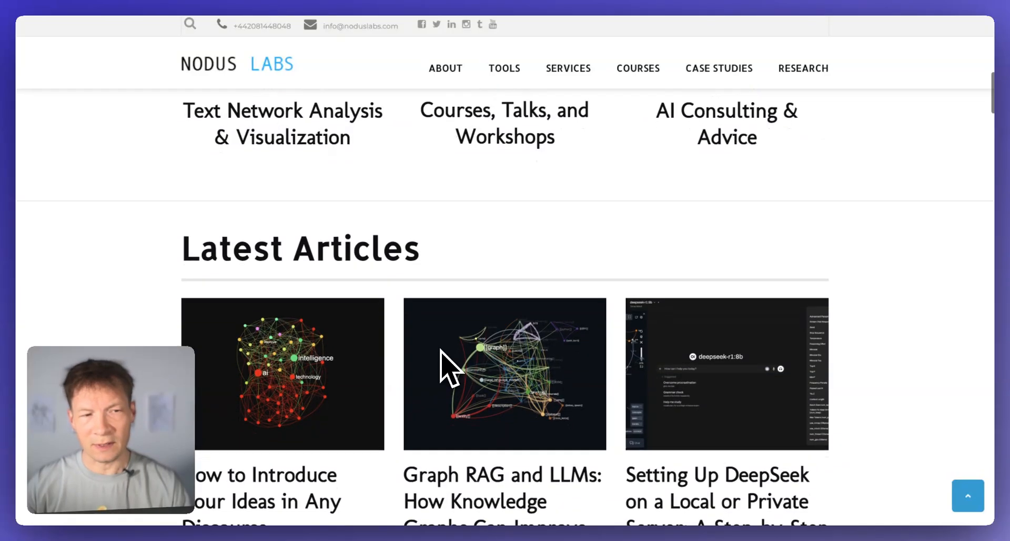
scroll(442, 358, "down", 5)
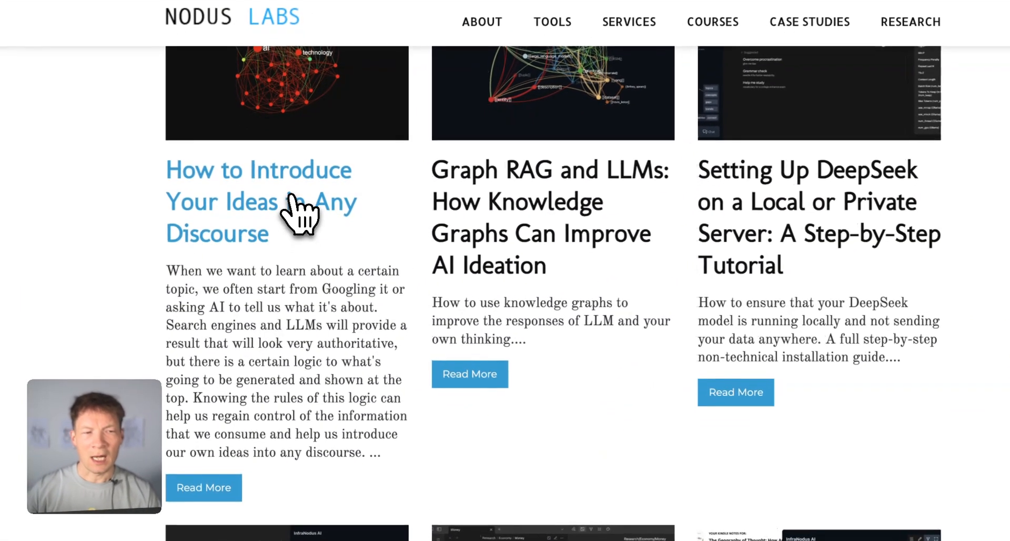
- Open the article "How to Introduce Your Ideas in Any Discourse" and examine its sections on how Google presents "singularity" and ranks results
left_click(332, 247)
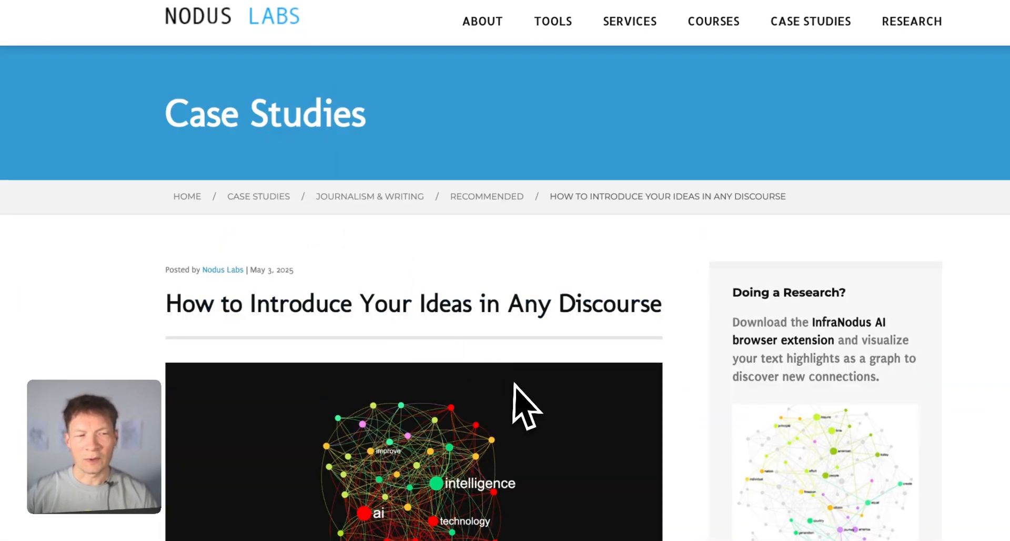
scroll(518, 405, "down", 20)
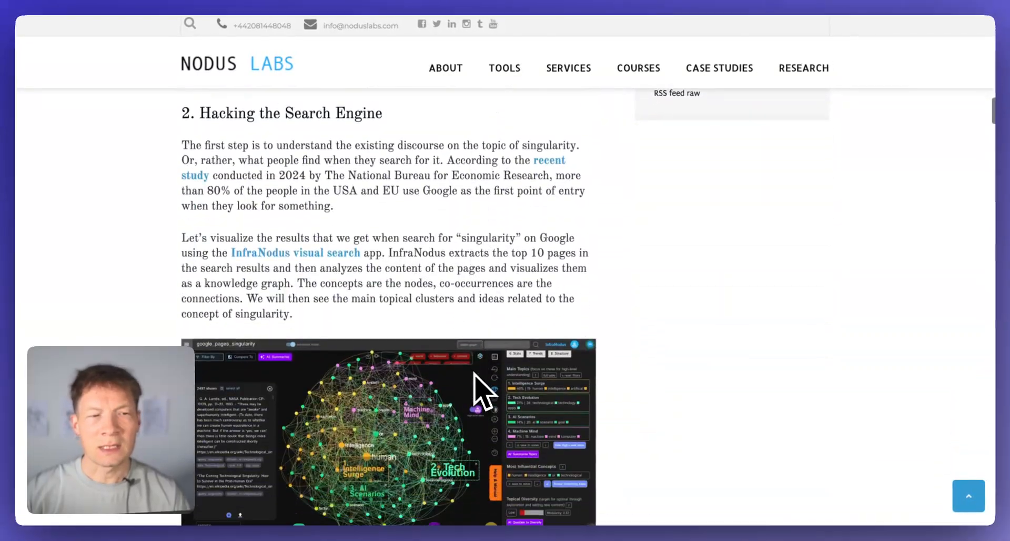
scroll(481, 392, "down", 3)
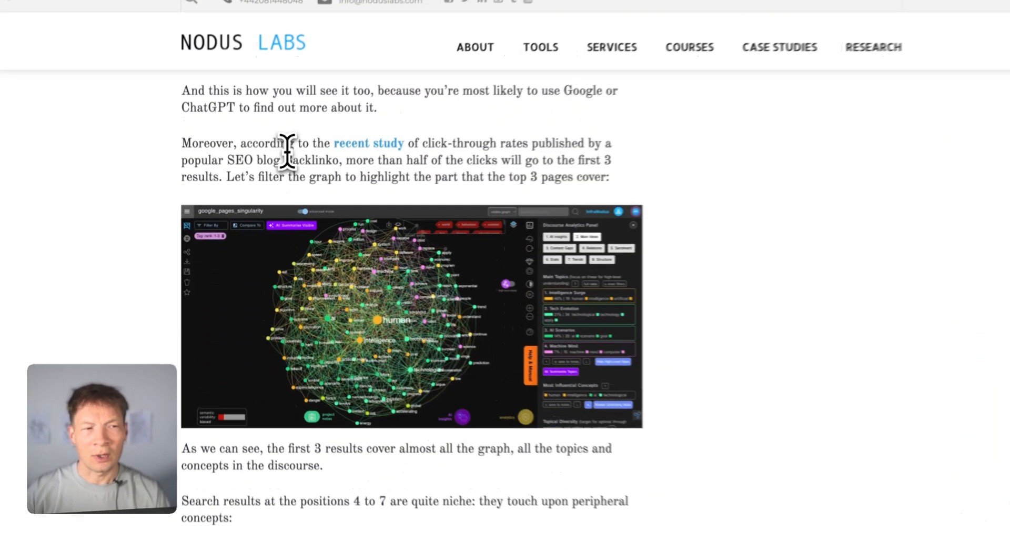
left_click_drag(287, 155, 322, 169)
left_click(322, 169)
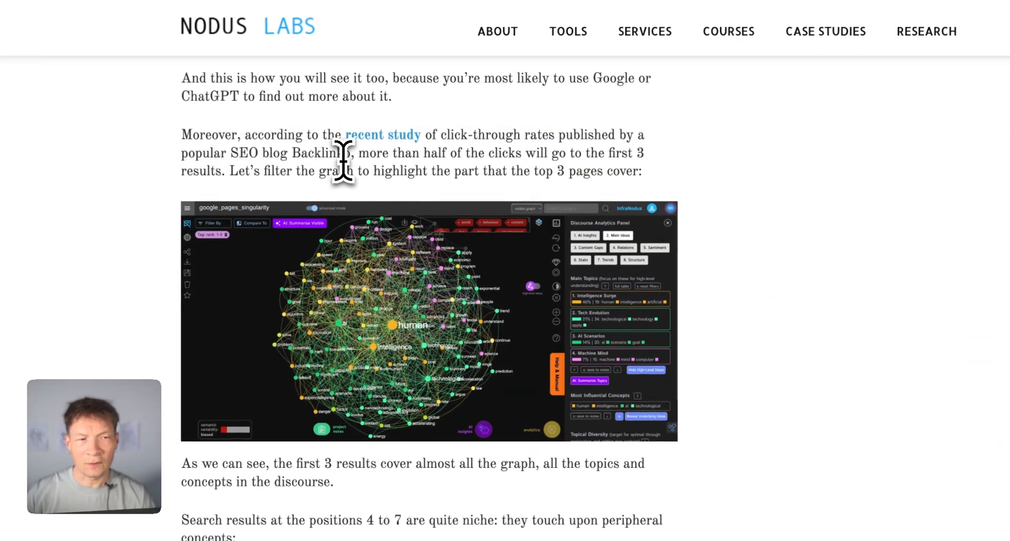
scroll(450, 182, "down", 15)
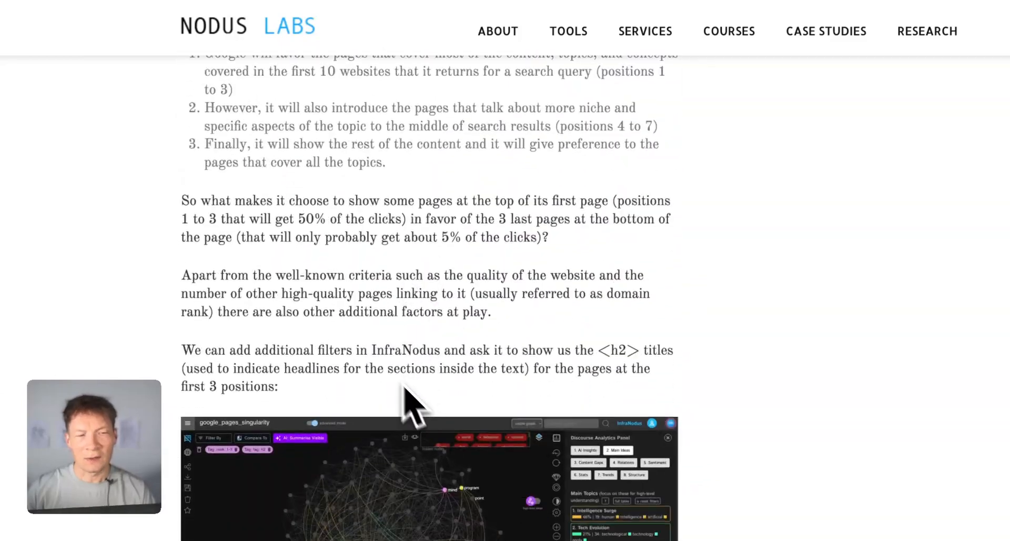
scroll(309, 271, "up", 5)
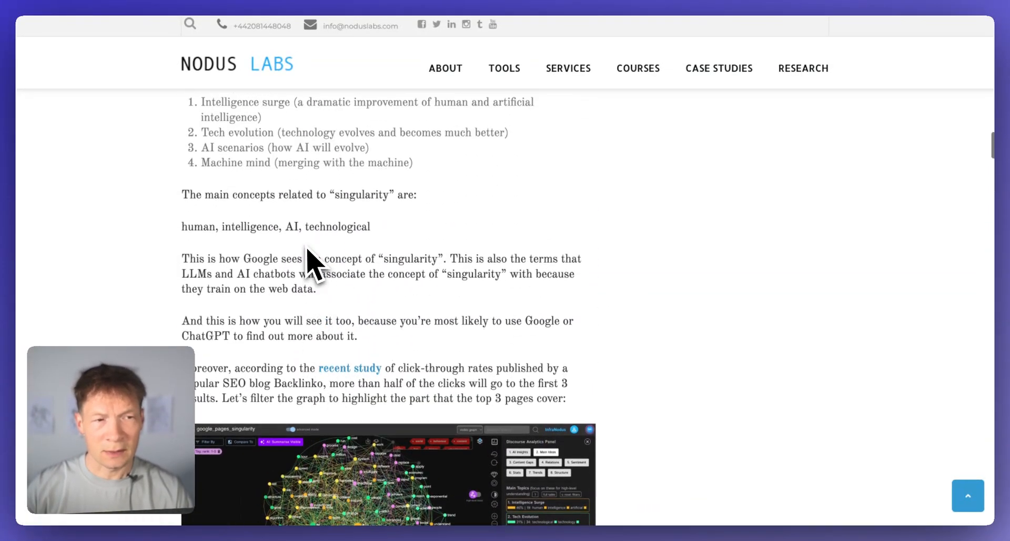
left_click_drag(270, 256, 363, 256)
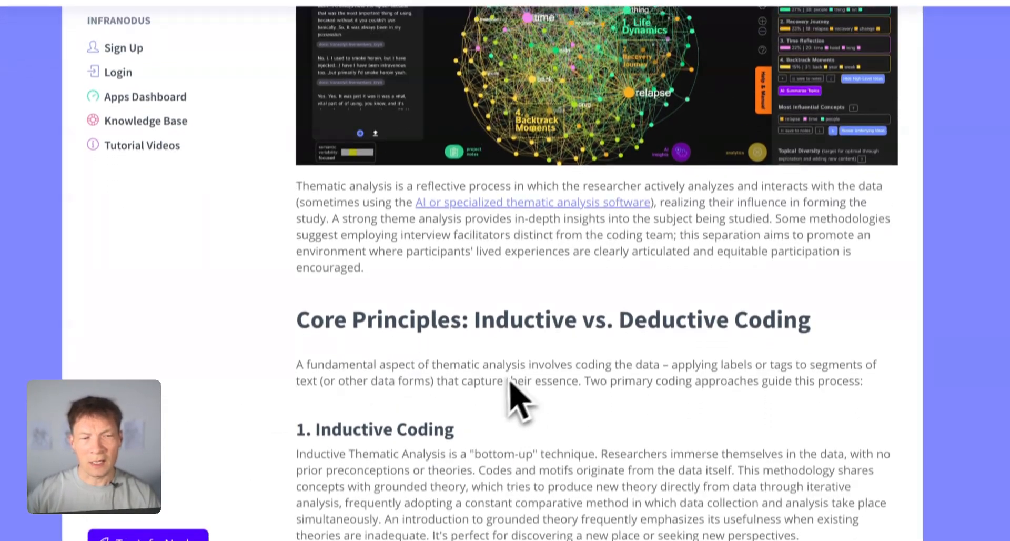
- Review the Thematic Analysis tutorial from its title through the Braun and Clarke six-step framework to the section on Reflexive Thematic Analysis using AI
scroll(509, 382, "up", 7)
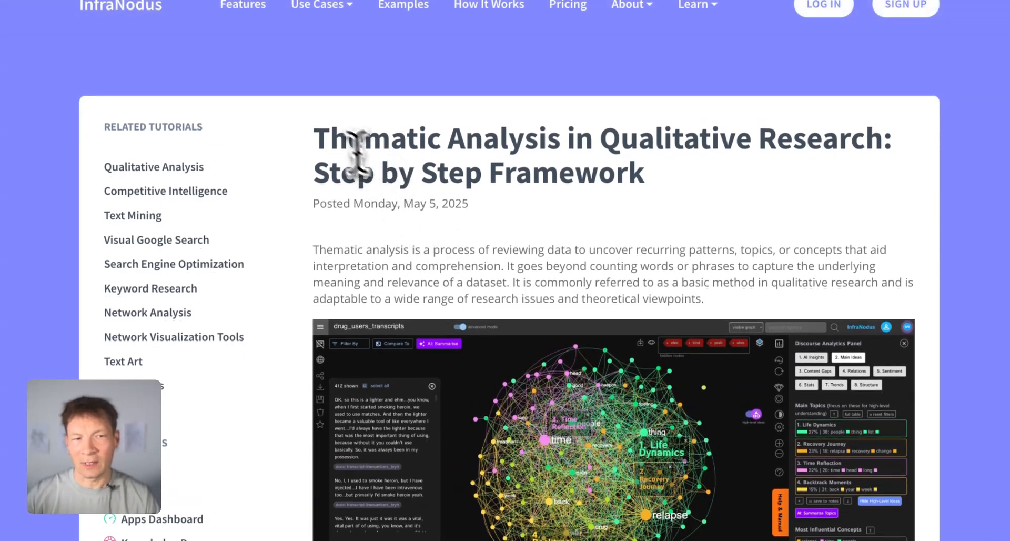
left_click_drag(569, 141, 374, 127)
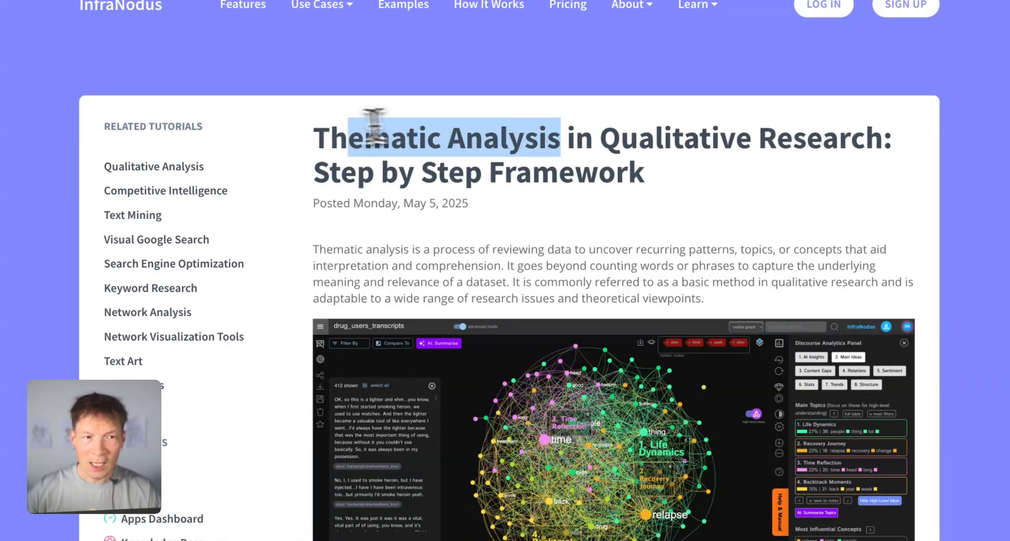
left_click(413, 214)
scroll(481, 300, "down", 20)
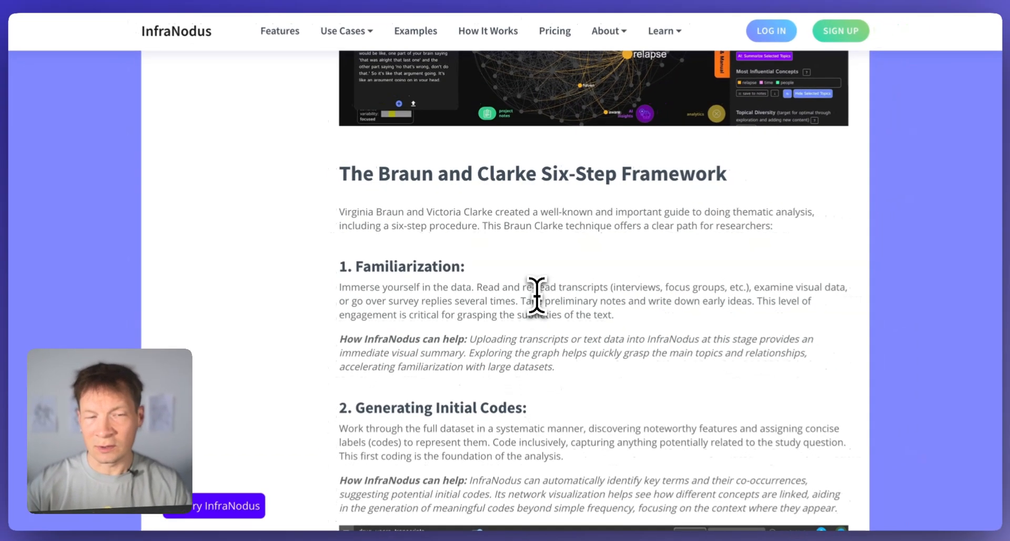
scroll(557, 305, "down", 10)
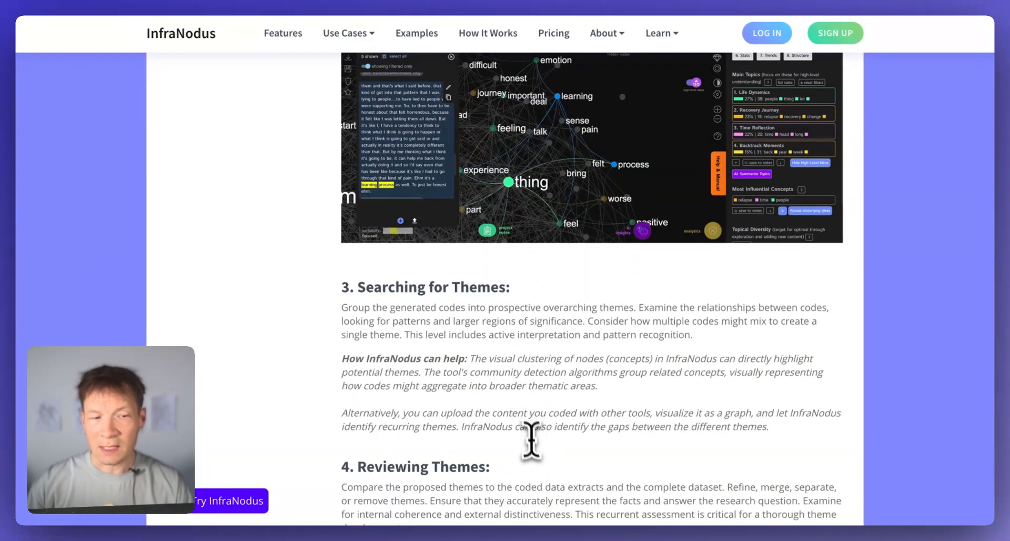
scroll(531, 439, "down", 3)
scroll(528, 425, "up", 20)
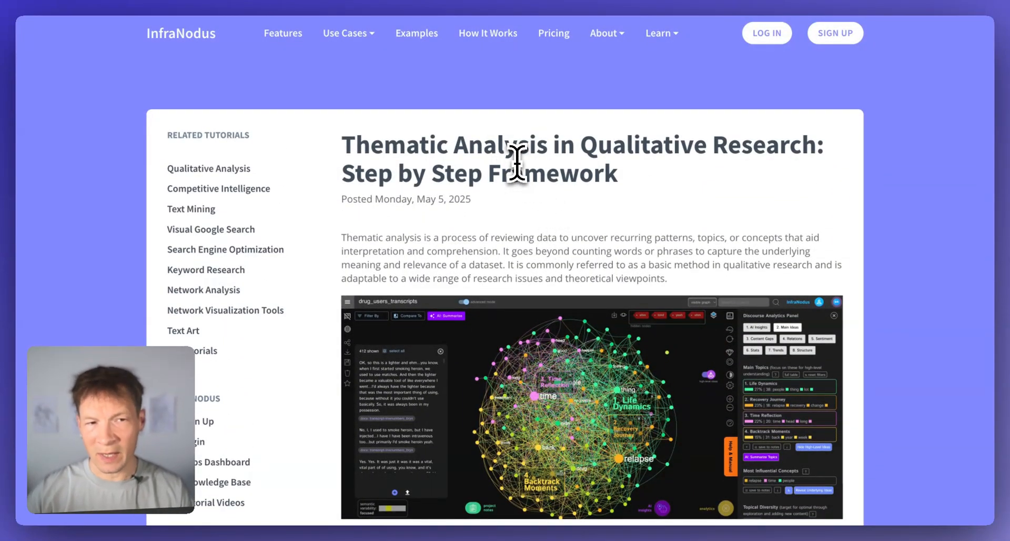
scroll(467, 327, "down", 20)
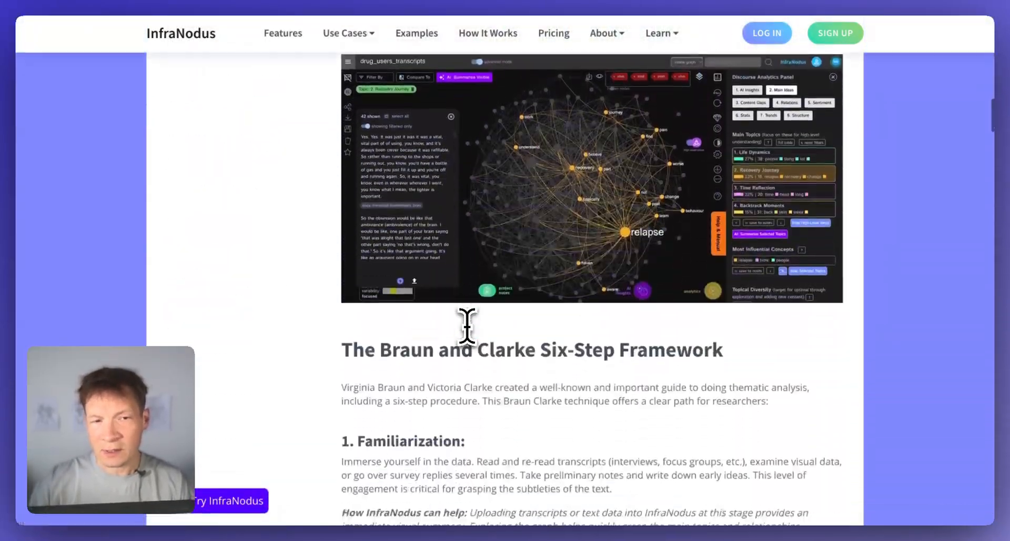
scroll(466, 327, "down", 20)
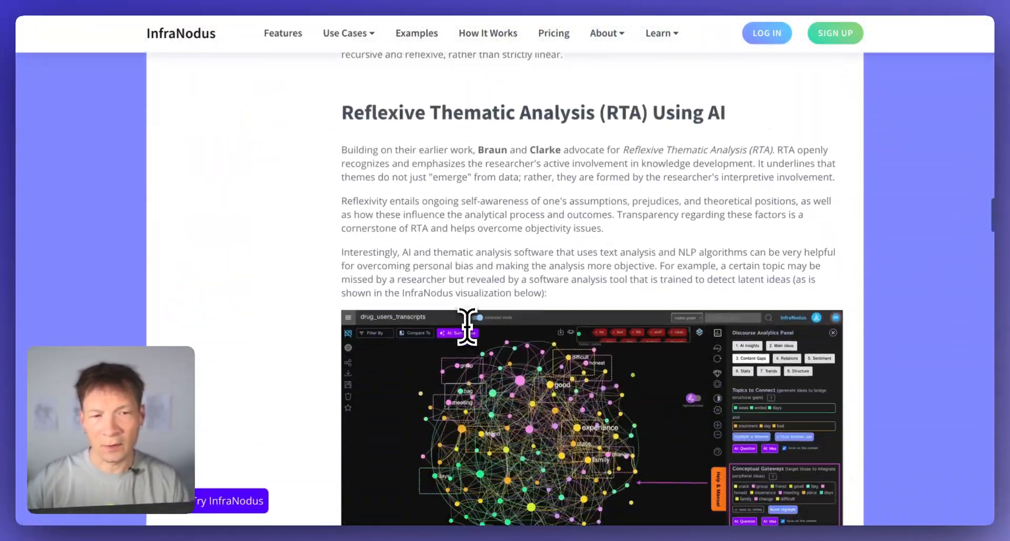
scroll(421, 363, "up", 15)
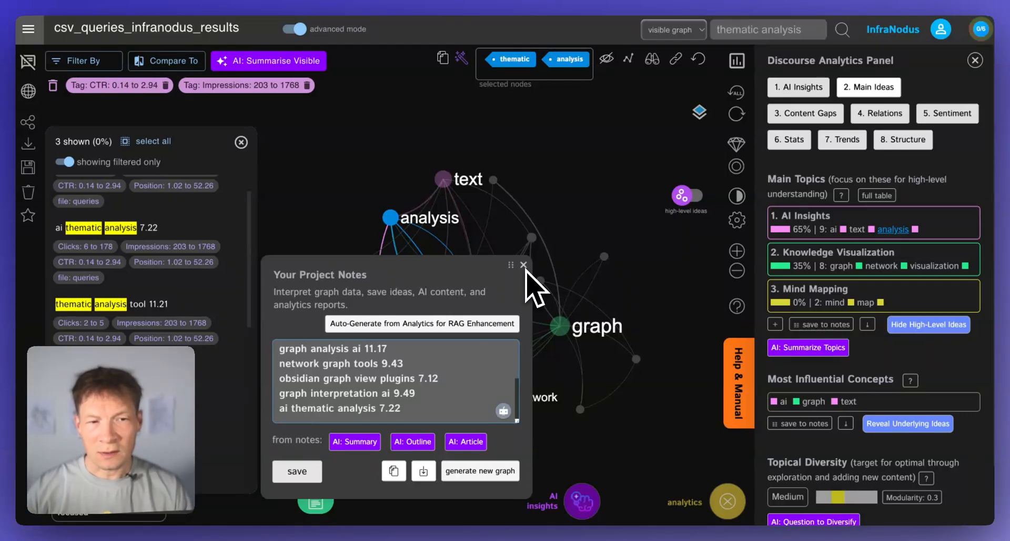
- Open Ahrefs in a new browser tab, sign in and go to the Keywords Explorer
key("super+t")
type("ahre")
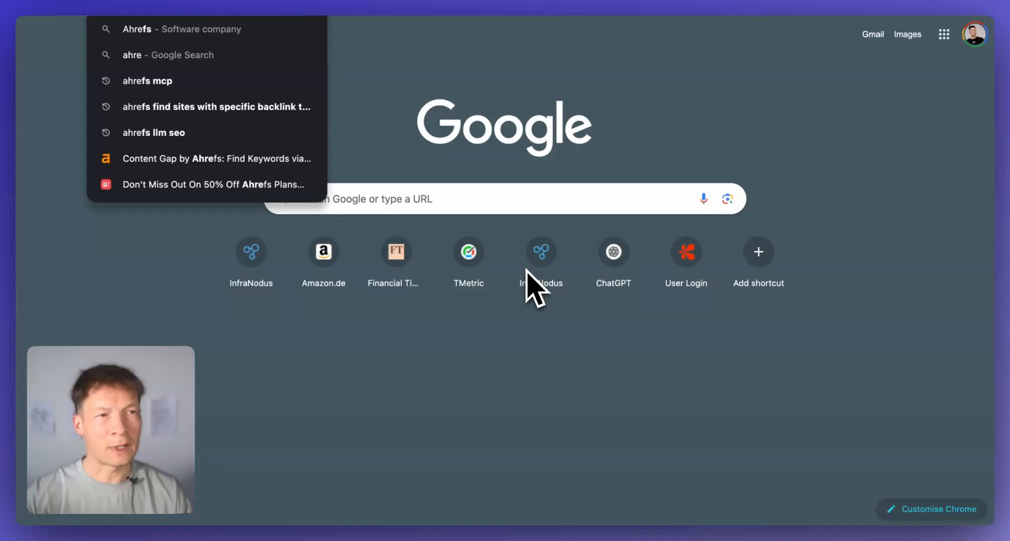
key("Return")
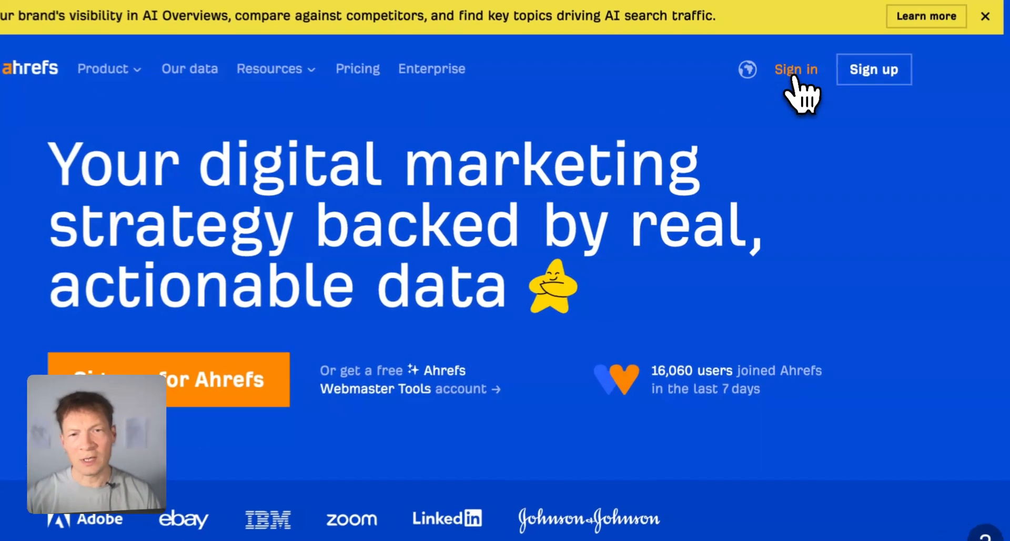
left_click(794, 88)
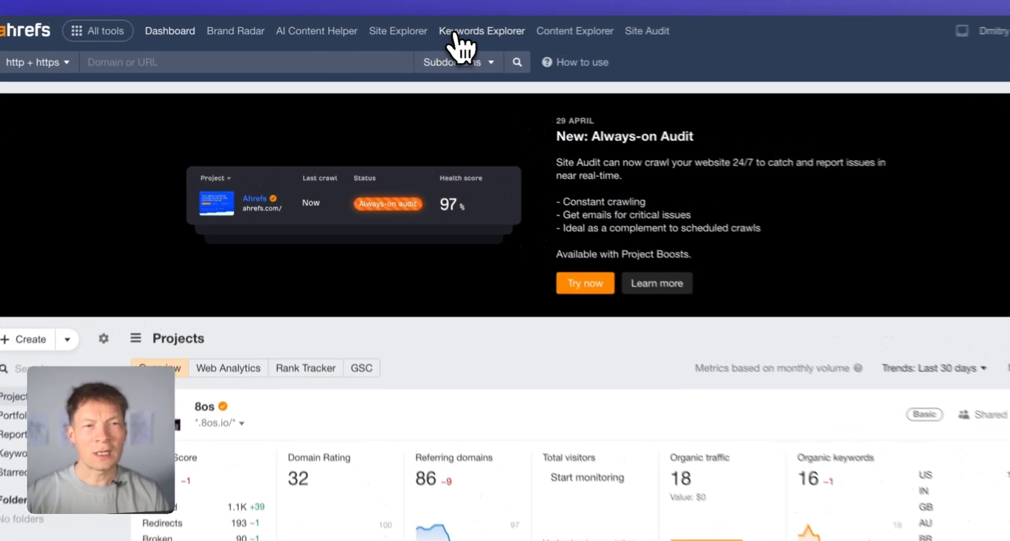
left_click(433, 30)
- Look up the keyword "ai thematic analysis" for the United States and examine its overview, keyword ideas and position history
left_click(343, 218)
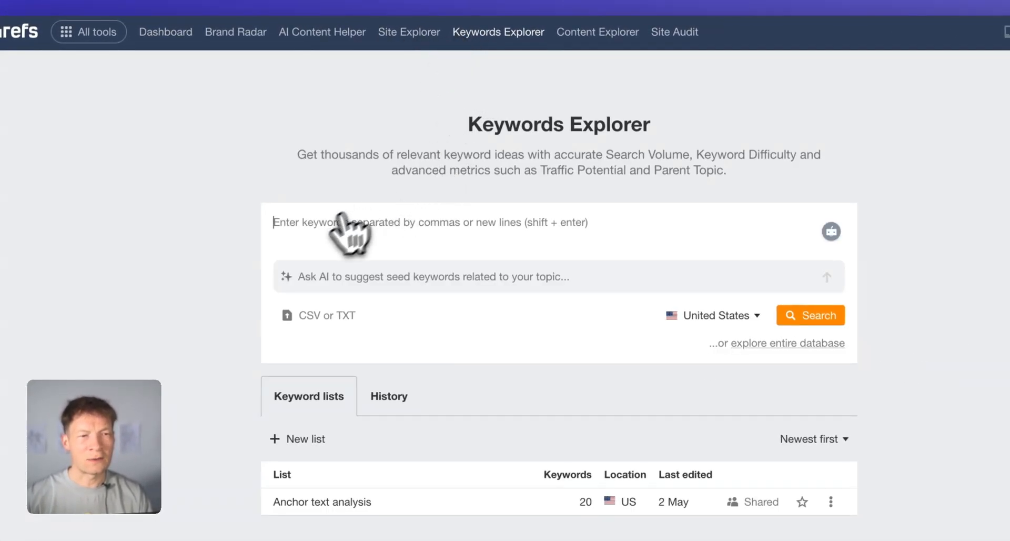
type("ai thematic analysis")
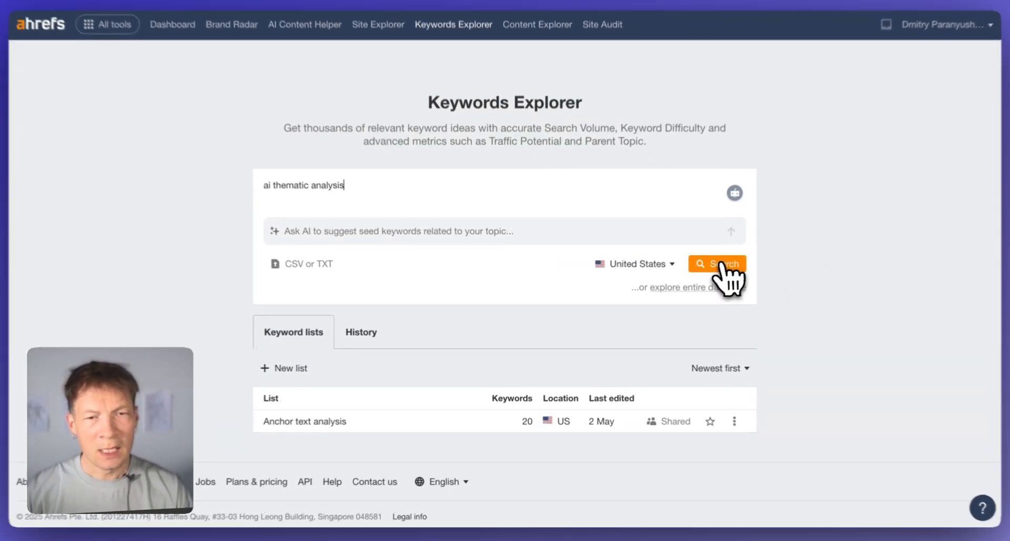
left_click(722, 265)
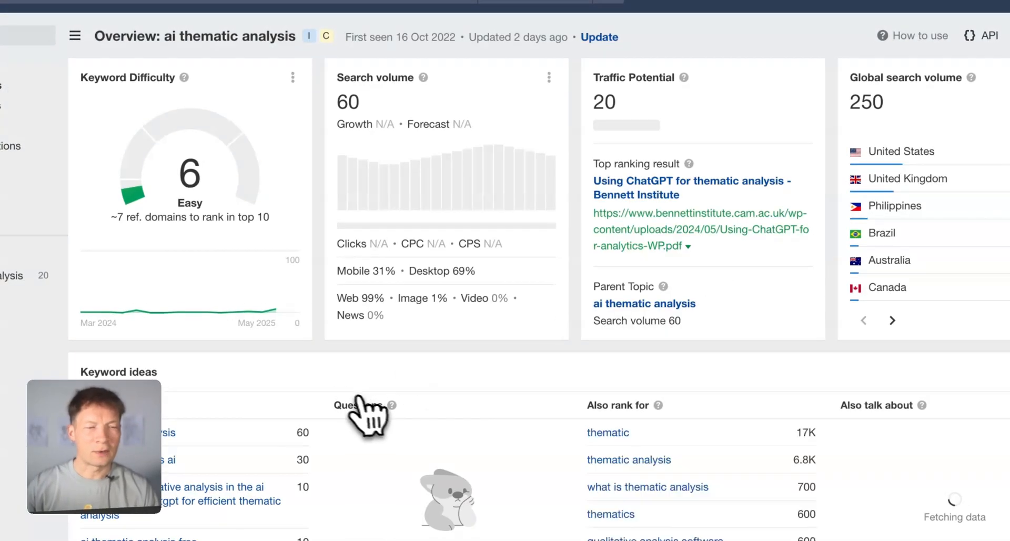
scroll(368, 415, "down", 8)
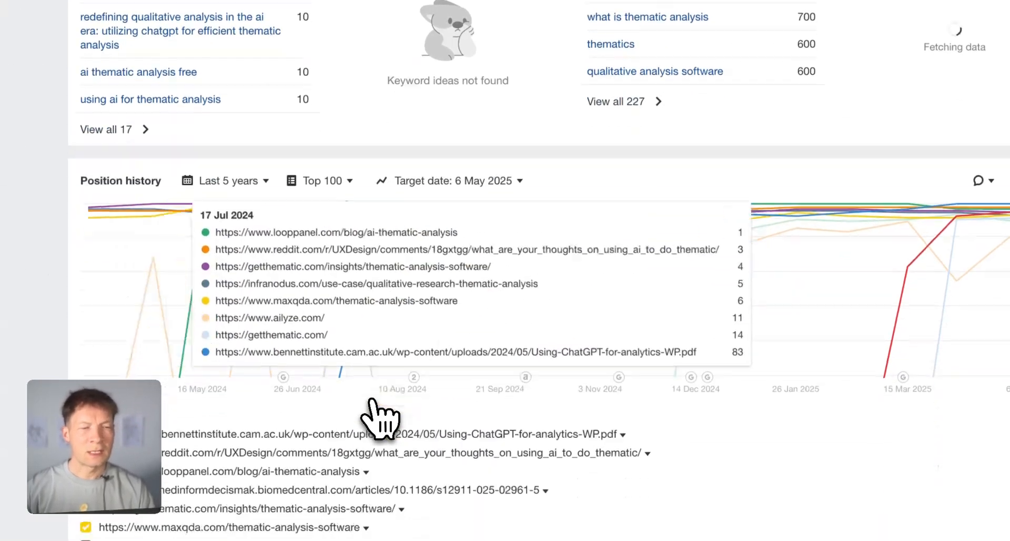
scroll(378, 421, "up", 5)
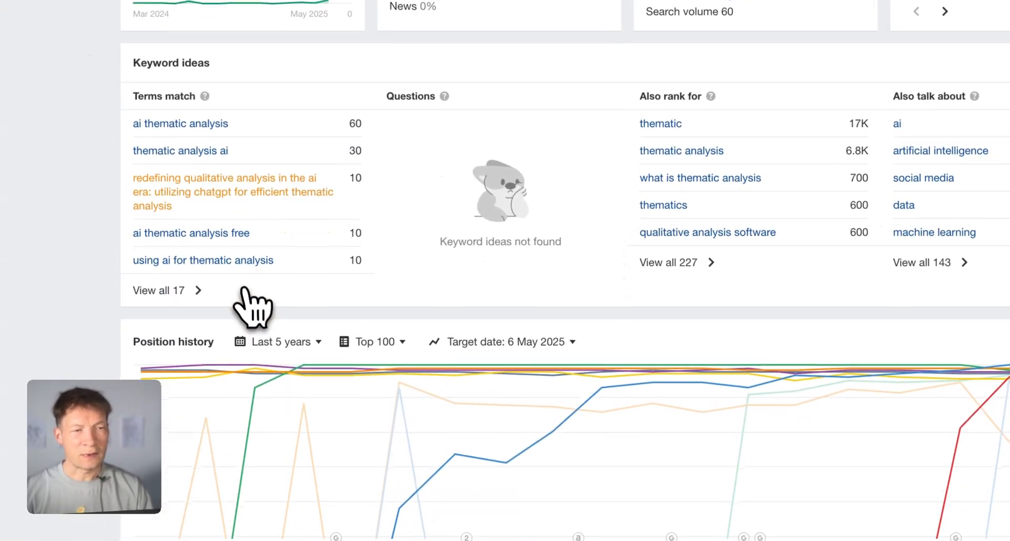
- Open the full list of matching terms for the keyword, check the export options without exporting, and examine the keyword metrics
left_click(129, 360)
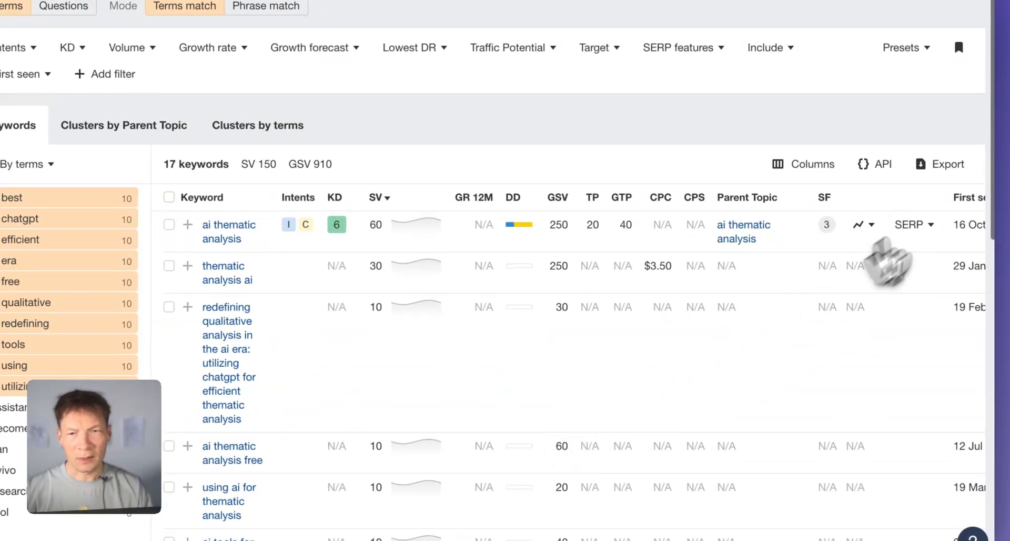
left_click(942, 166)
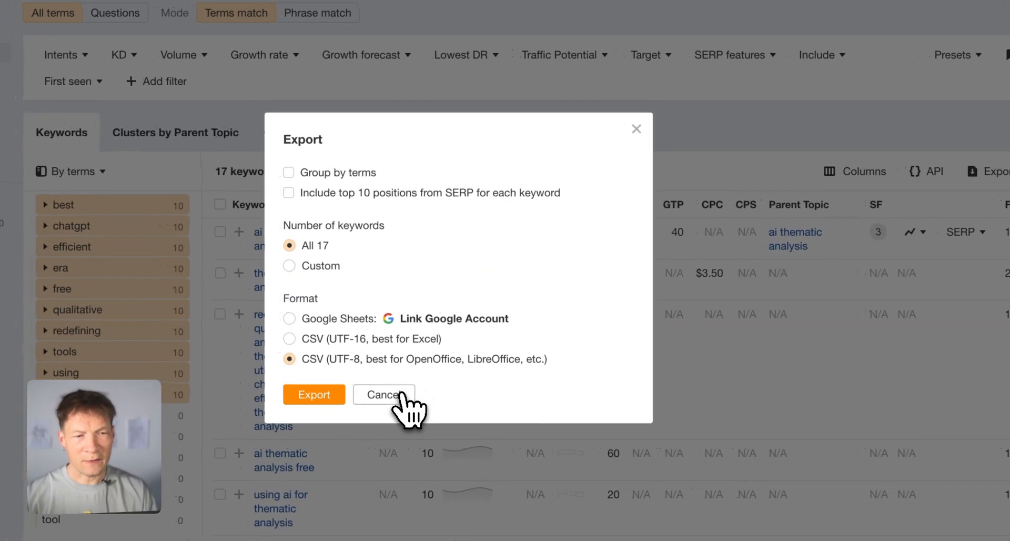
left_click(363, 392)
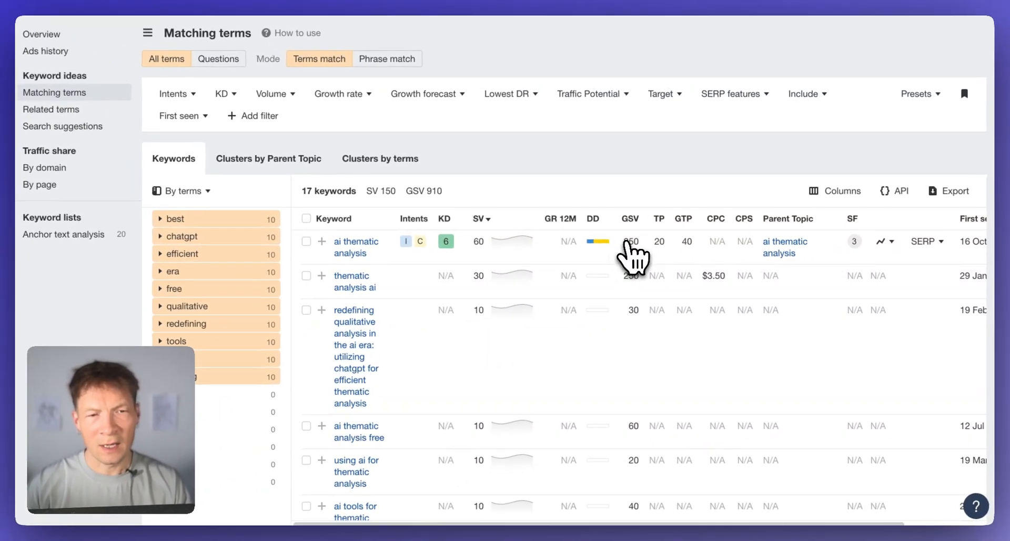
scroll(787, 290, "right", 1)
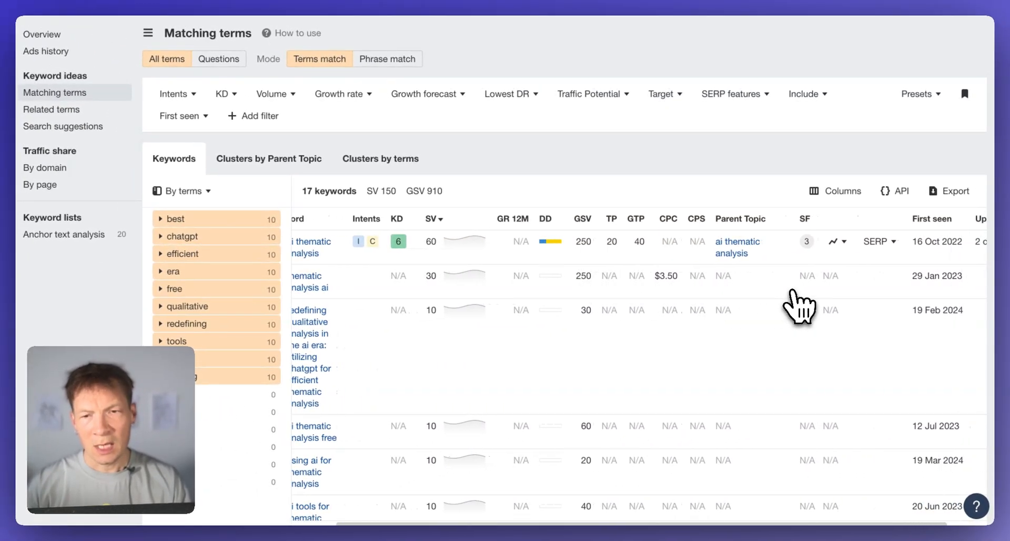
scroll(793, 292, "left", 1)
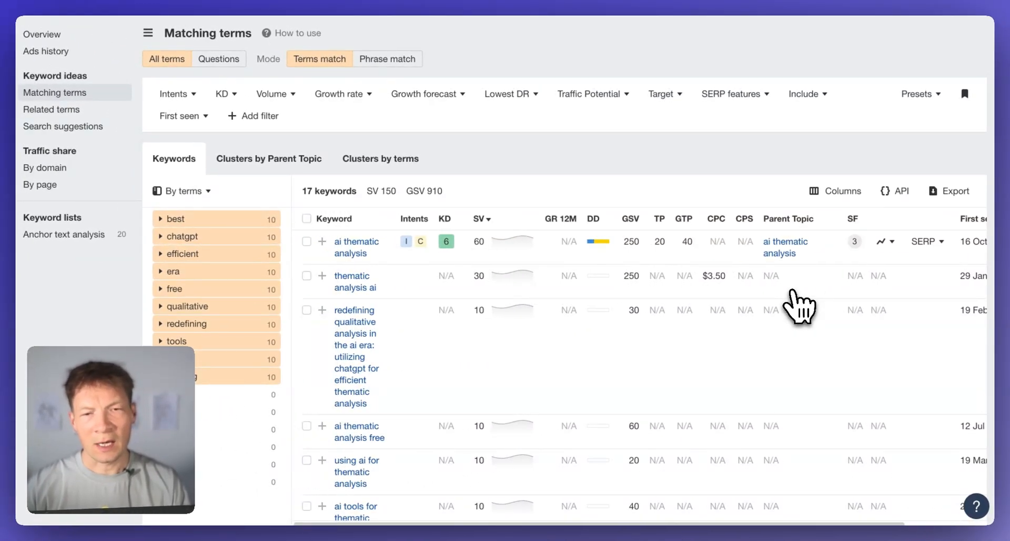